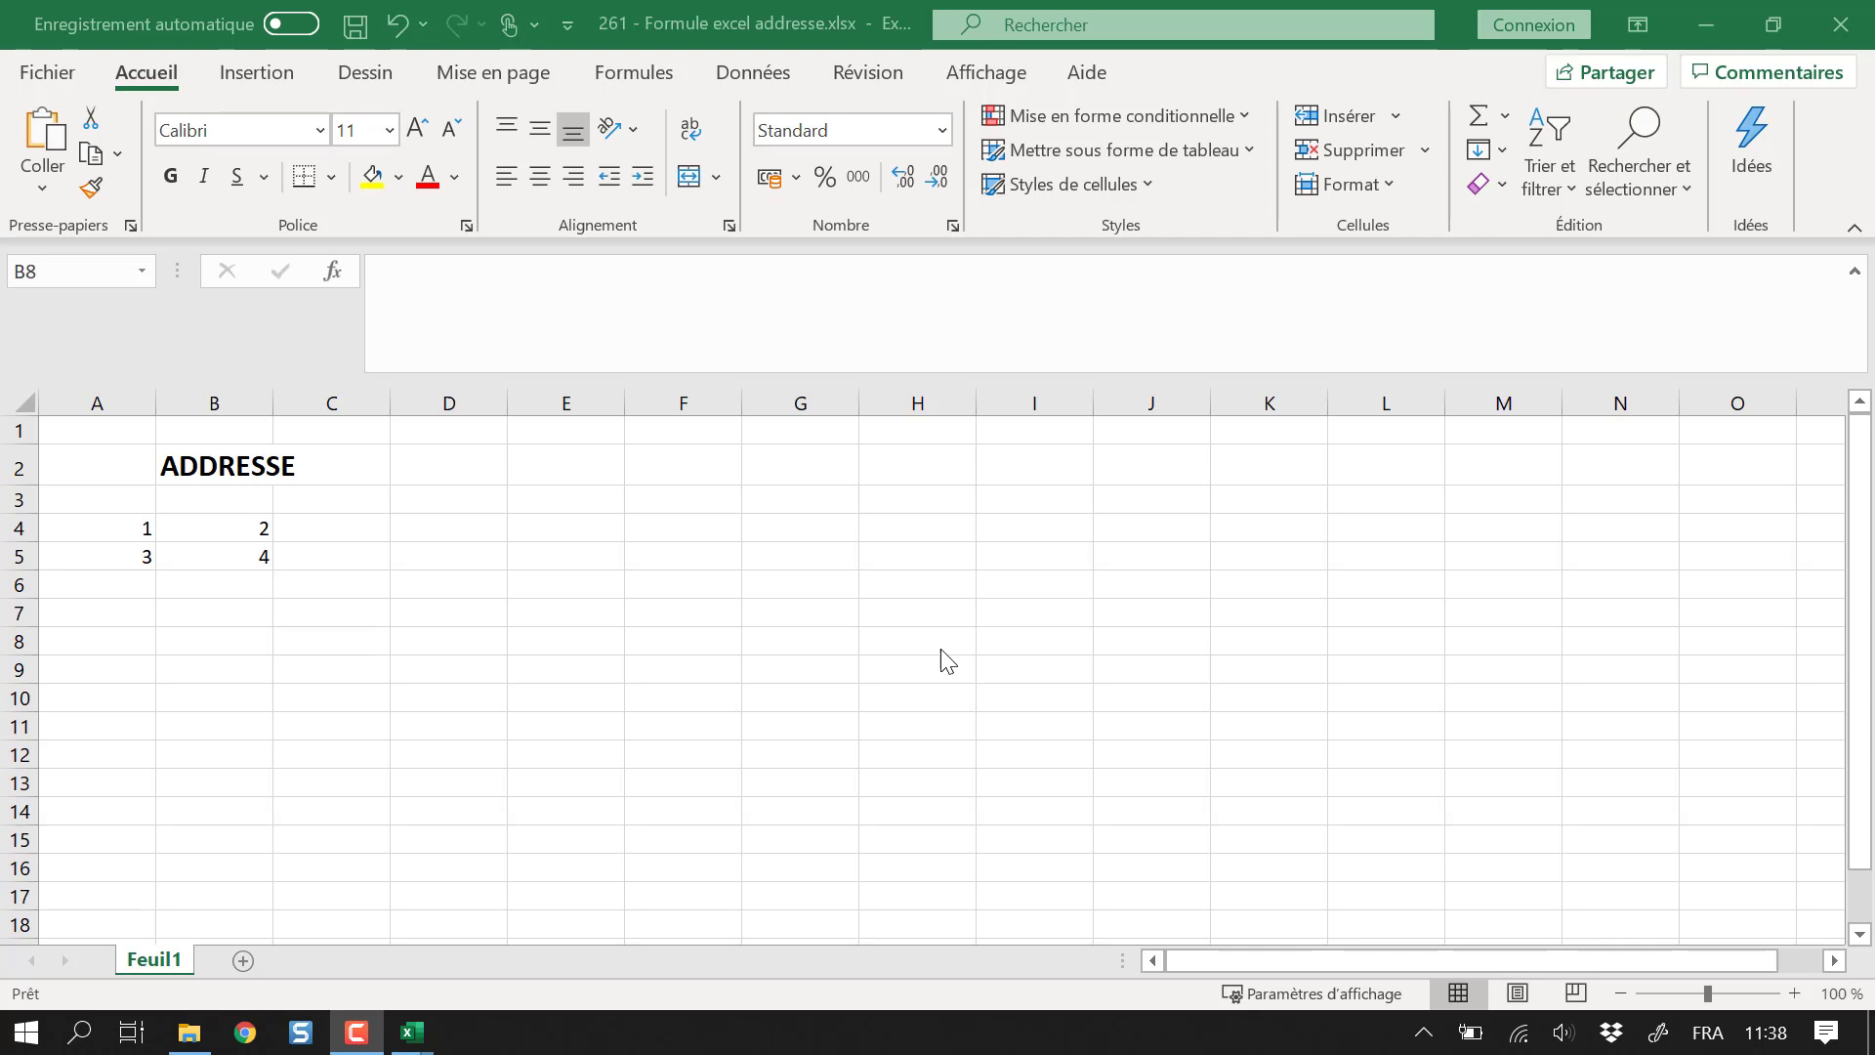
{"action": "left_click", "coordinate": [841, 634]}
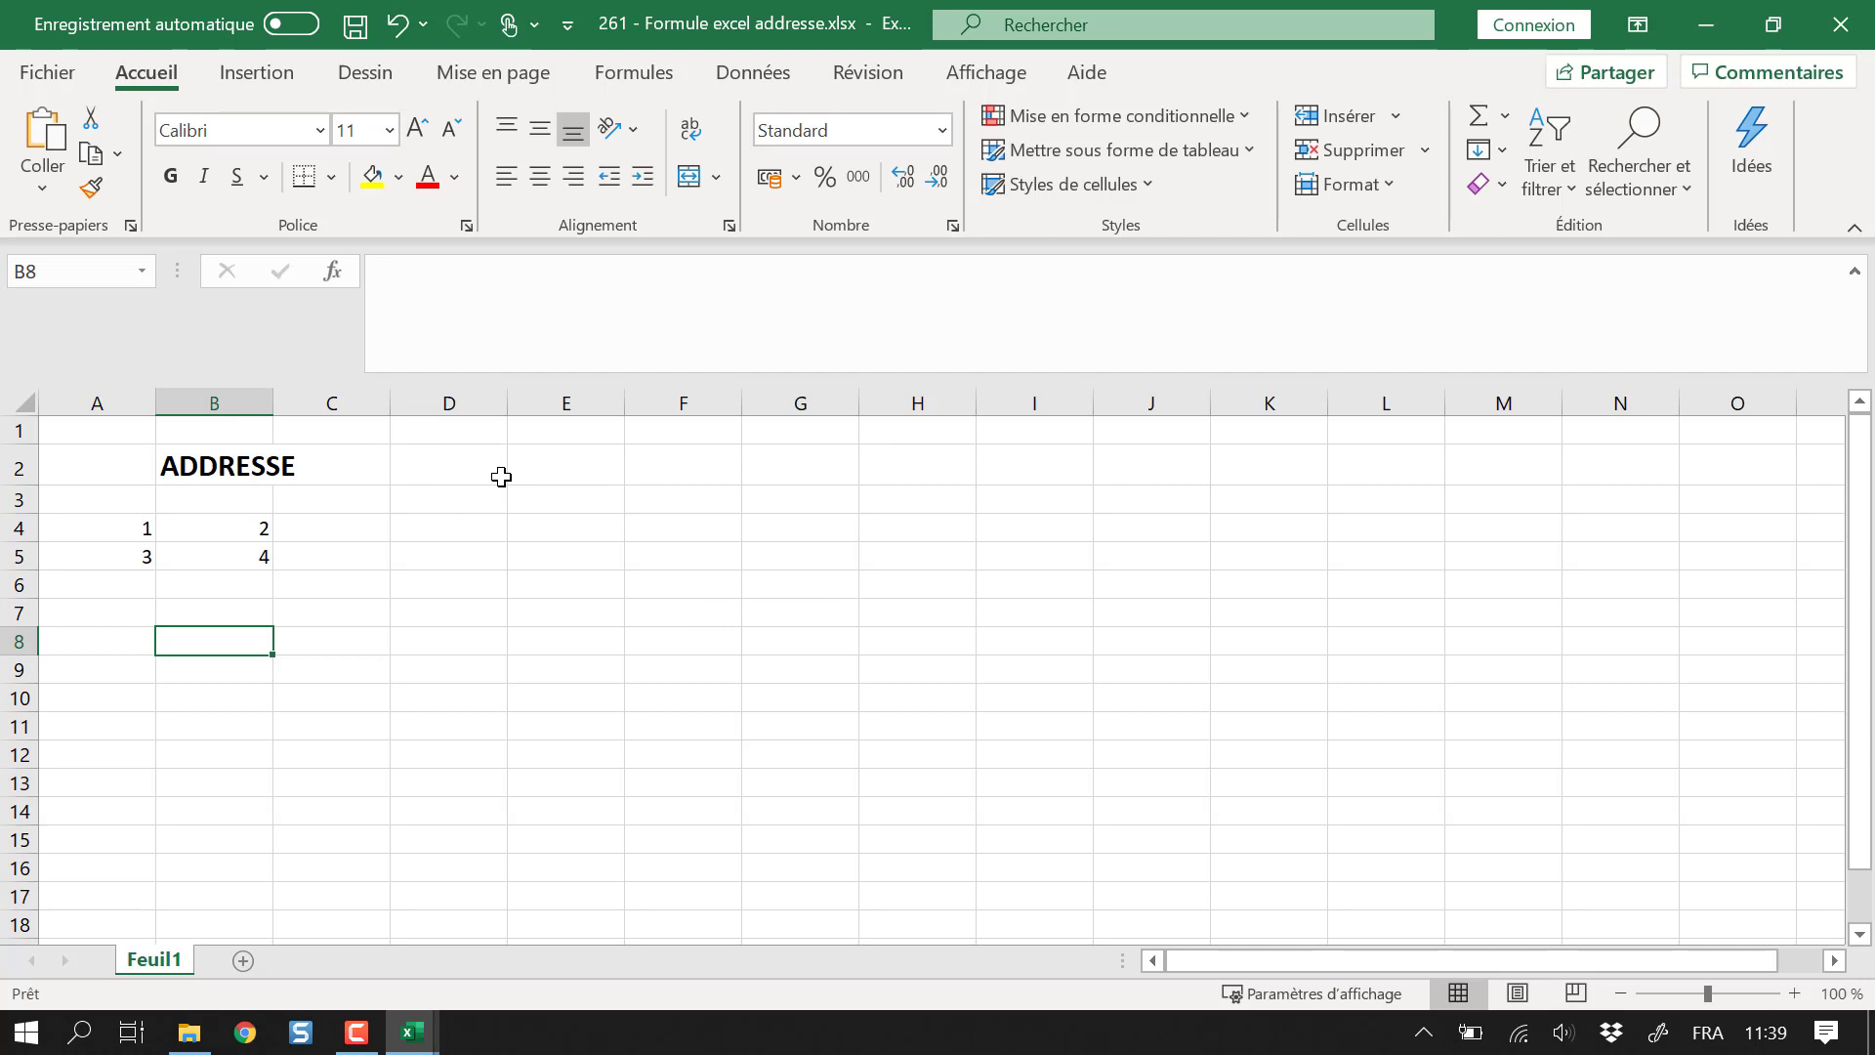
{"action": "key", "text": "Up"}
{"action": "key", "text": "Up"}
{"action": "key", "text": "Up"}
{"action": "key", "text": "Down"}
{"action": "key", "text": "Down"}
{"action": "key", "text": "Down"}
Enter the formula =ADRESSE(4;2) in cell B8 to build the reference for row 4, column 2
{"action": "type", "text": "=a"}
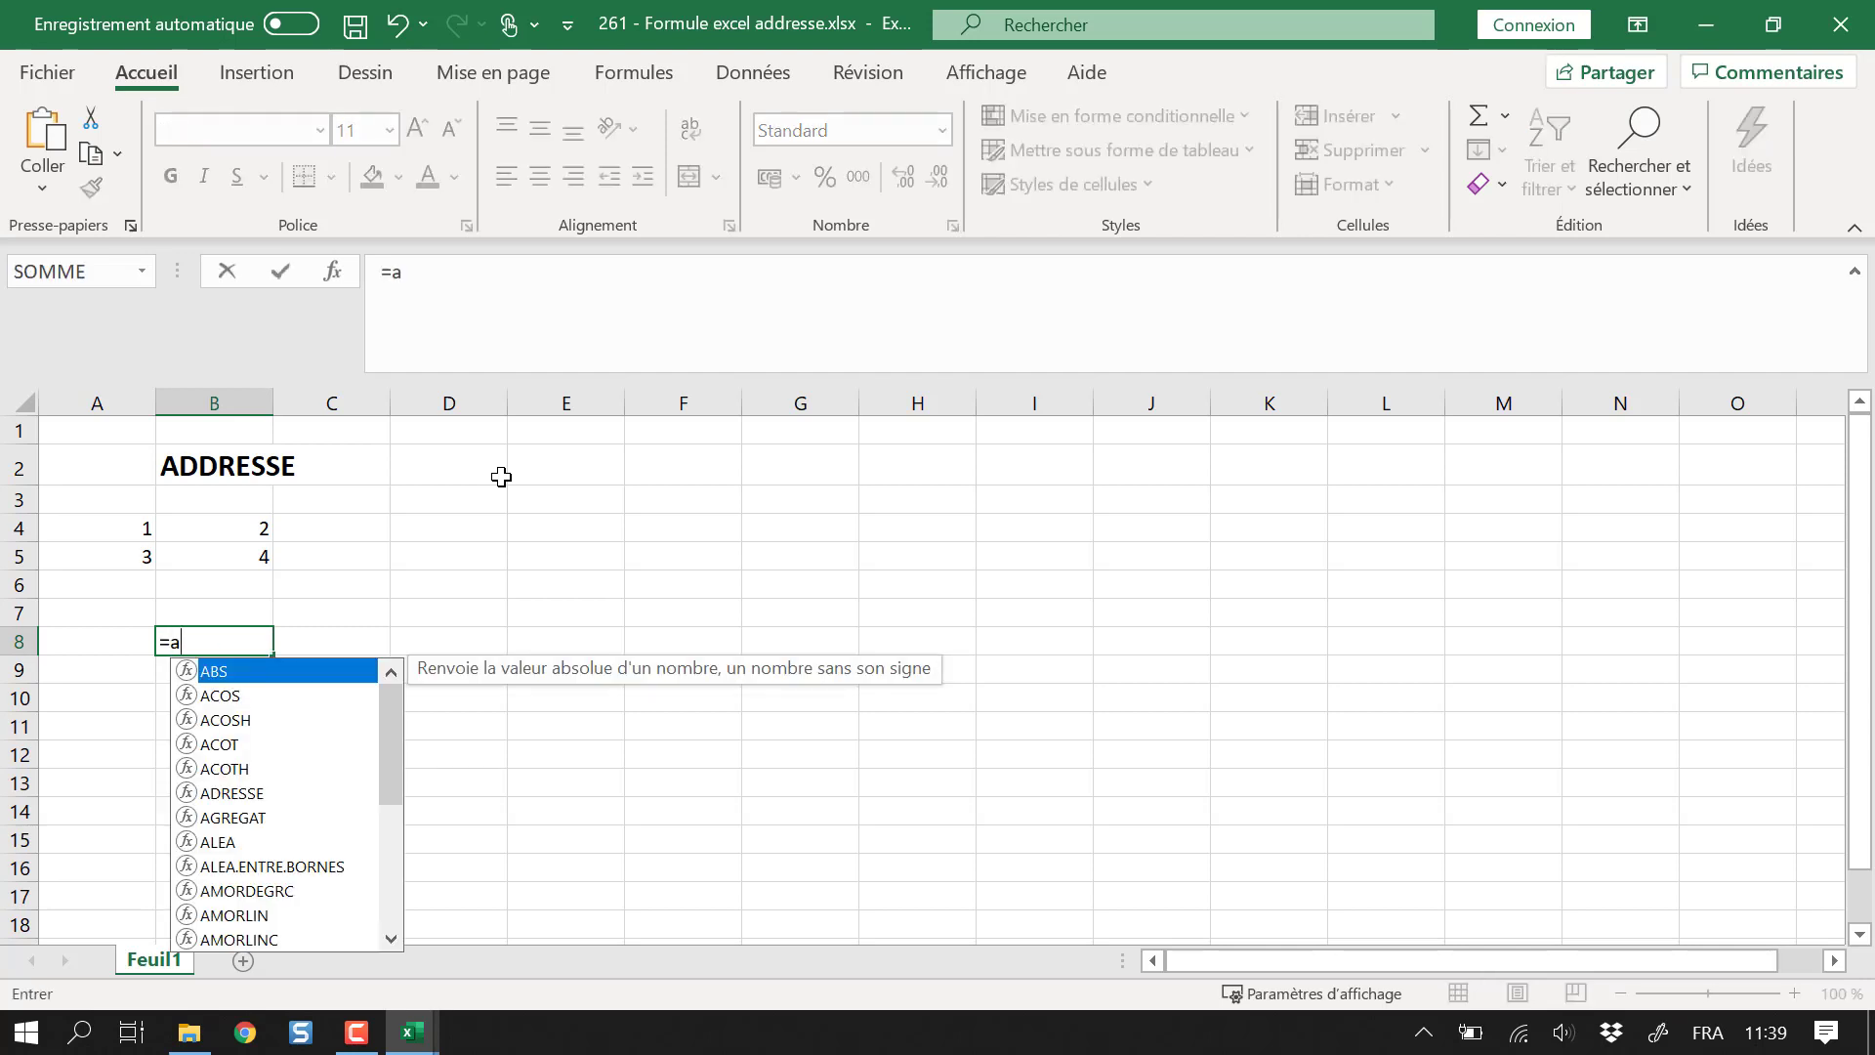
{"action": "type", "text": "ddress("}
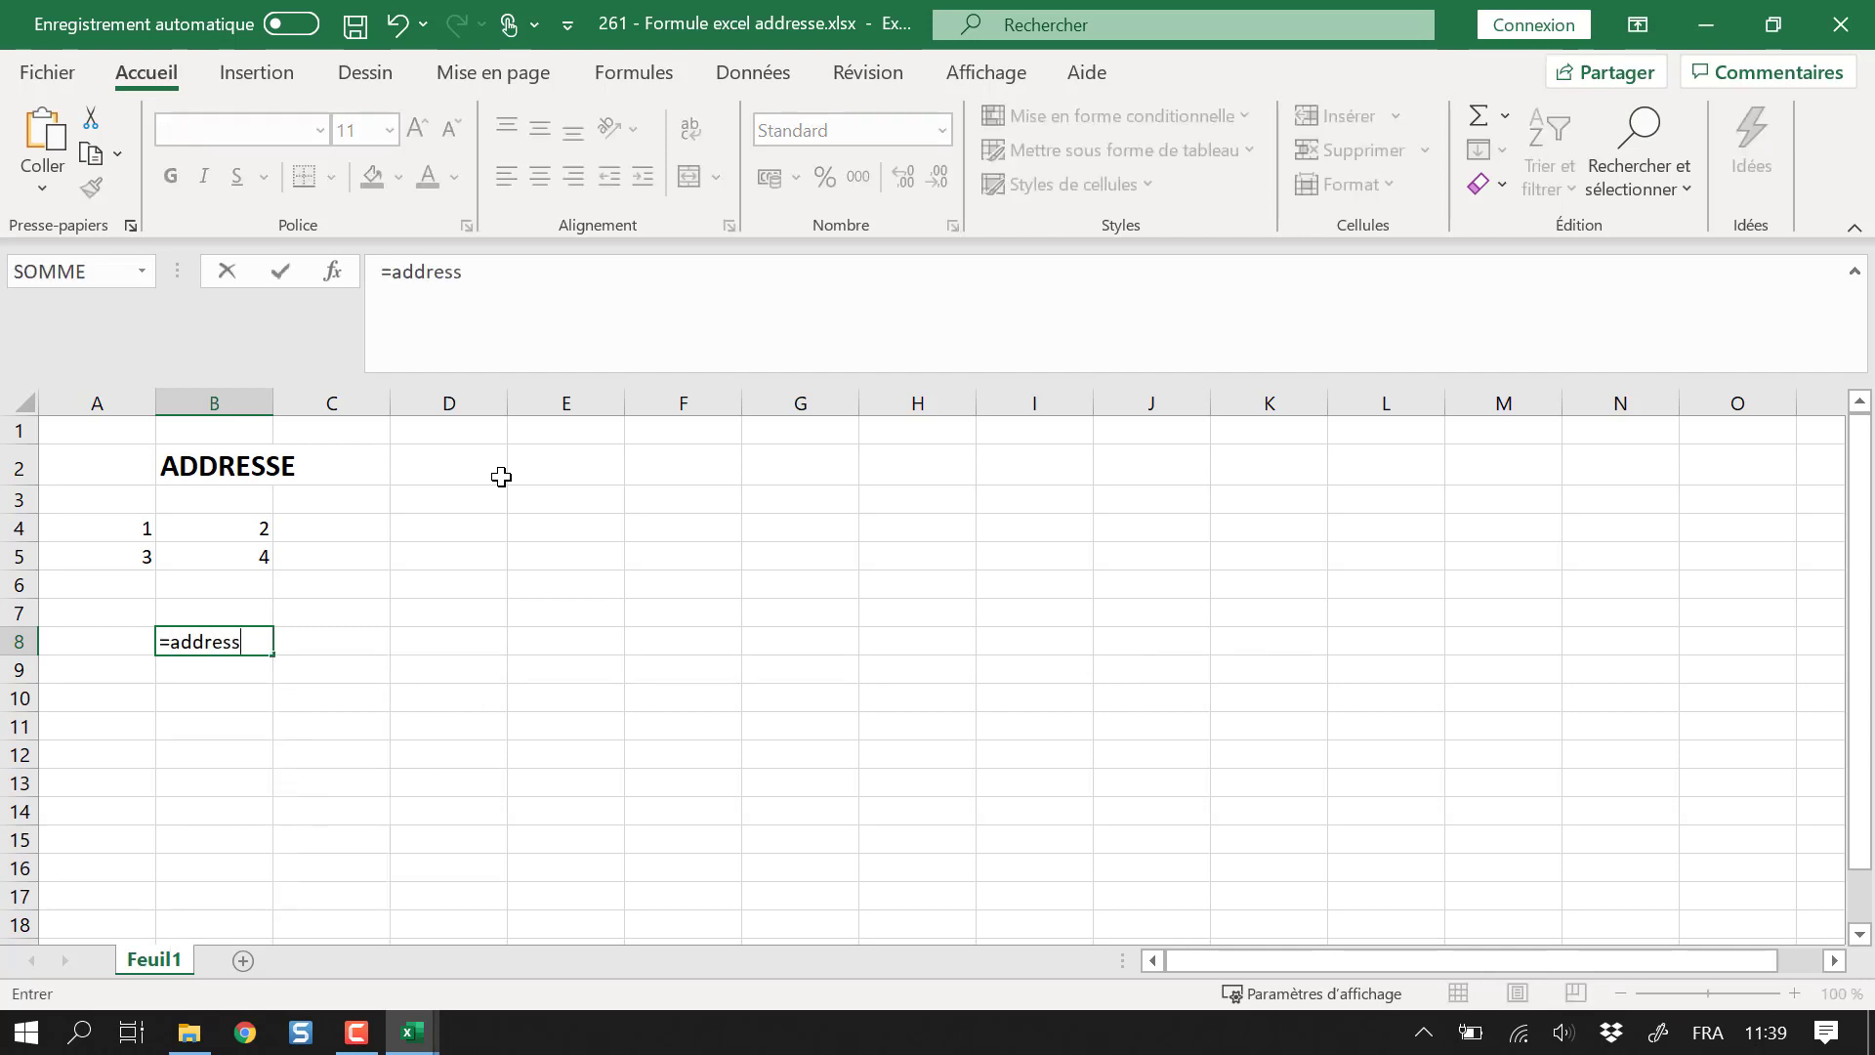
{"action": "key", "text": "BackSpace"}
{"action": "type", "text": "e("}
{"action": "key", "text": "BackSpace"}
{"action": "key", "text": "BackSpace"}
{"action": "key", "text": "BackSpace"}
{"action": "key", "text": "BackSpace"}
{"action": "key", "text": "BackSpace"}
{"action": "key", "text": "BackSpace"}
{"action": "key", "text": "BackSpace"}
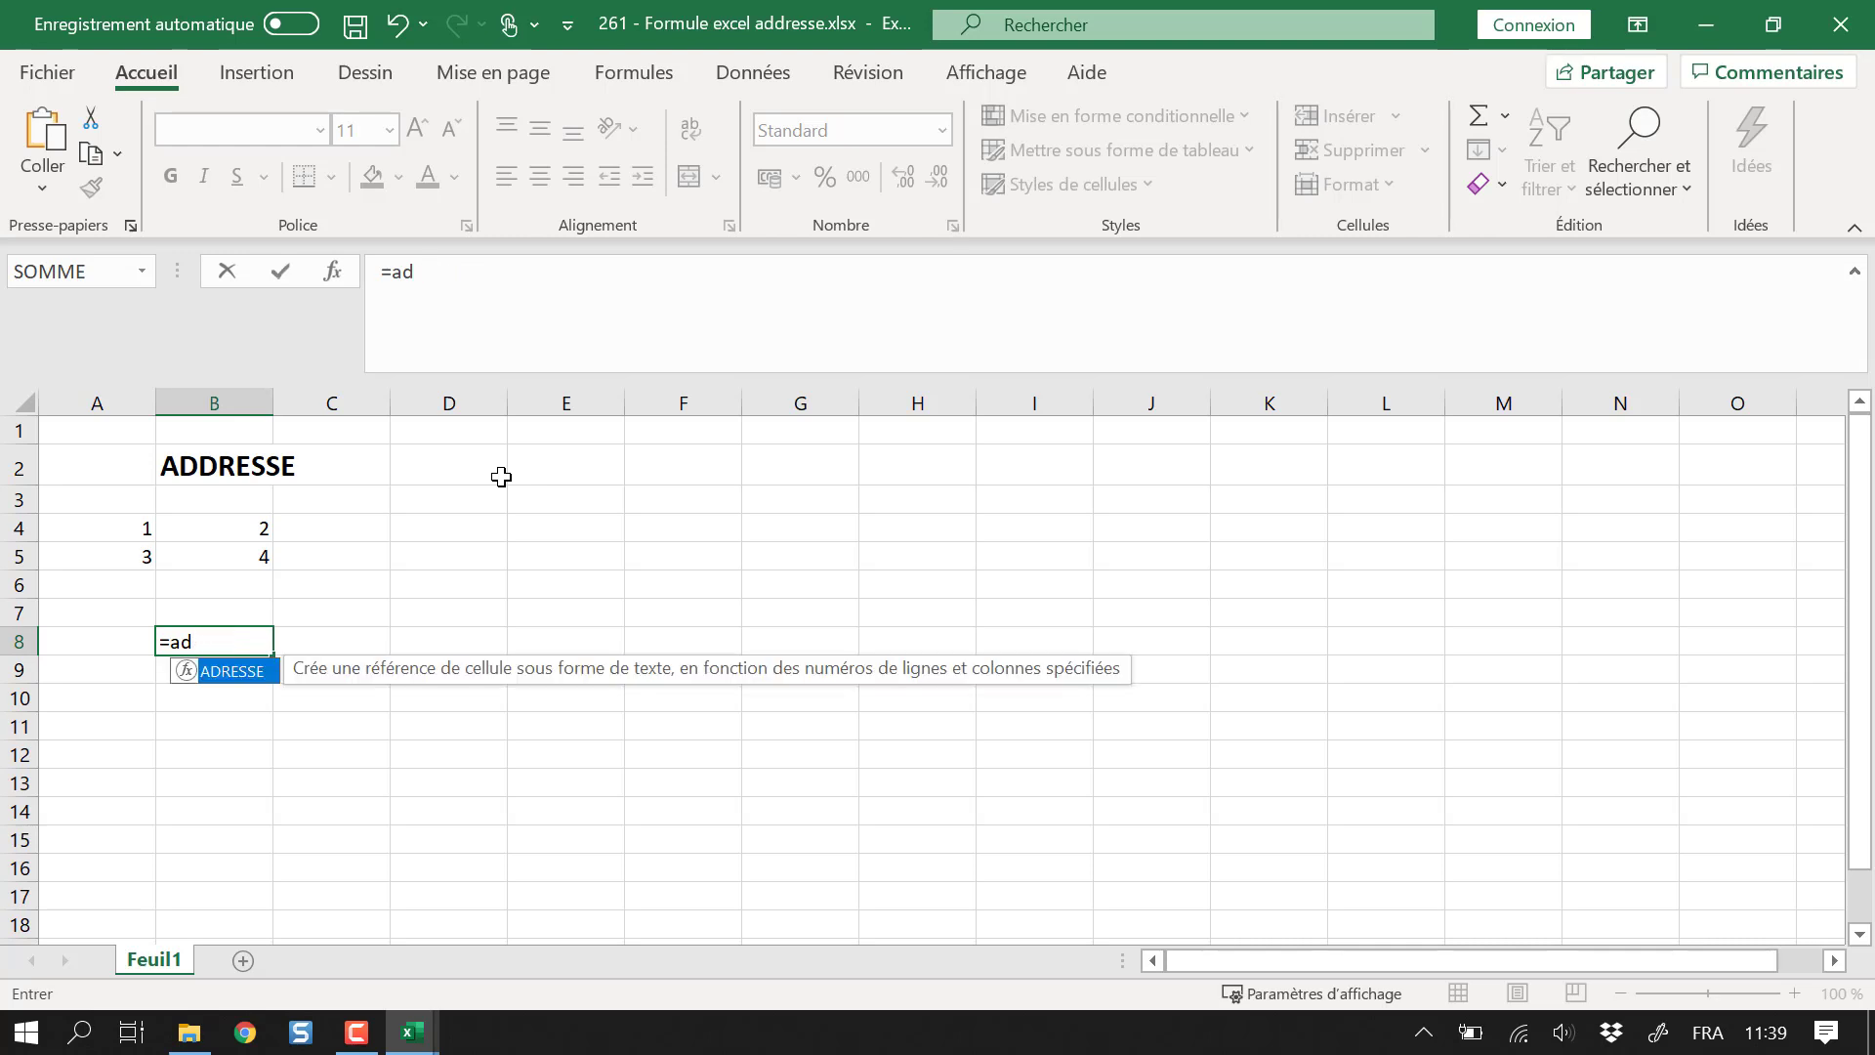
{"action": "key", "text": "Tab"}
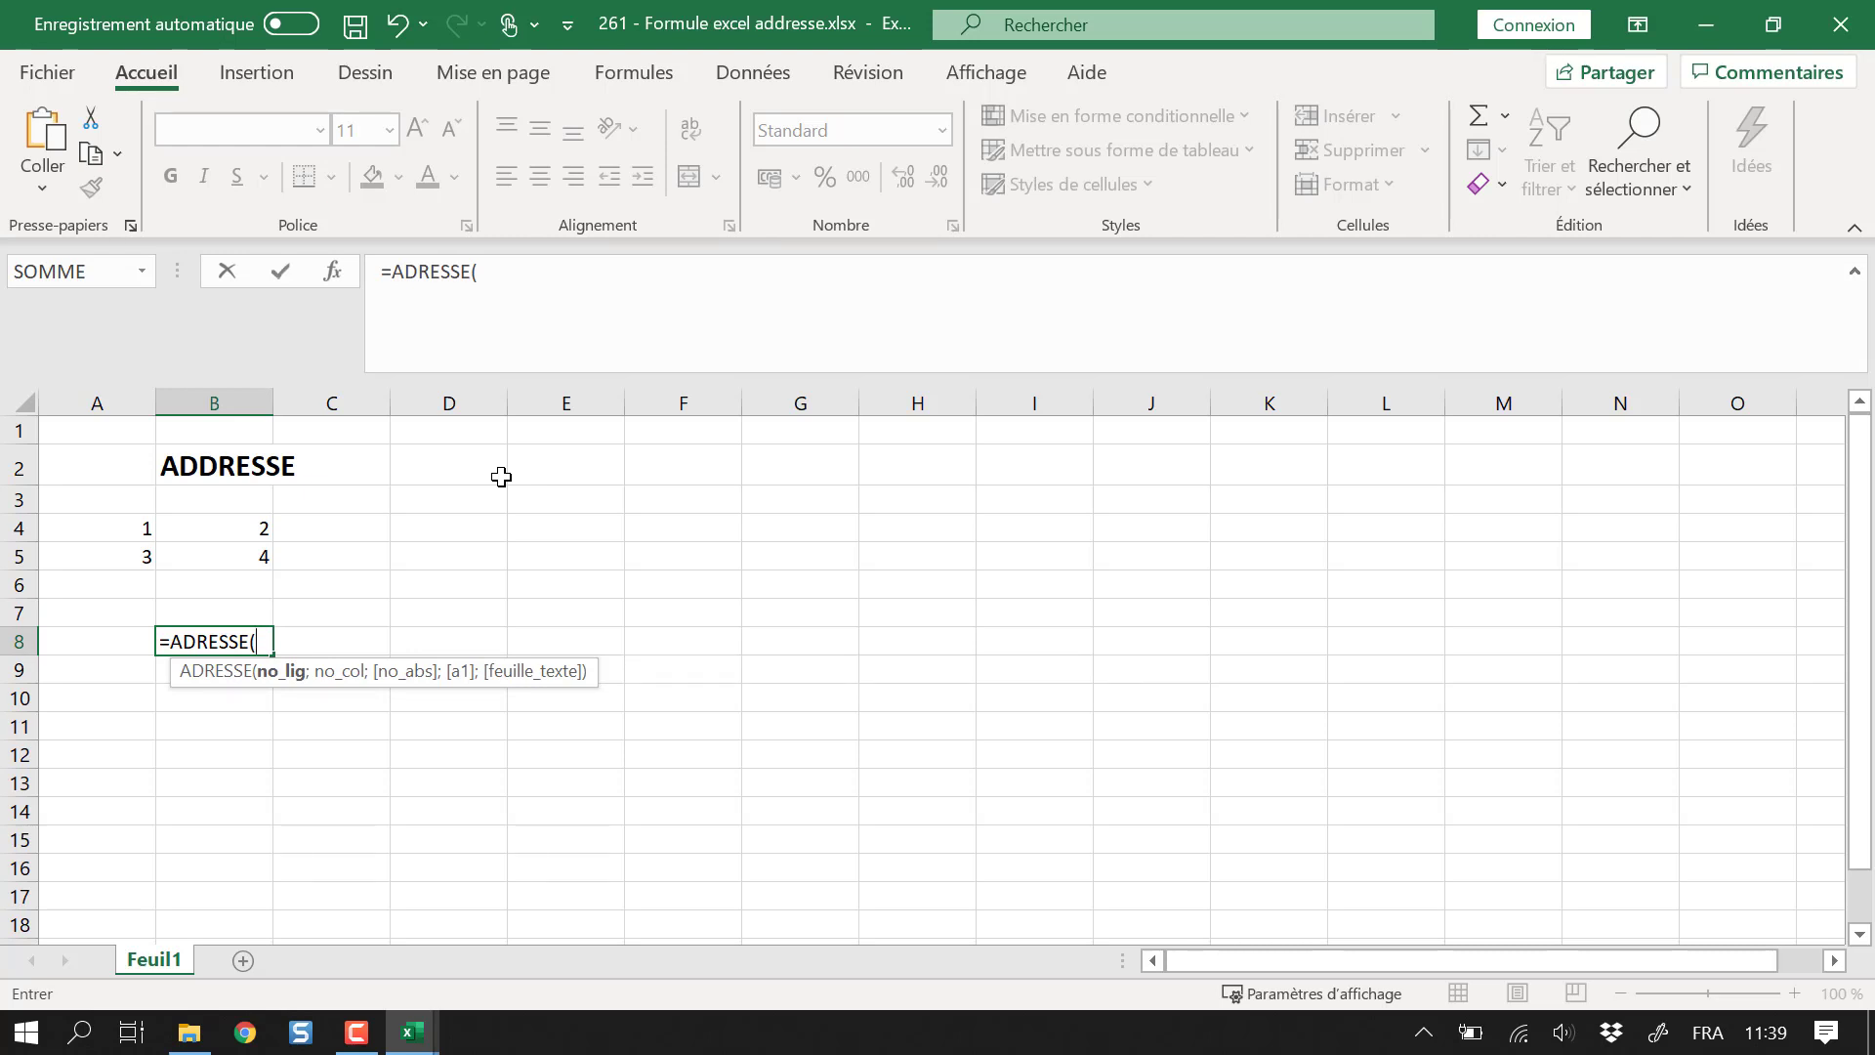
{"action": "type", "text": "4;2"}
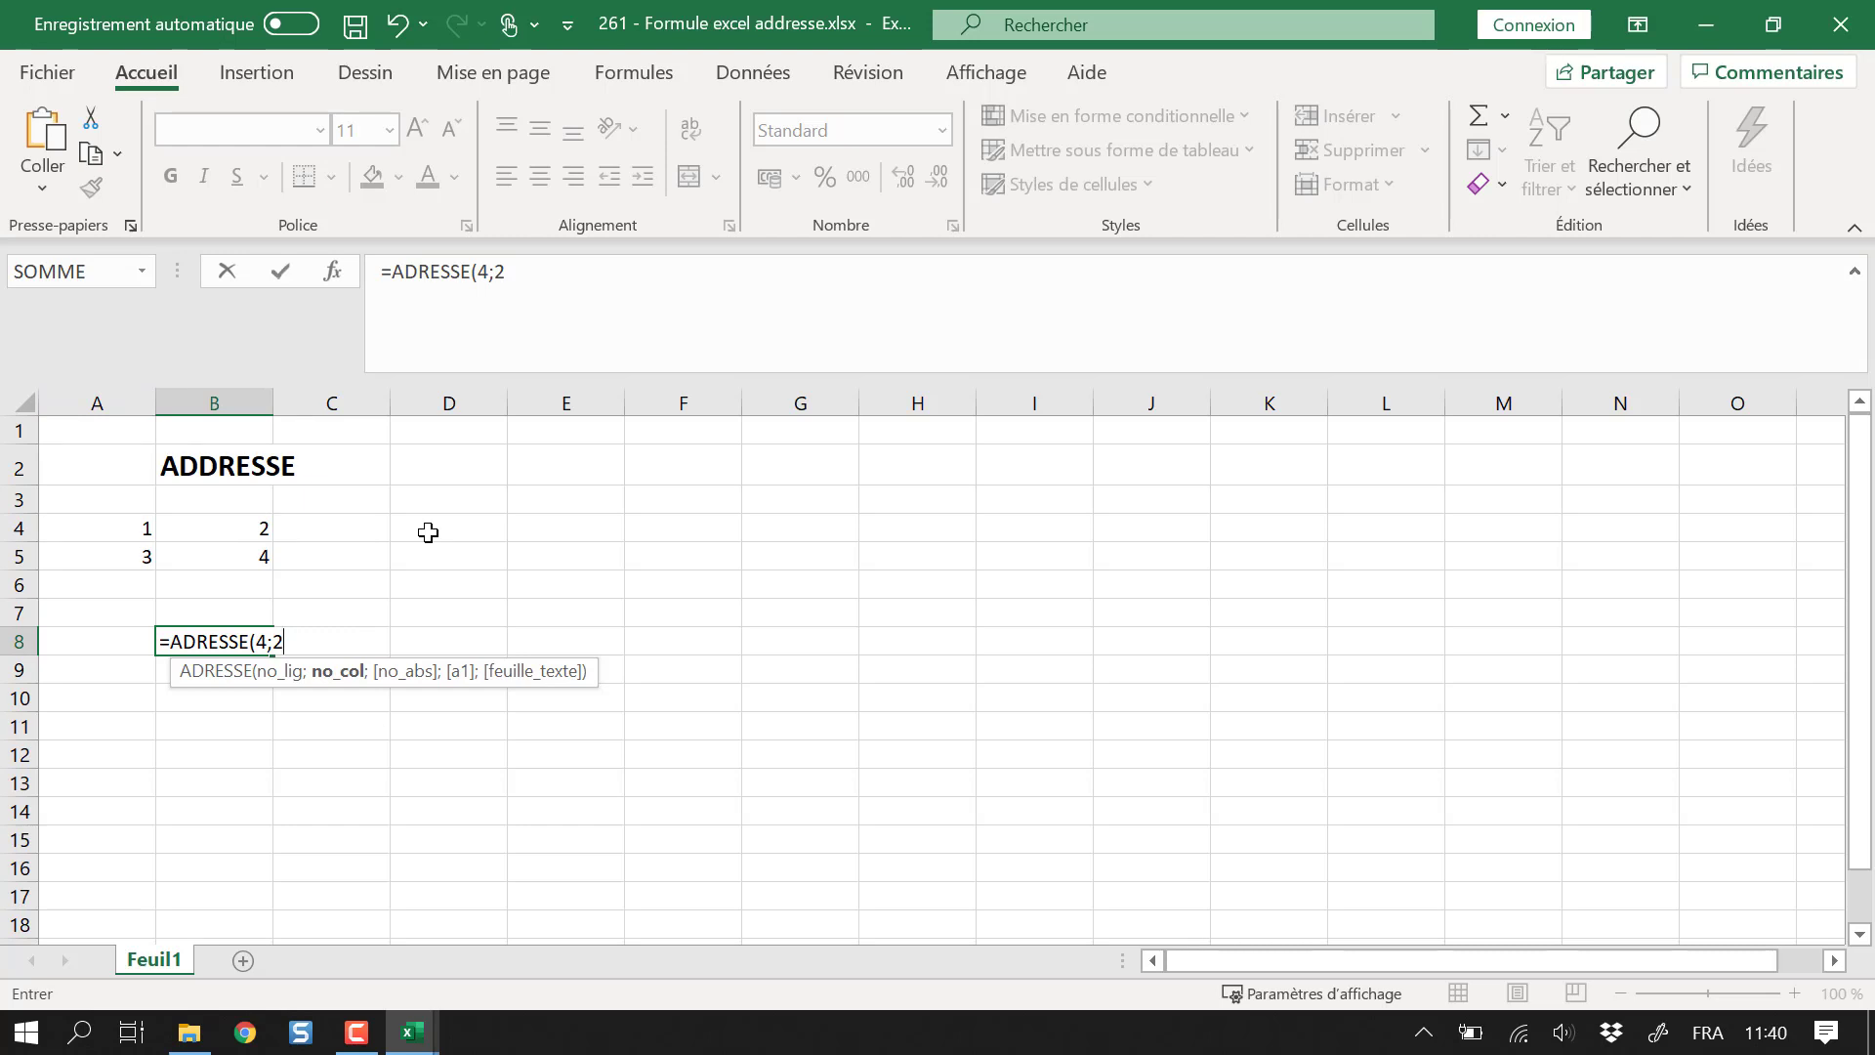
{"action": "type", "text": ")"}
{"action": "key", "text": "Return"}
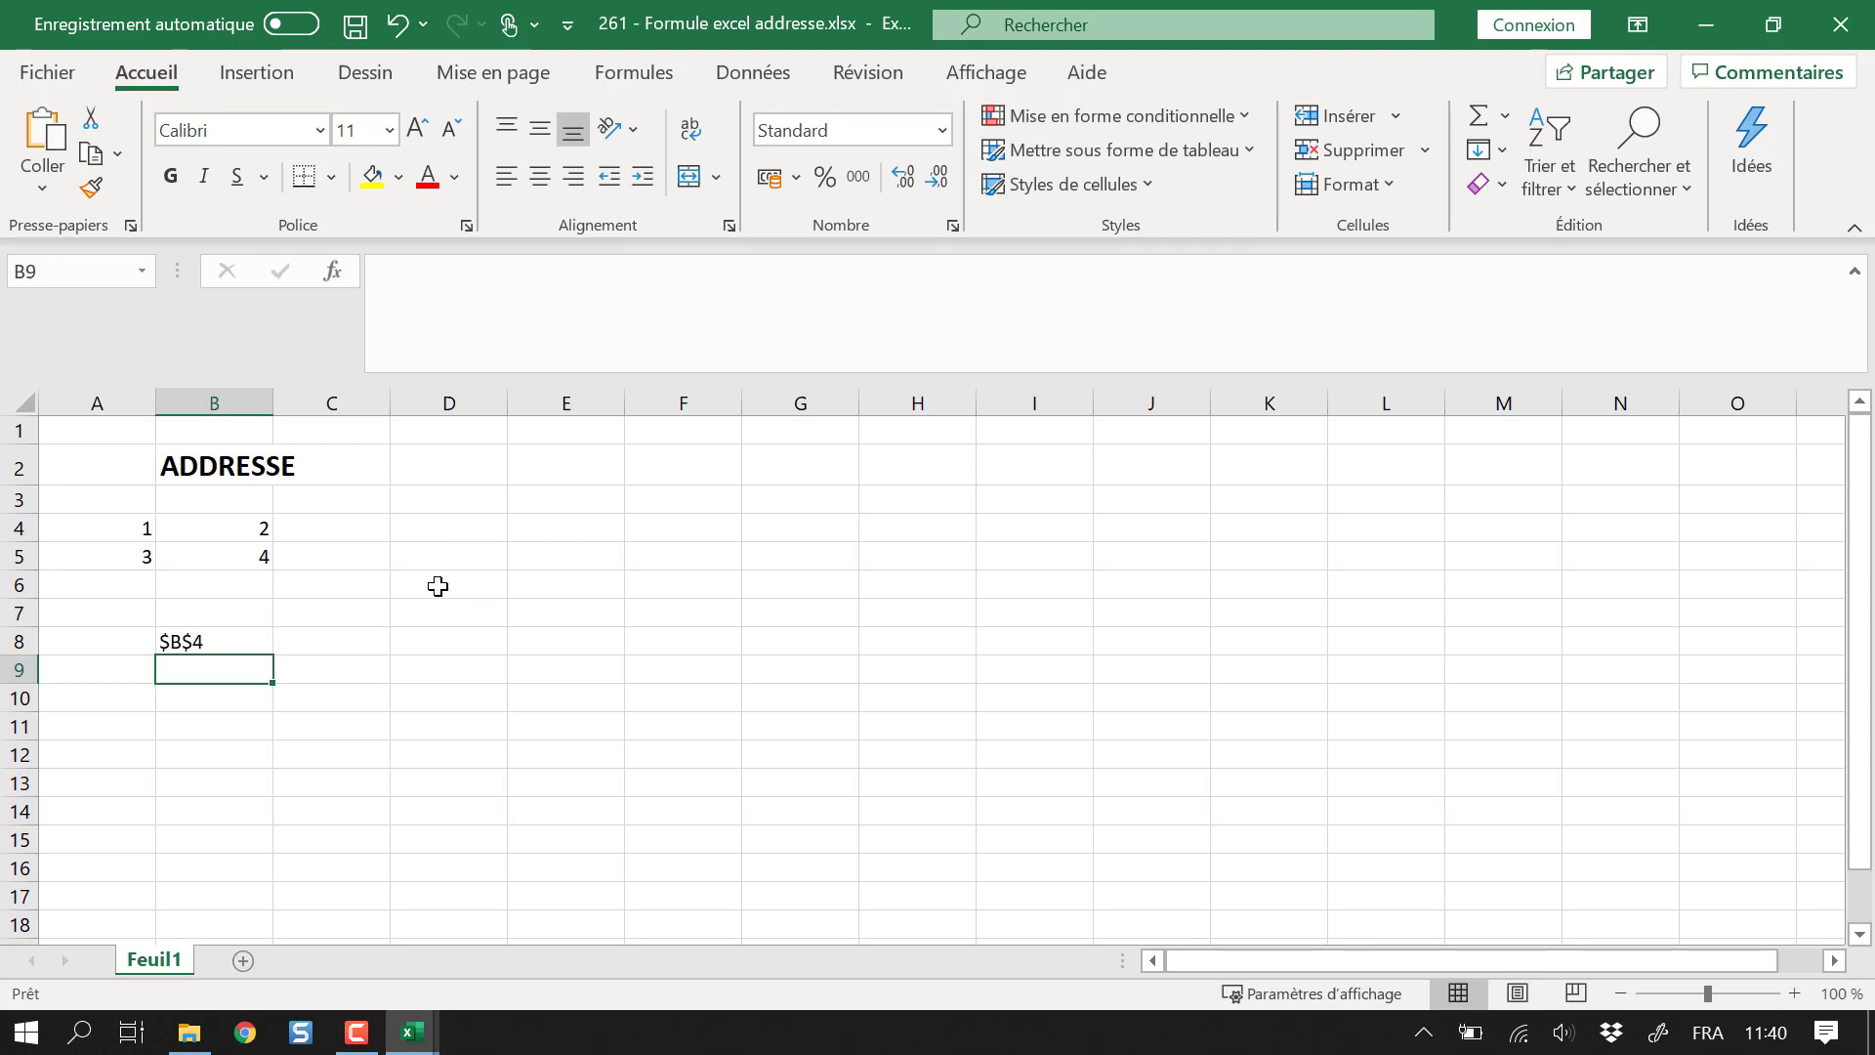
Extend the ADRESSE formula in B8 with reference type 4 (Relative), making it =ADRESSE(4;2;4)
{"action": "left_click", "coordinate": [227, 639]}
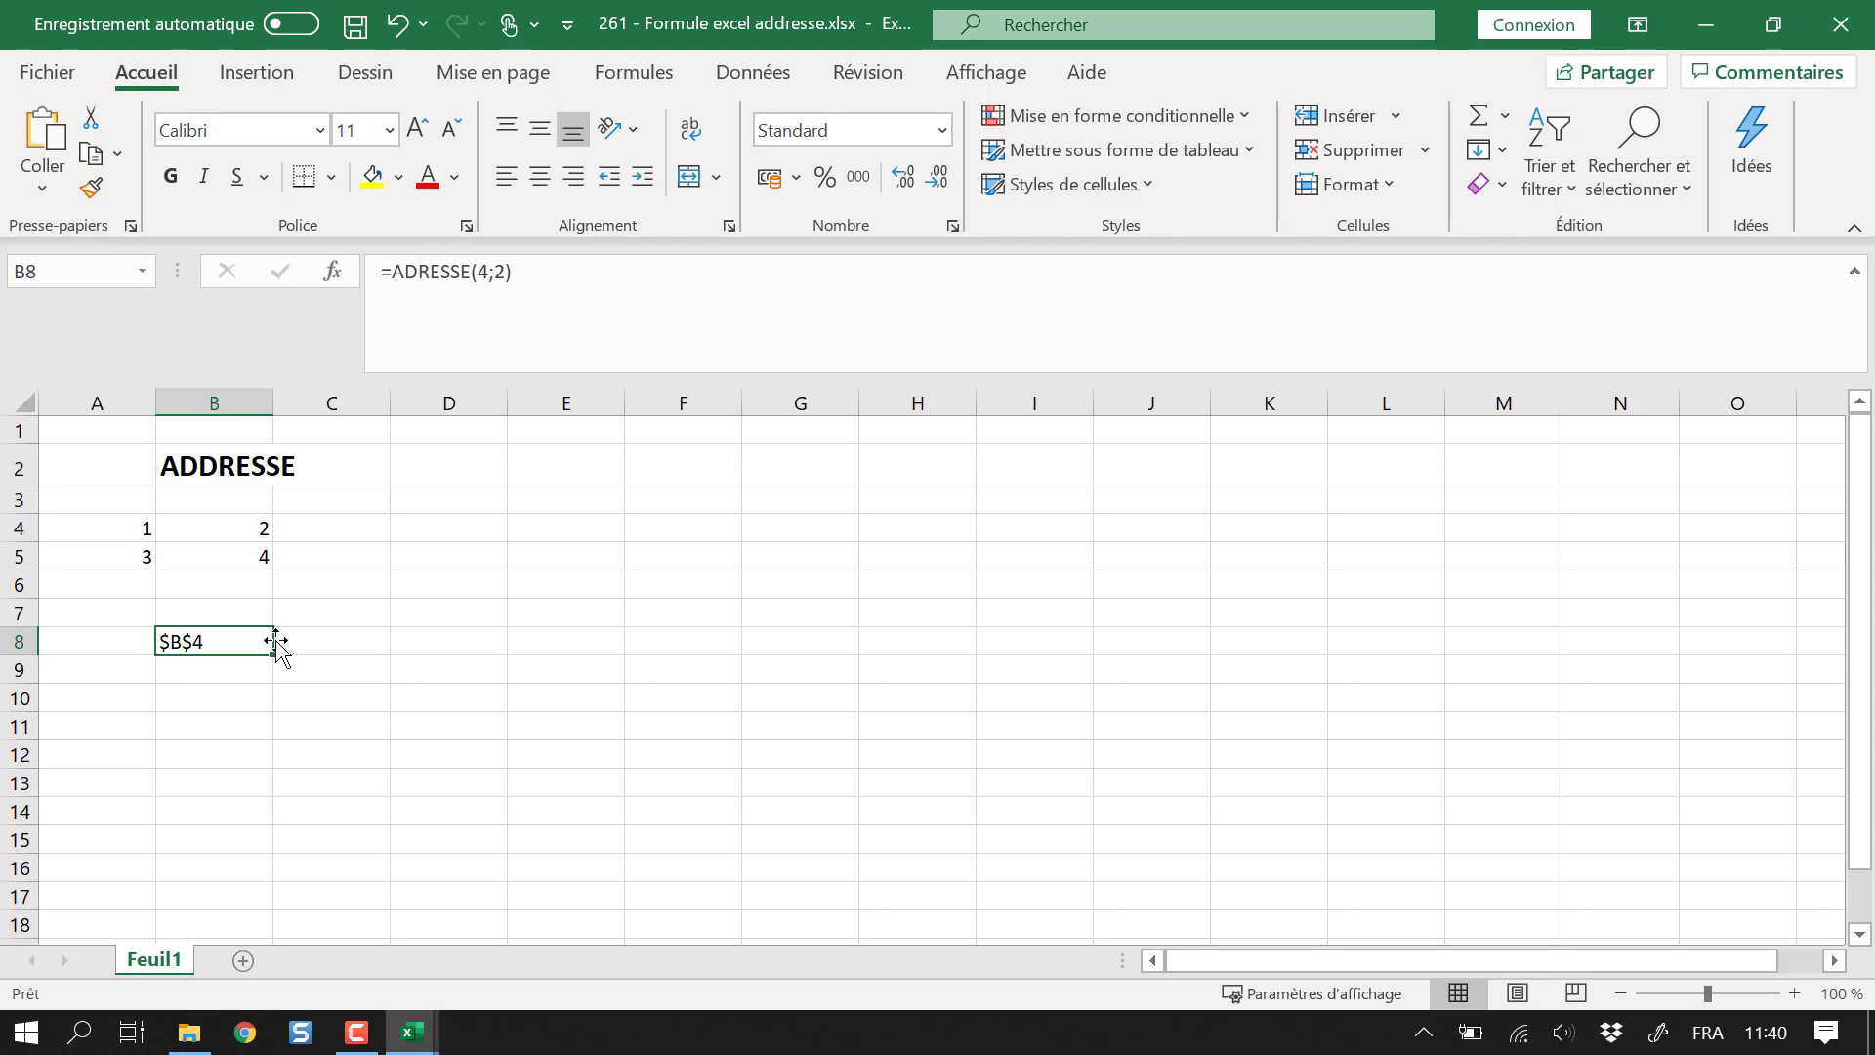
{"action": "left_click", "coordinate": [553, 274]}
{"action": "key", "text": "BackSpace"}
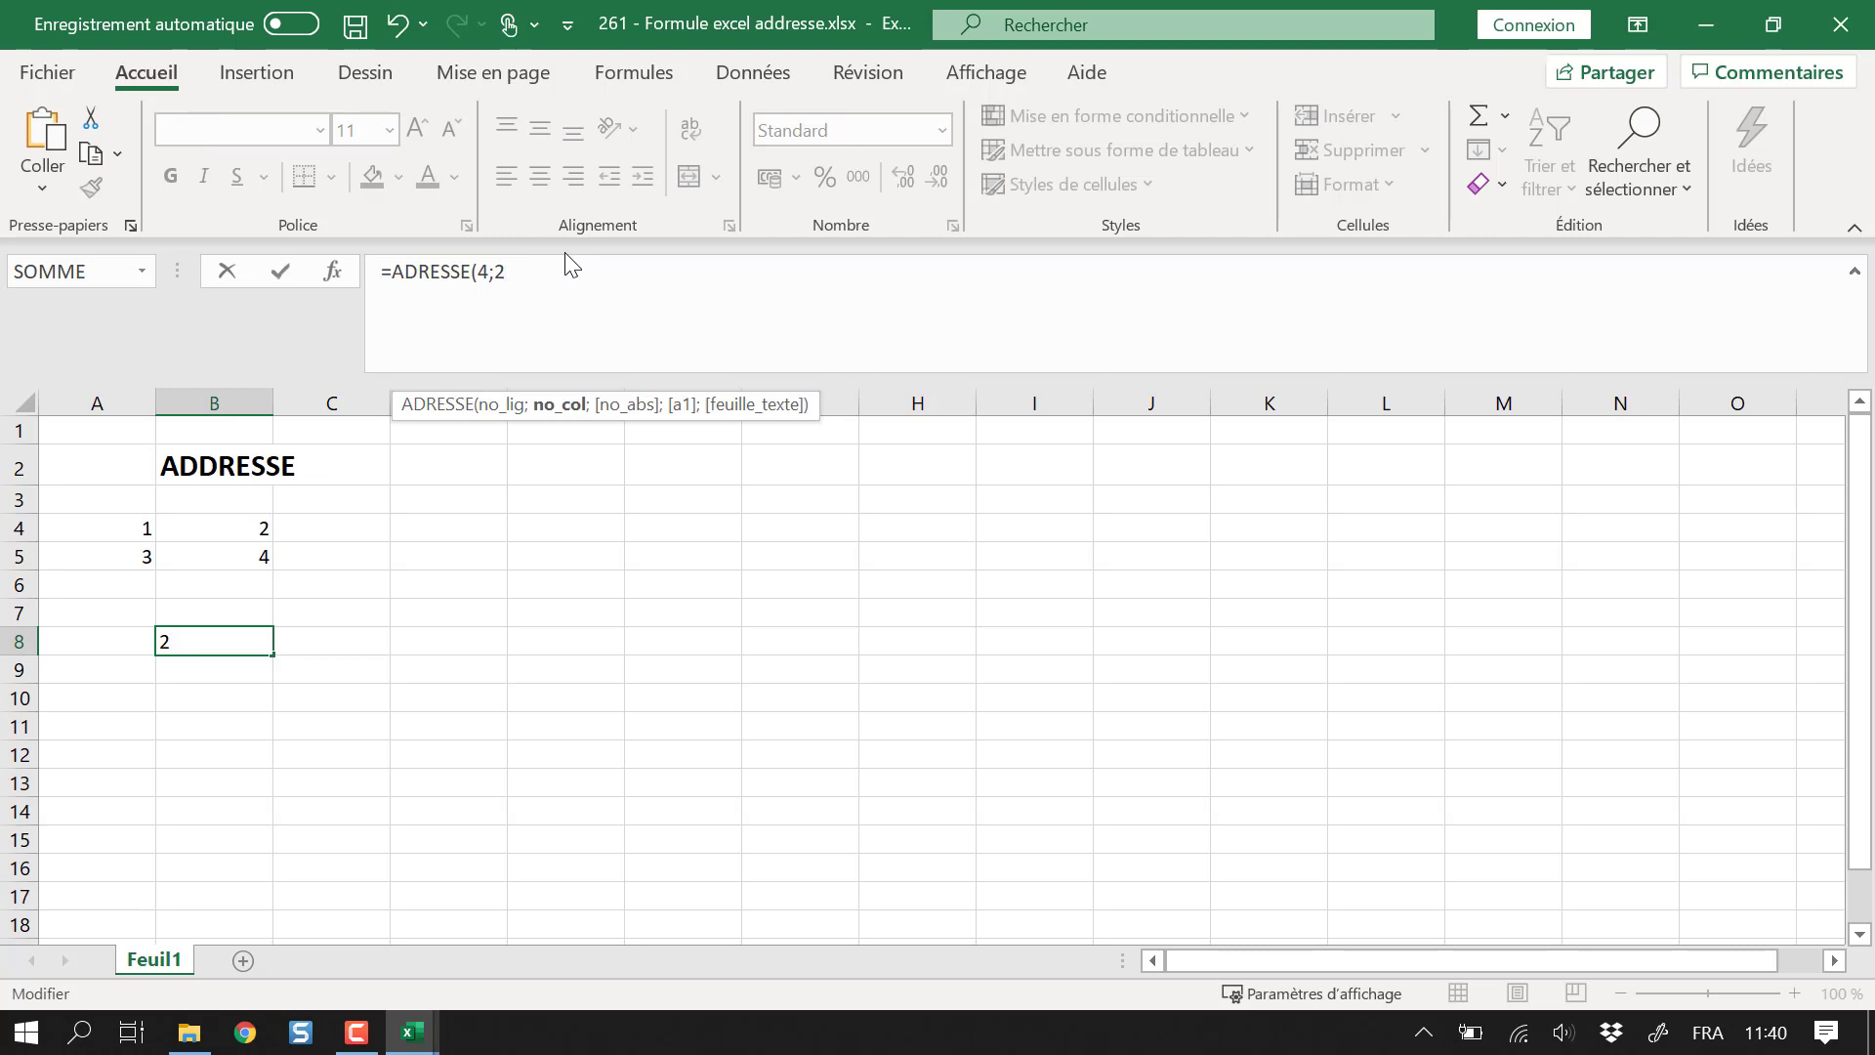
{"action": "type", "text": ";"}
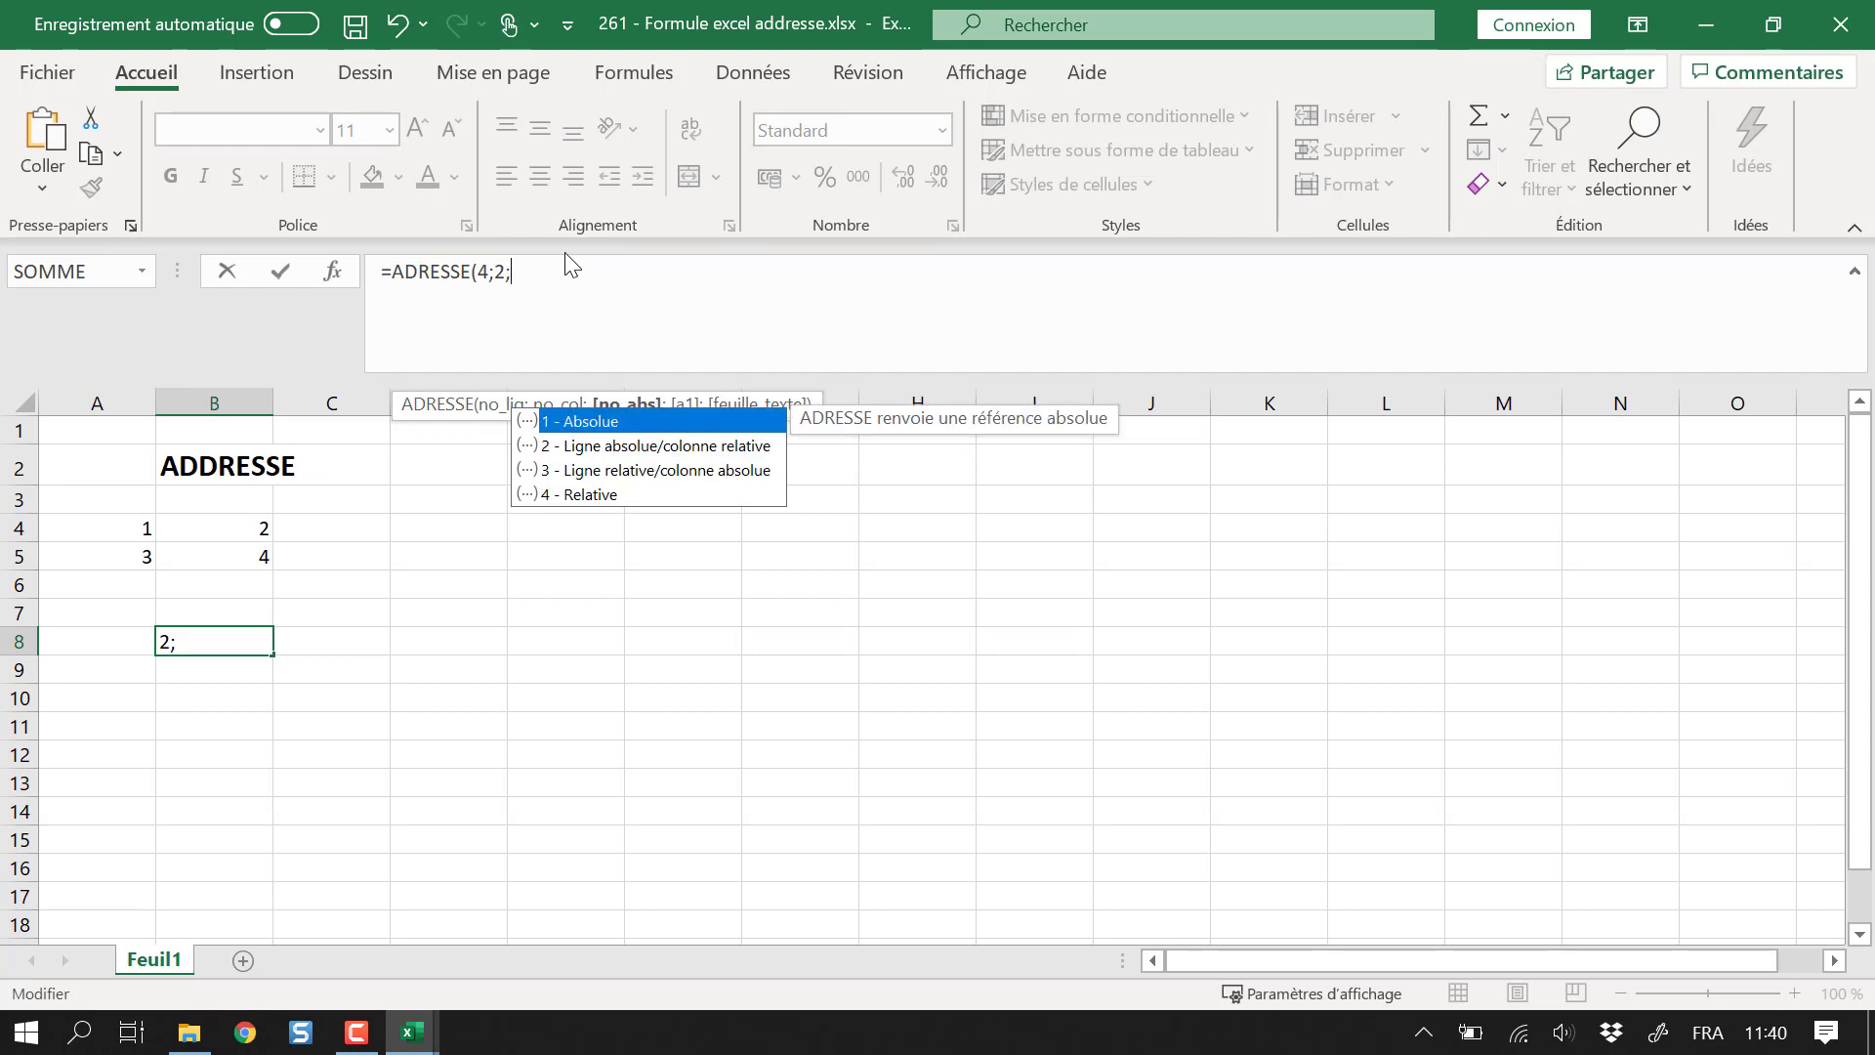
{"action": "key", "text": "Down"}
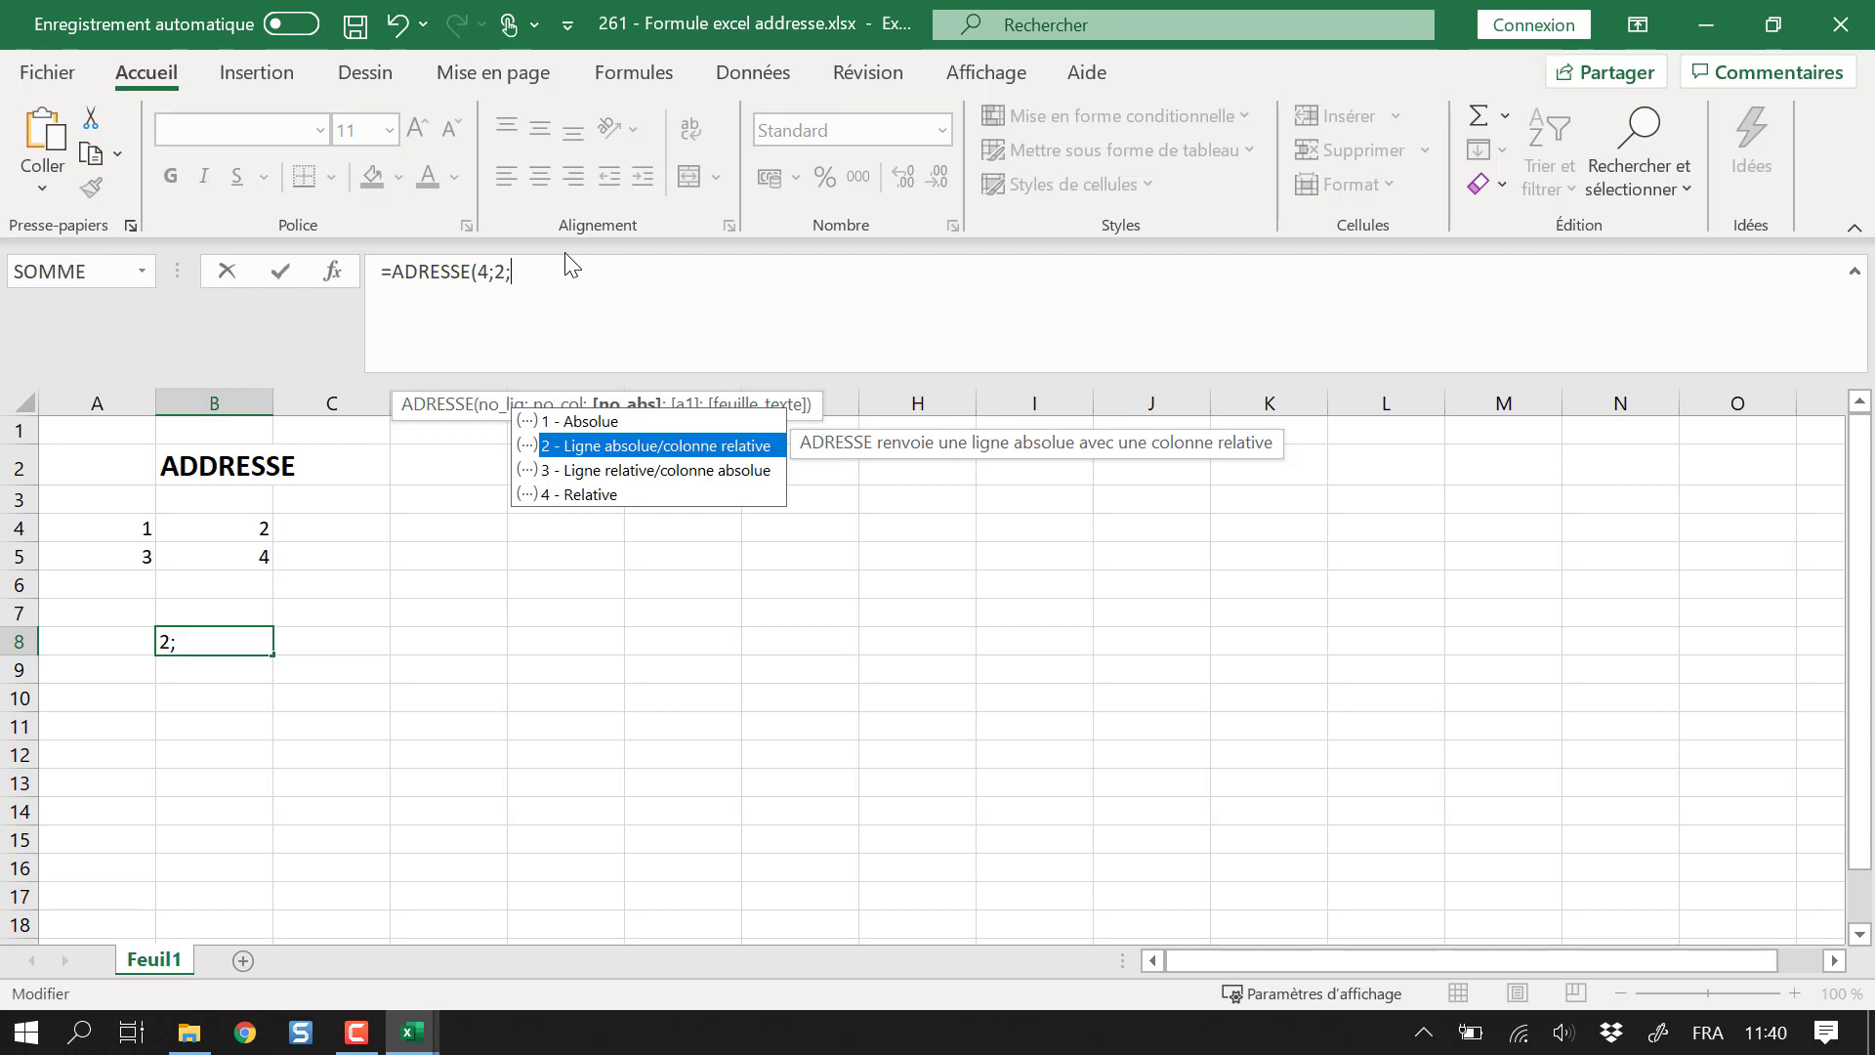
{"action": "key", "text": "Down"}
{"action": "key", "text": "Down"}
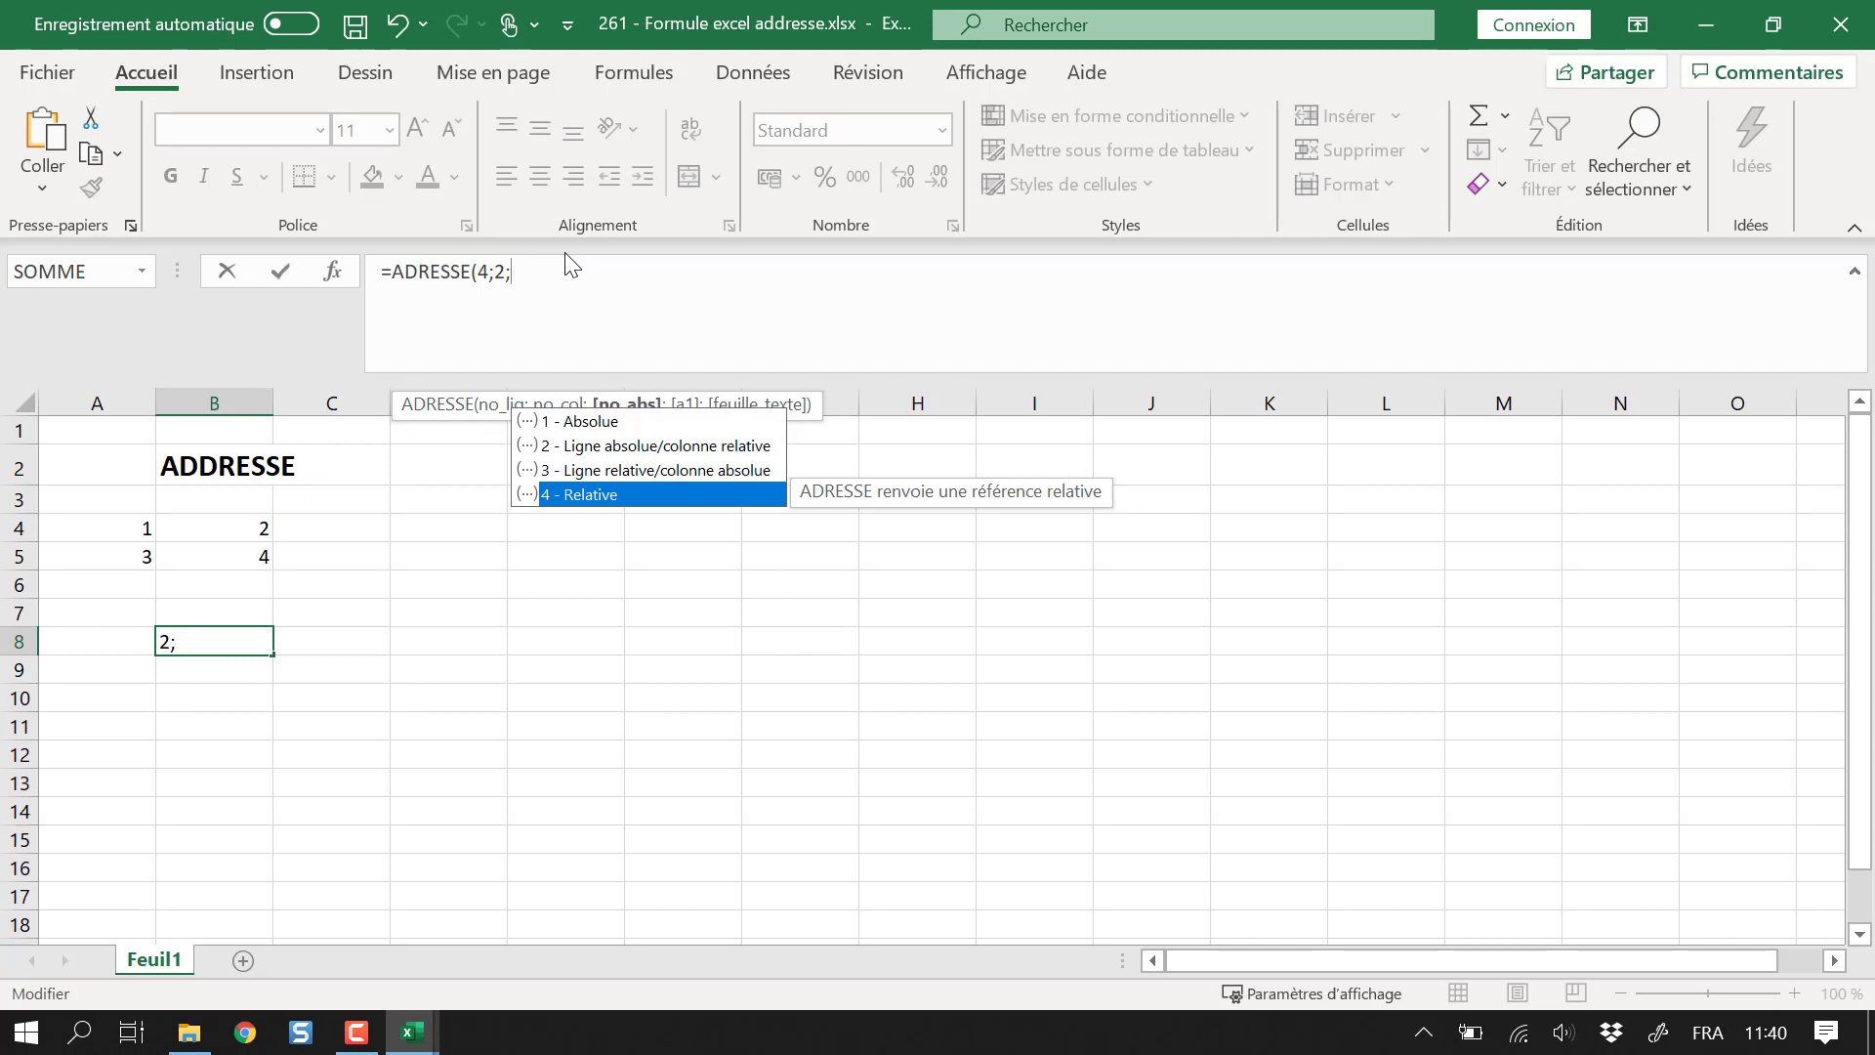
{"action": "key", "text": "Tab"}
{"action": "type", "text": ")"}
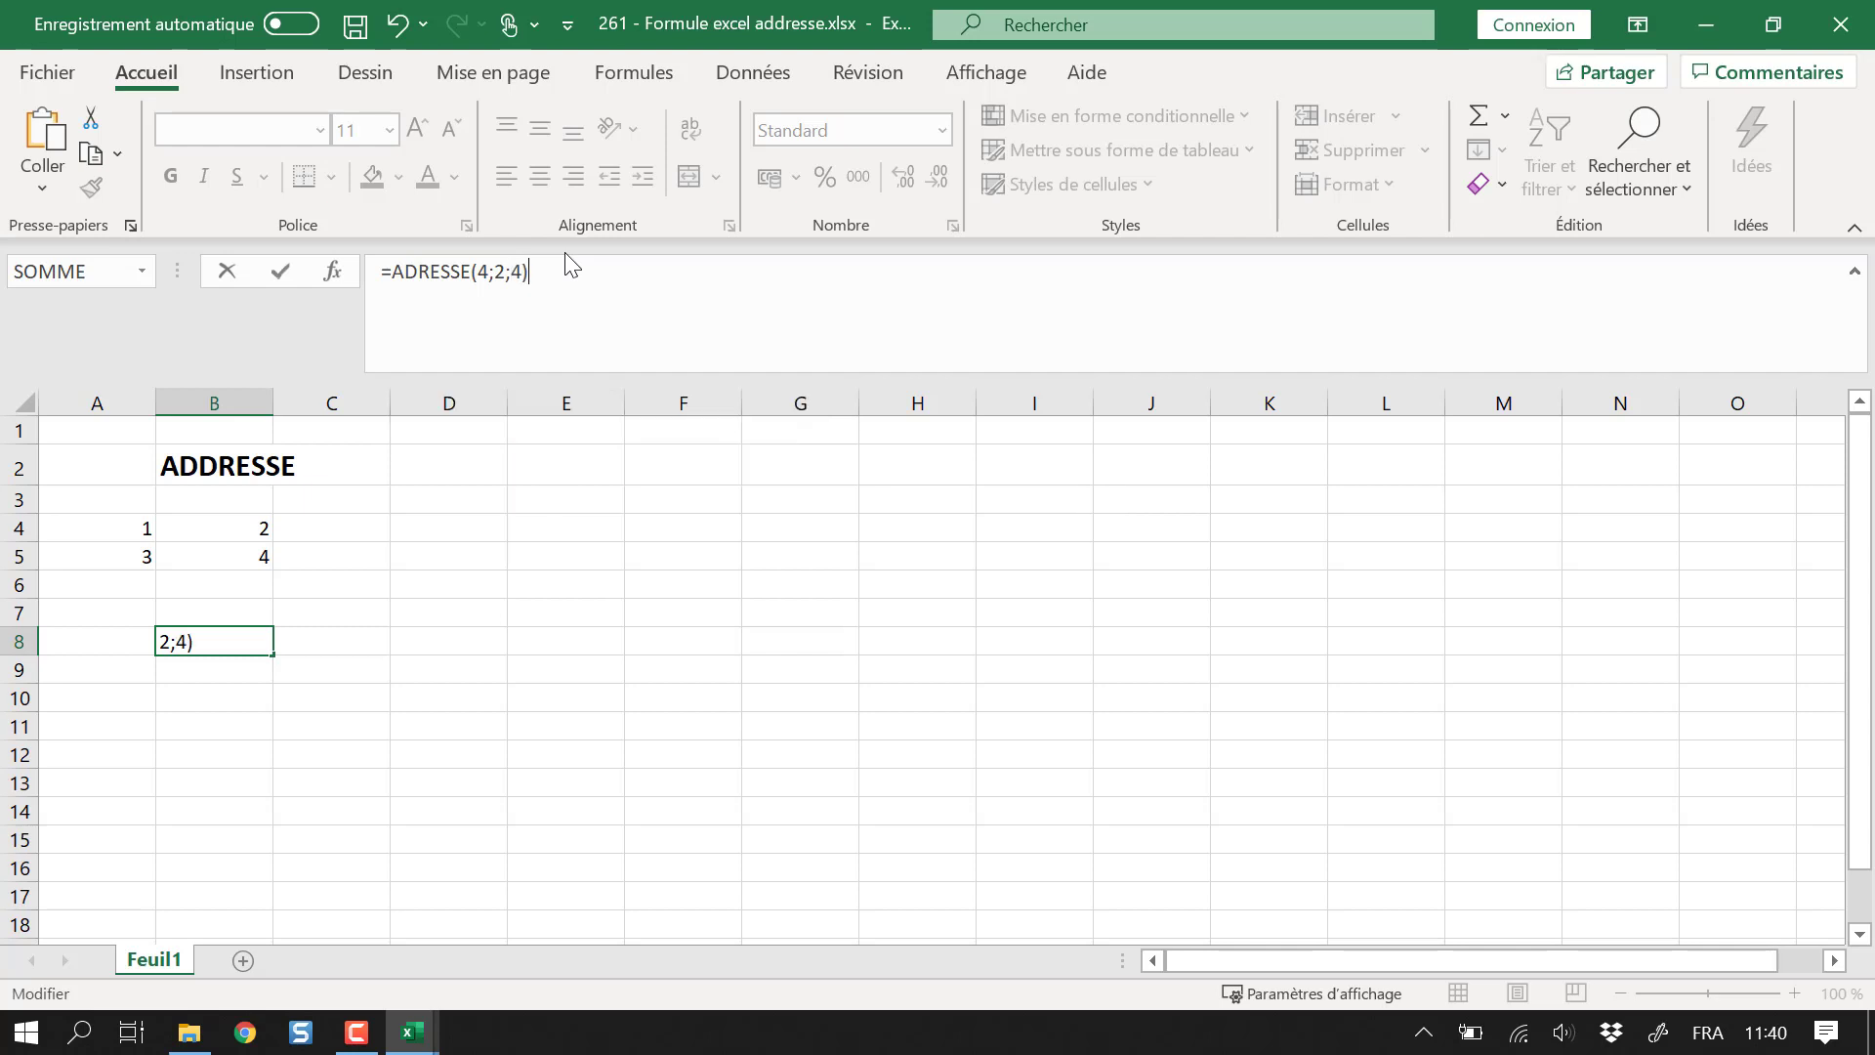
{"action": "key", "text": "Return"}
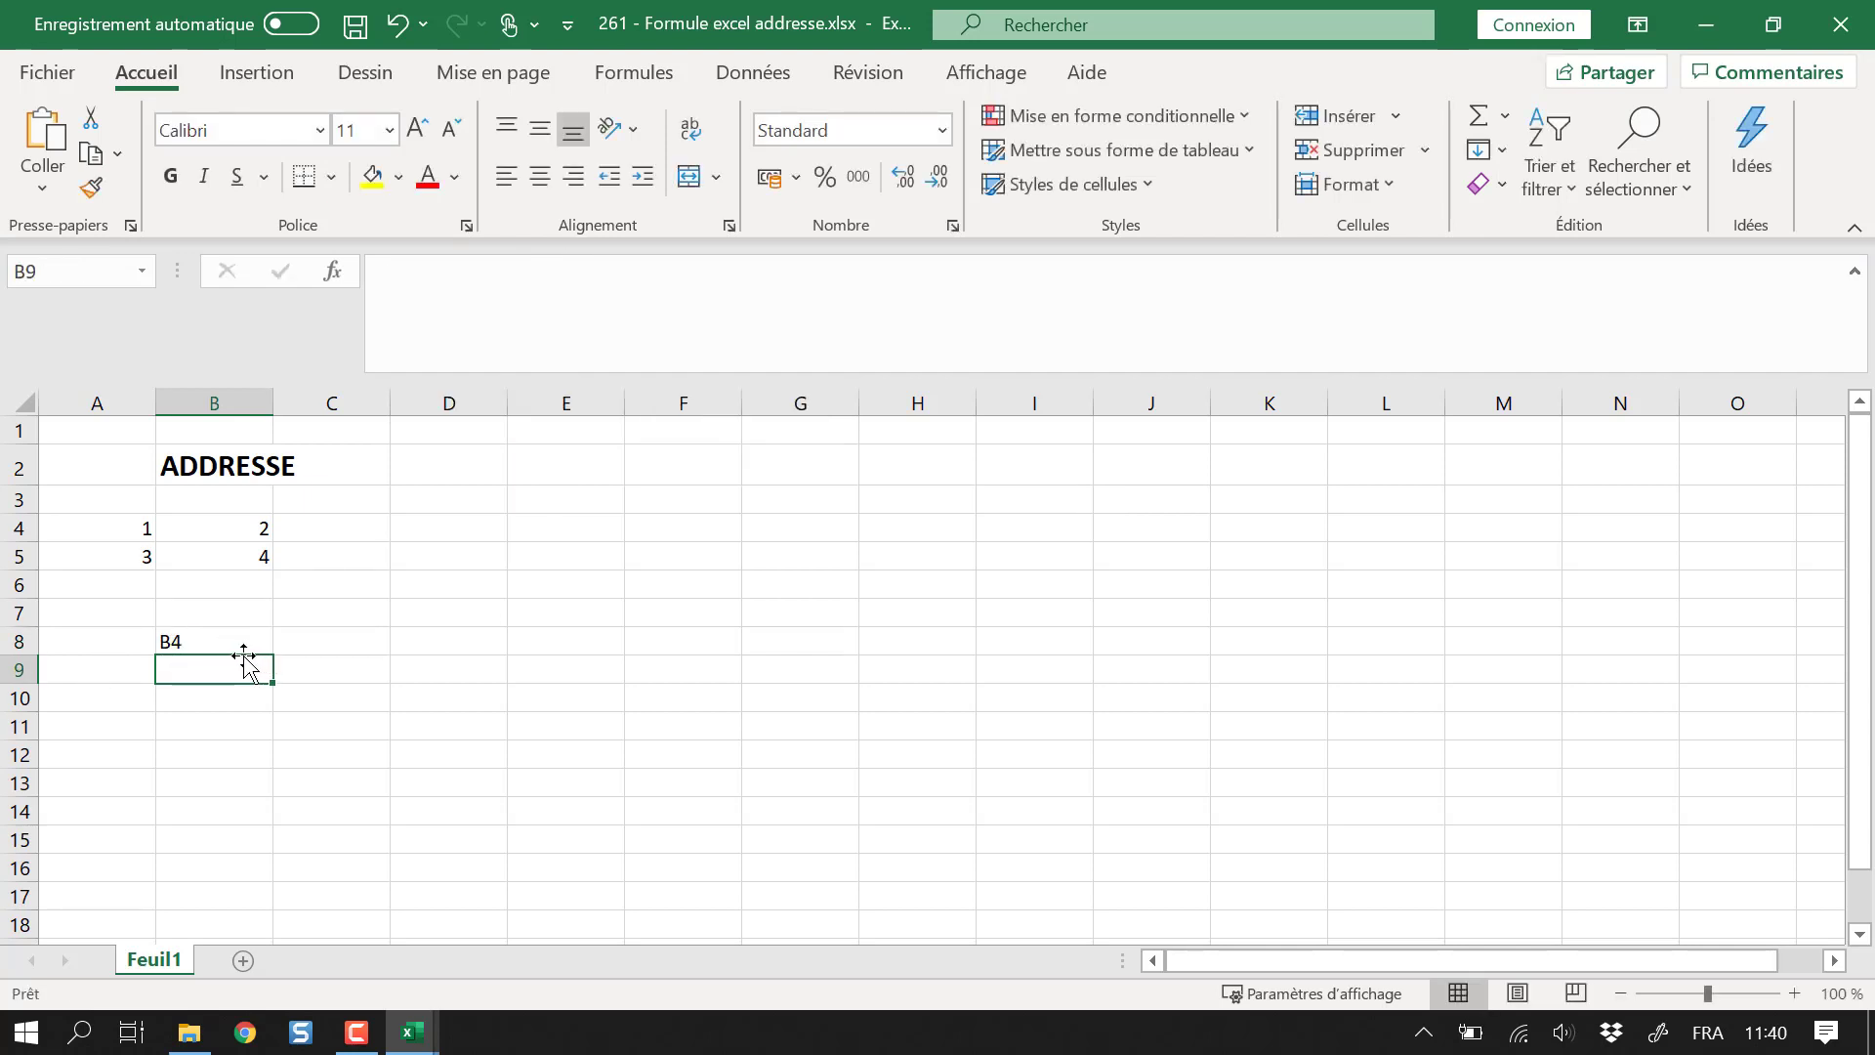
{"action": "left_click", "coordinate": [234, 637]}
{"action": "left_click", "coordinate": [583, 280]}
{"action": "key", "text": "BackSpace"}
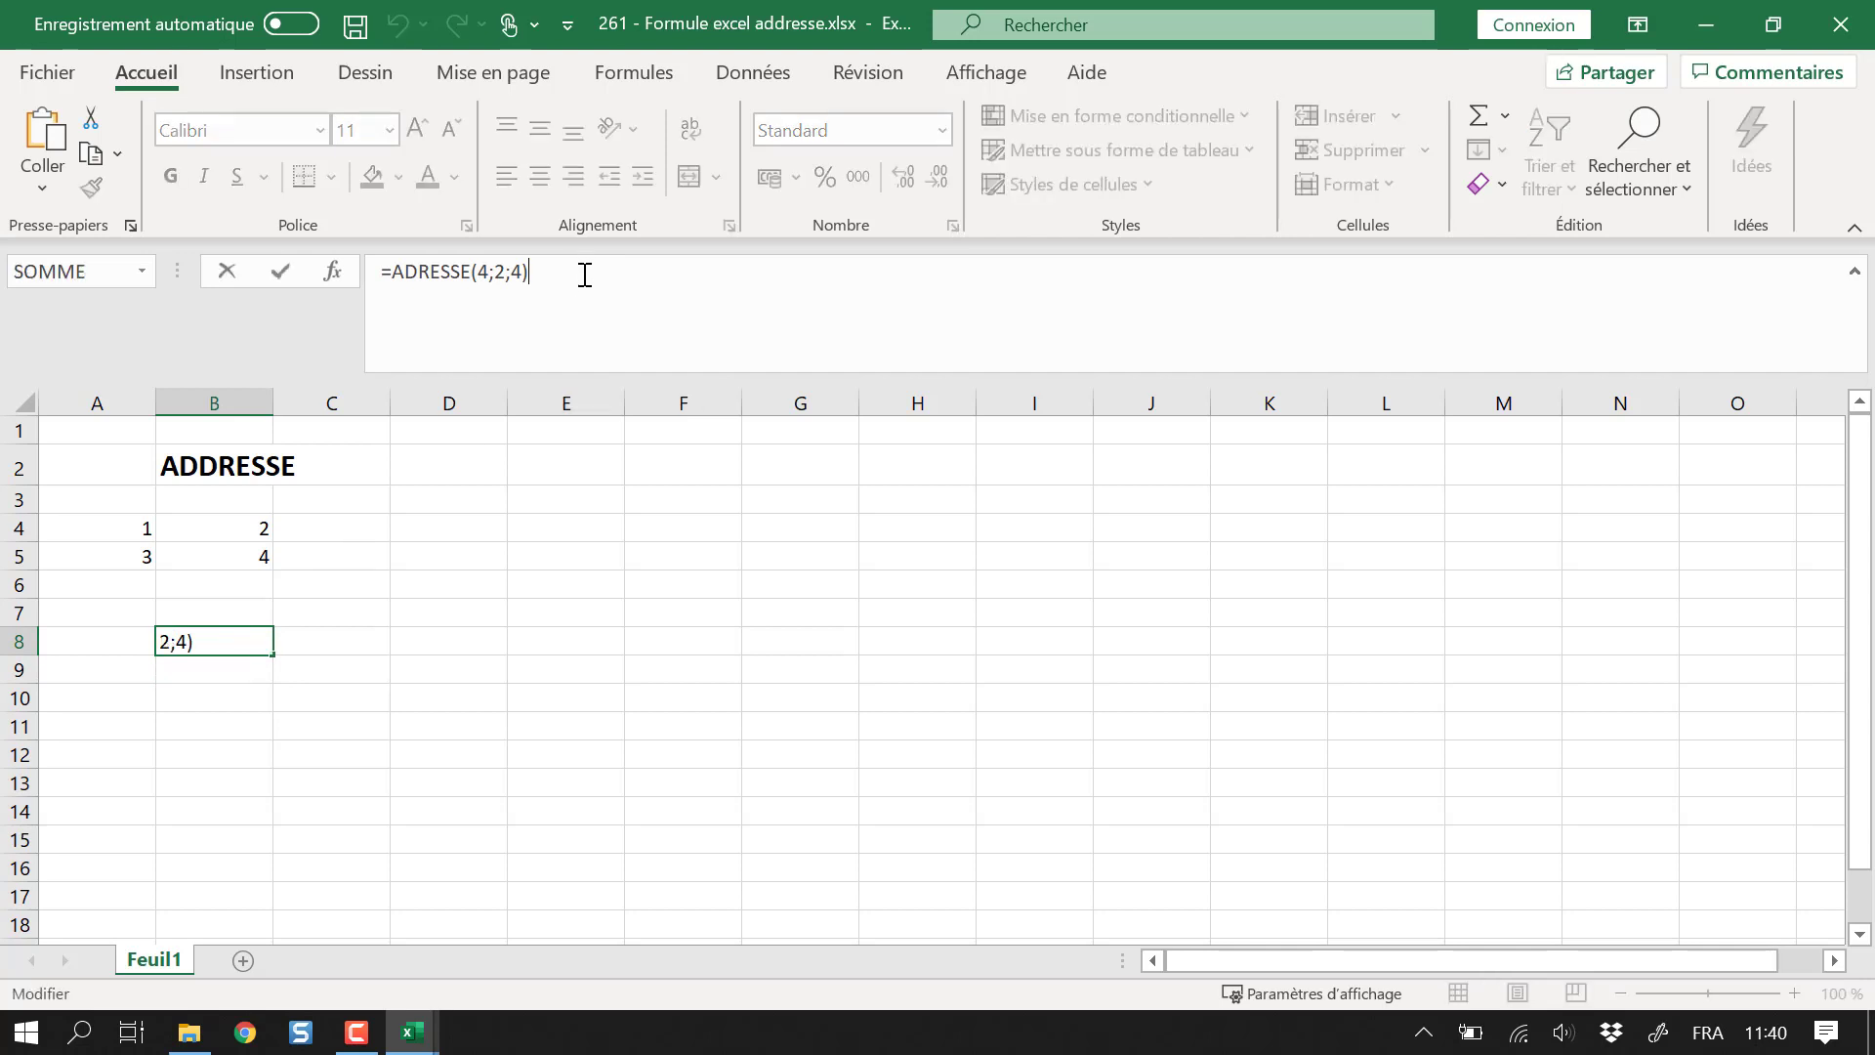
{"action": "type", "text": ";"}
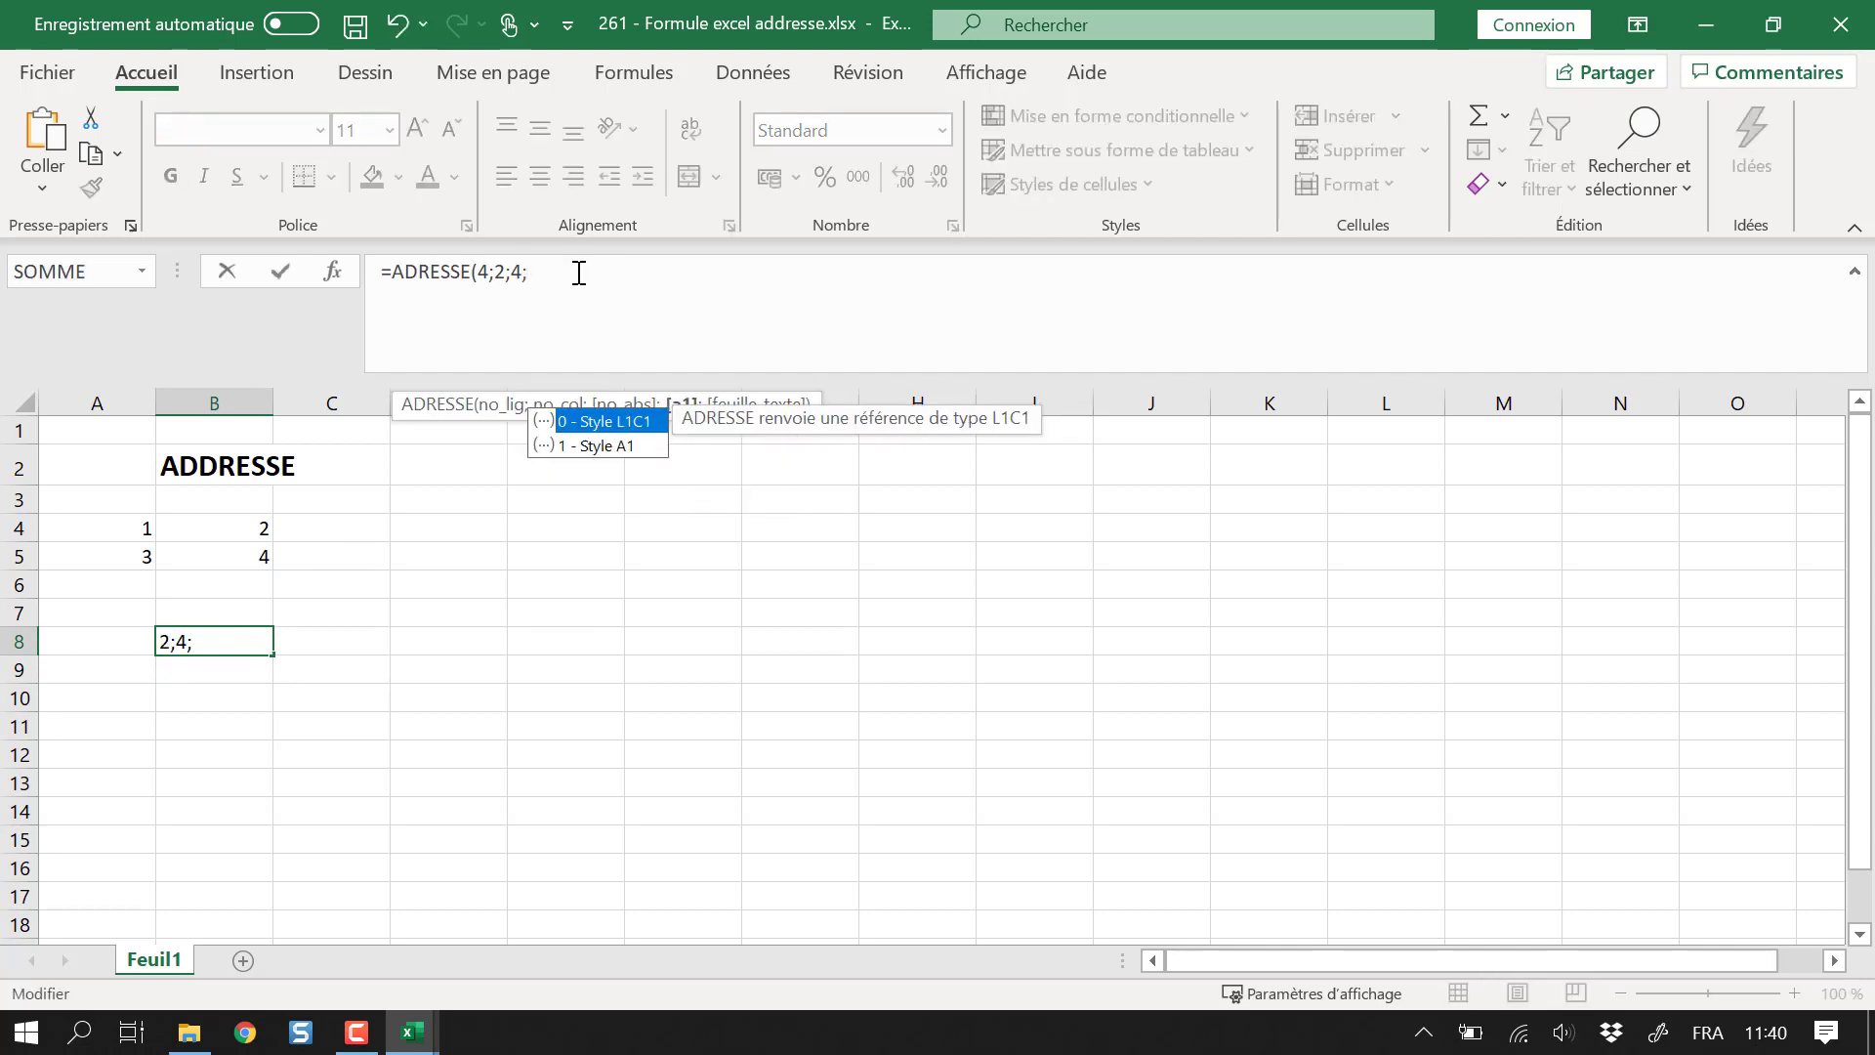
{"action": "key", "text": "Down"}
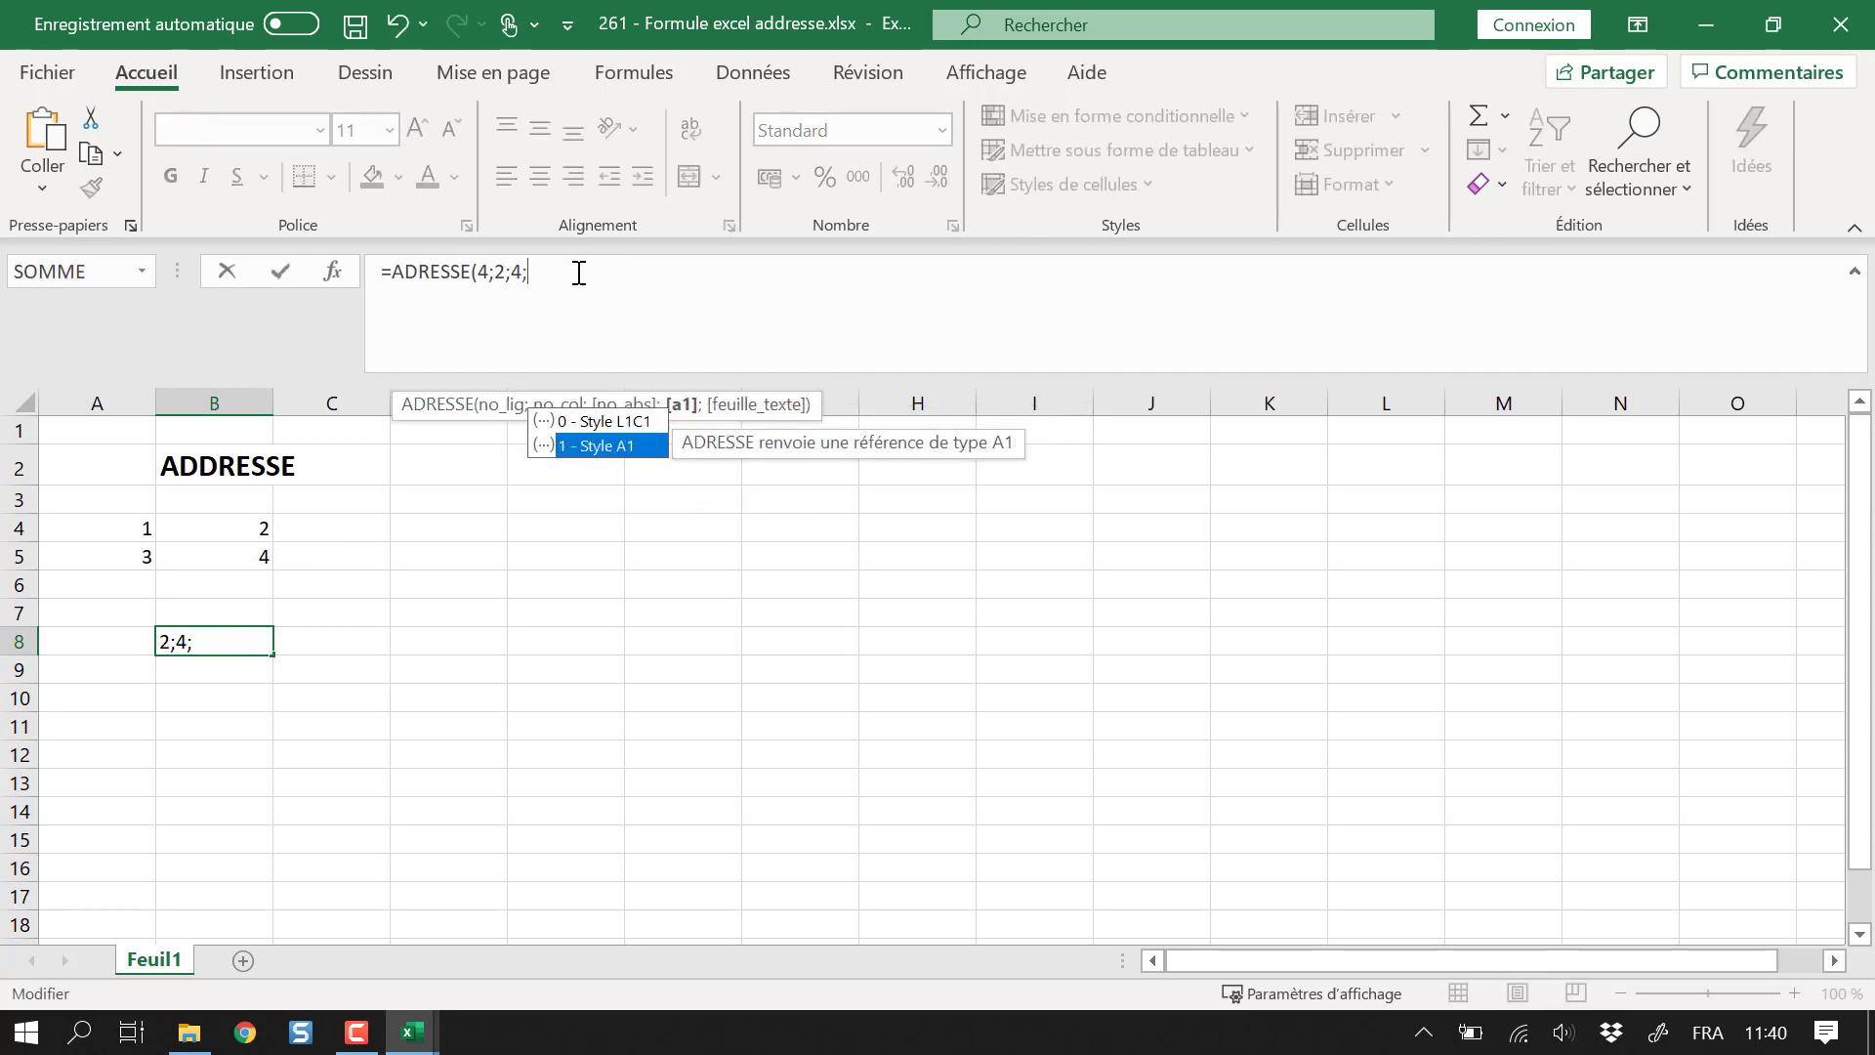
{"action": "key", "text": "Up"}
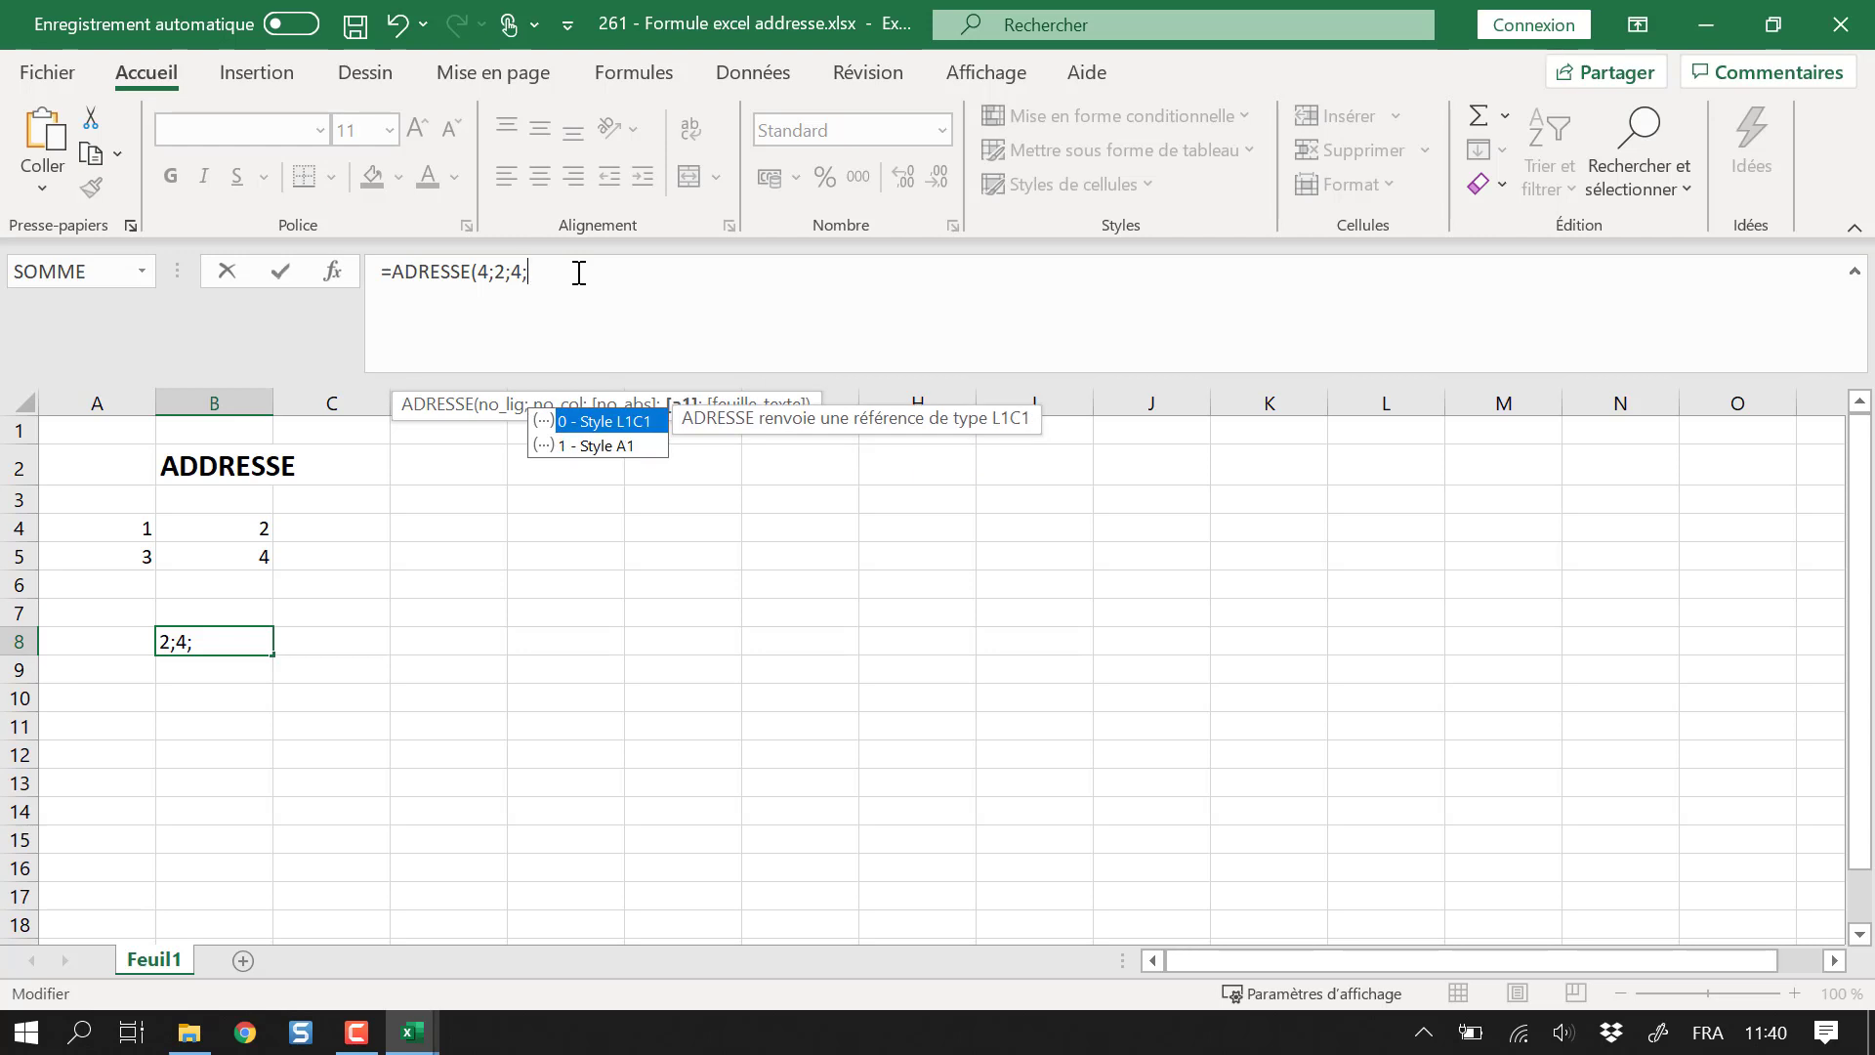
{"action": "key", "text": "BackSpace"}
{"action": "key", "text": "Return"}
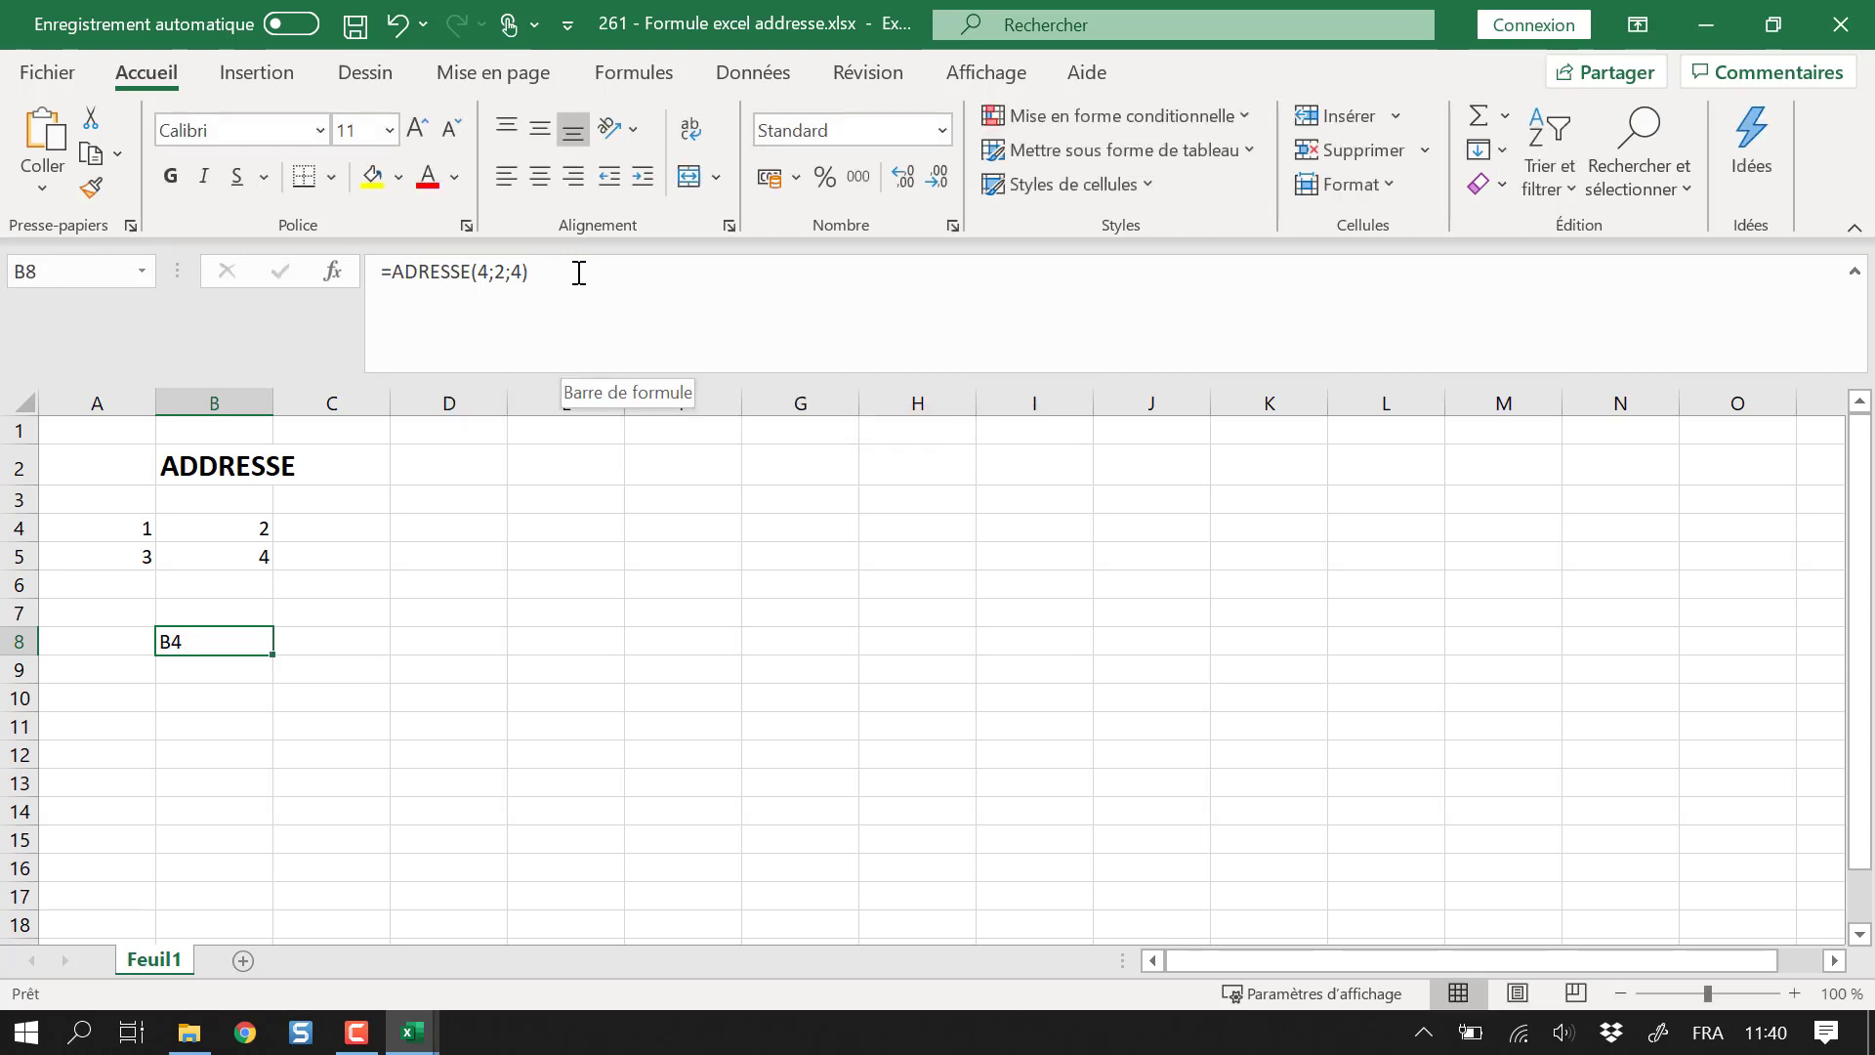
Change the formula in B8 to =ADRESSE(4;2;3;0), using relative row/absolute column and the L1C1 style
{"action": "left_click", "coordinate": [542, 289]}
{"action": "key", "text": "BackSpace"}
{"action": "key", "text": "BackSpace"}
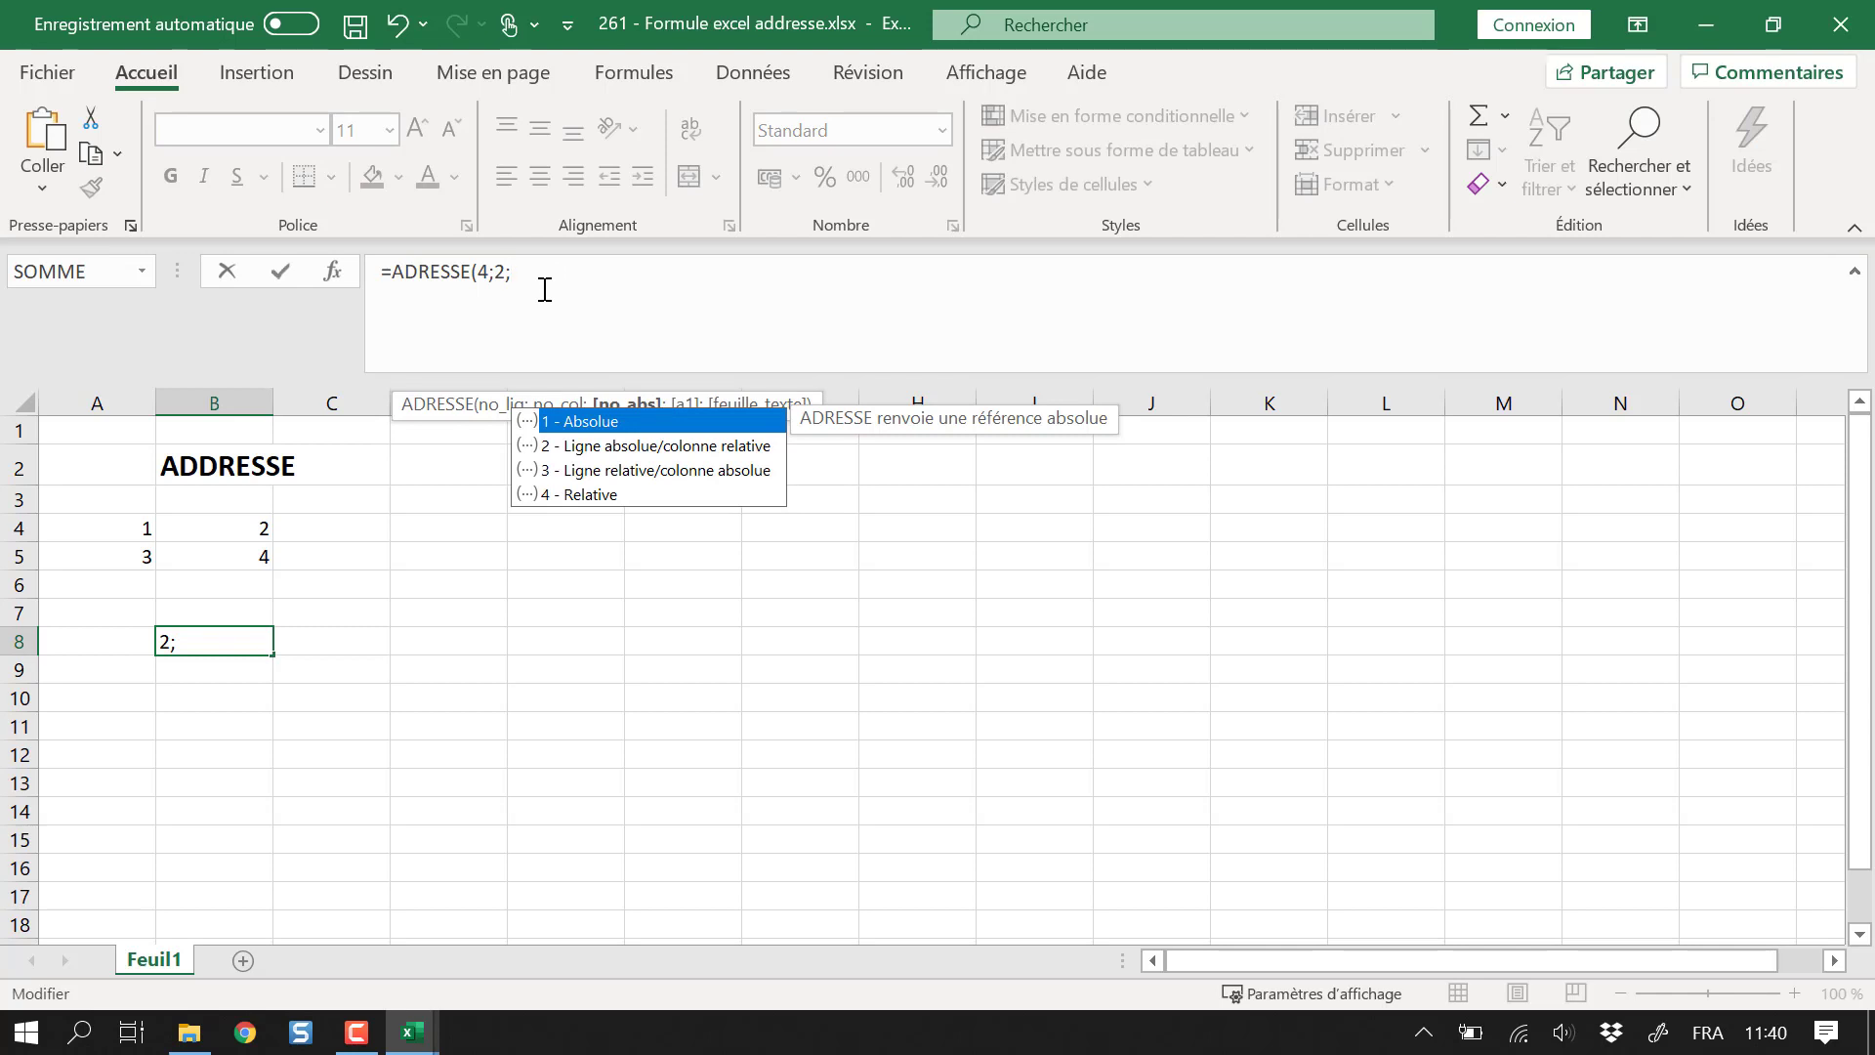
{"action": "type", "text": "3;"}
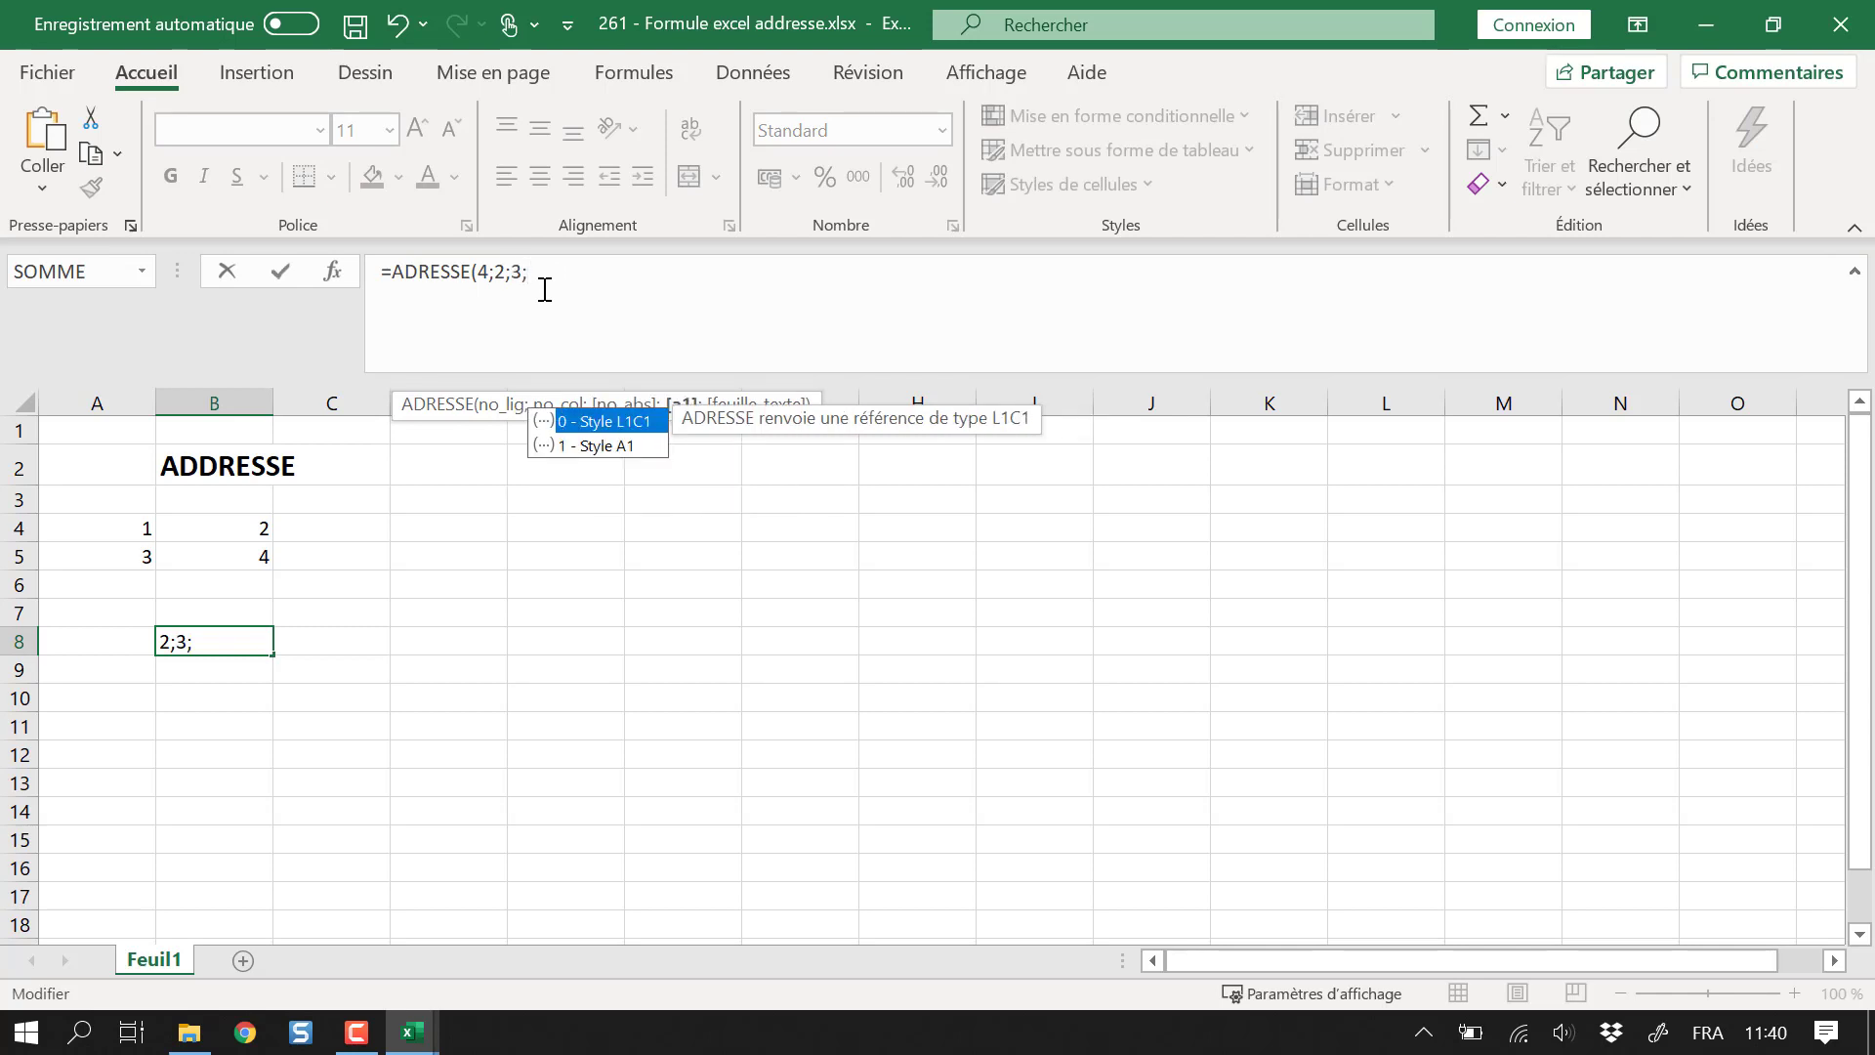
{"action": "key", "text": "Down"}
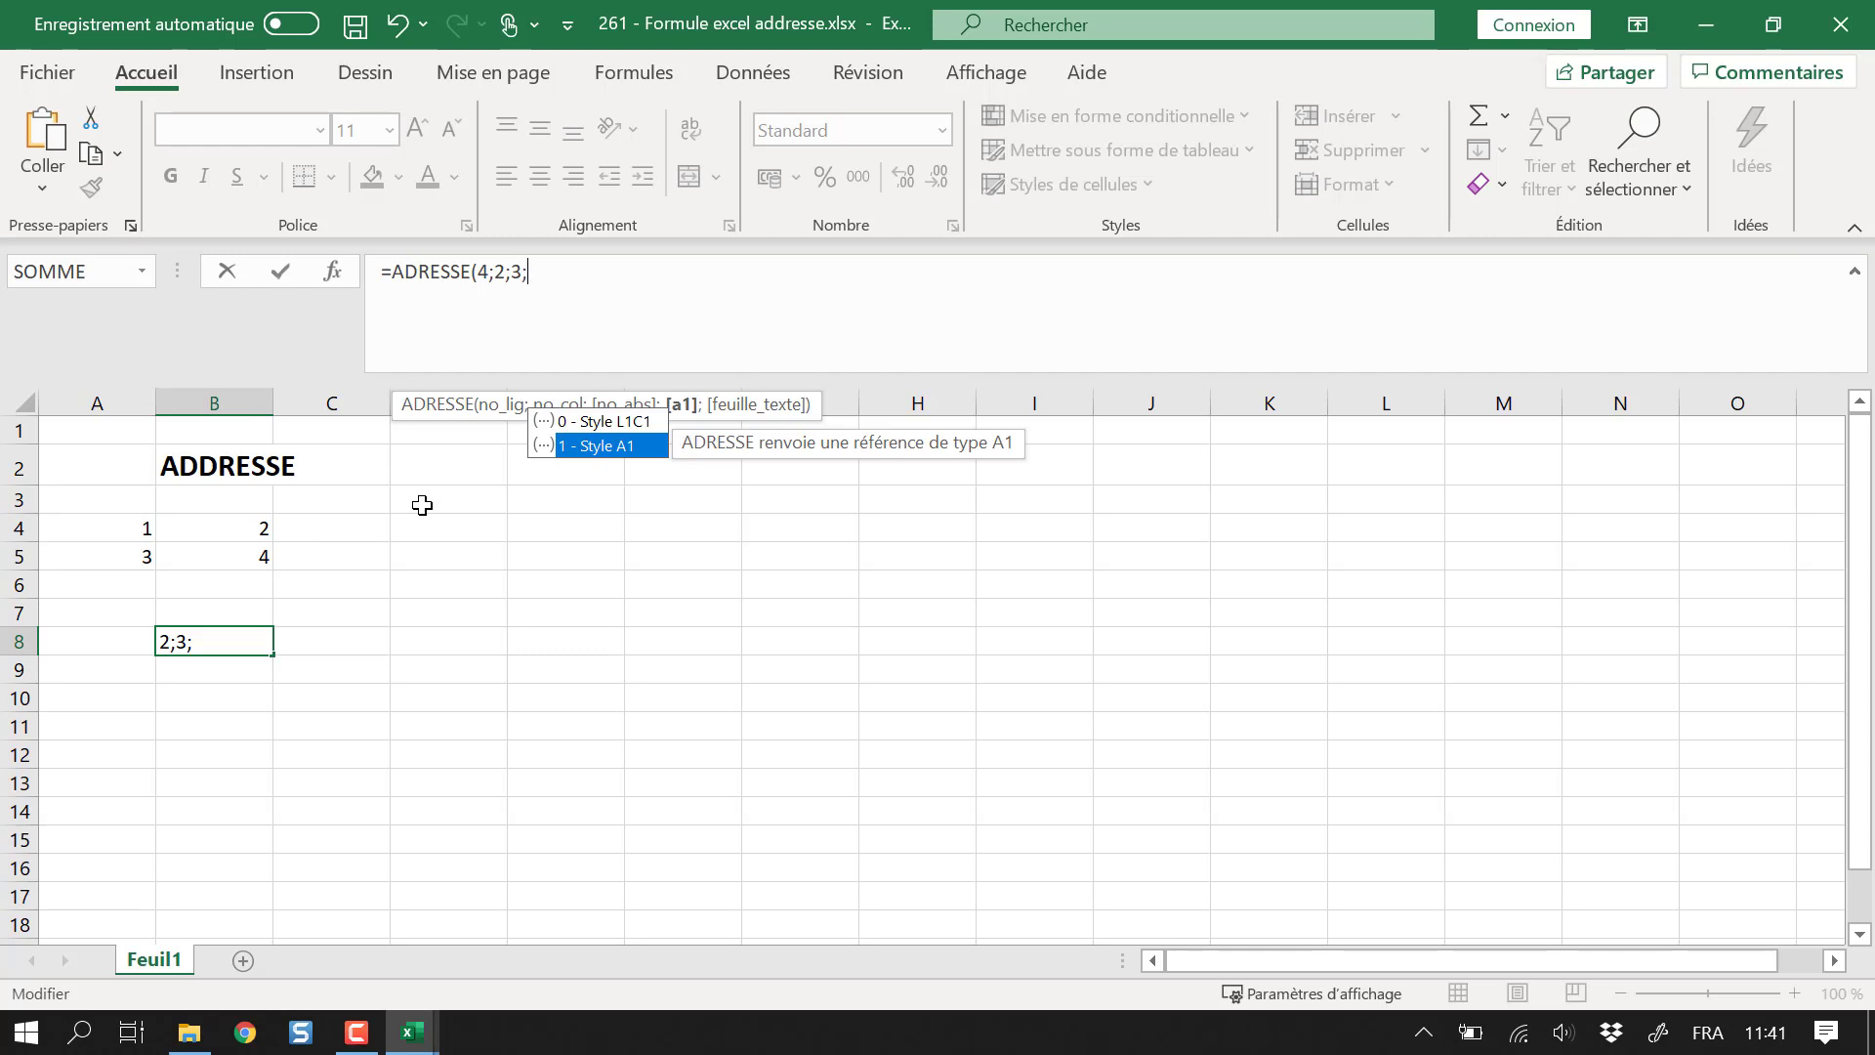
{"action": "key", "text": "Up"}
{"action": "key", "text": "Tab"}
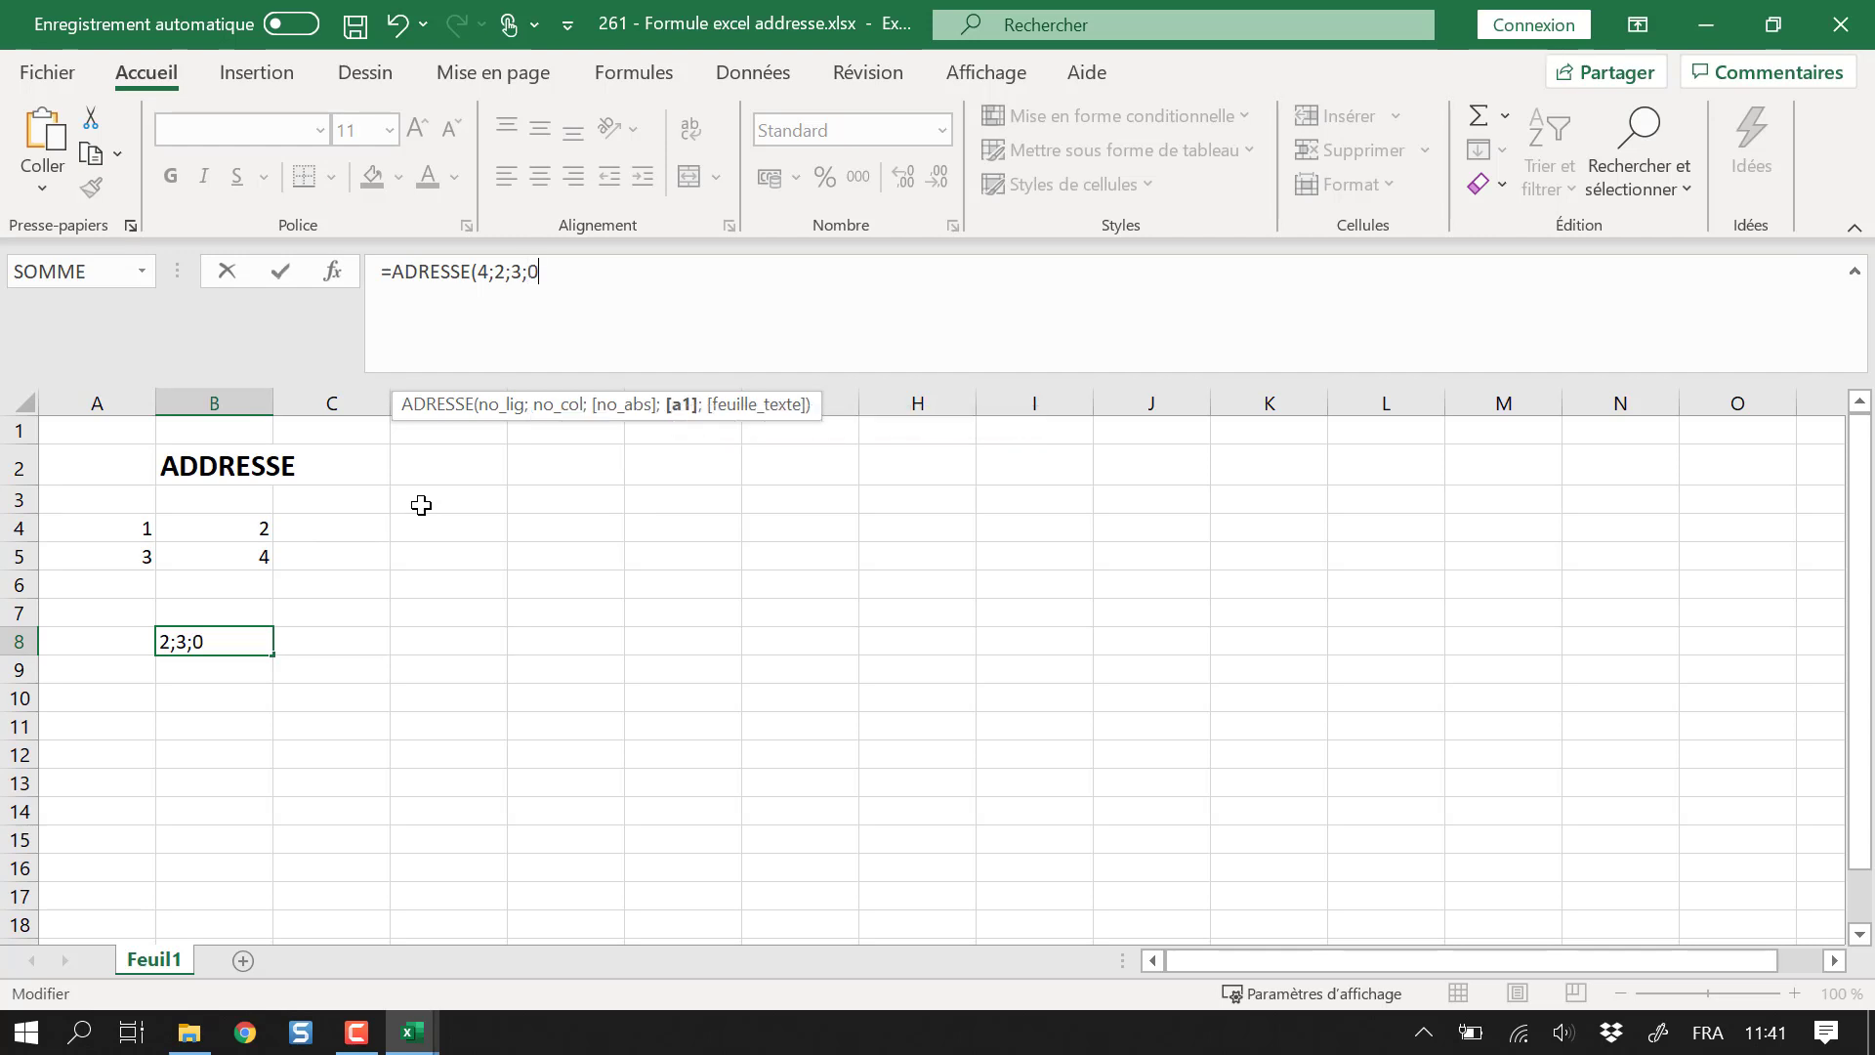
{"action": "type", "text": ")"}
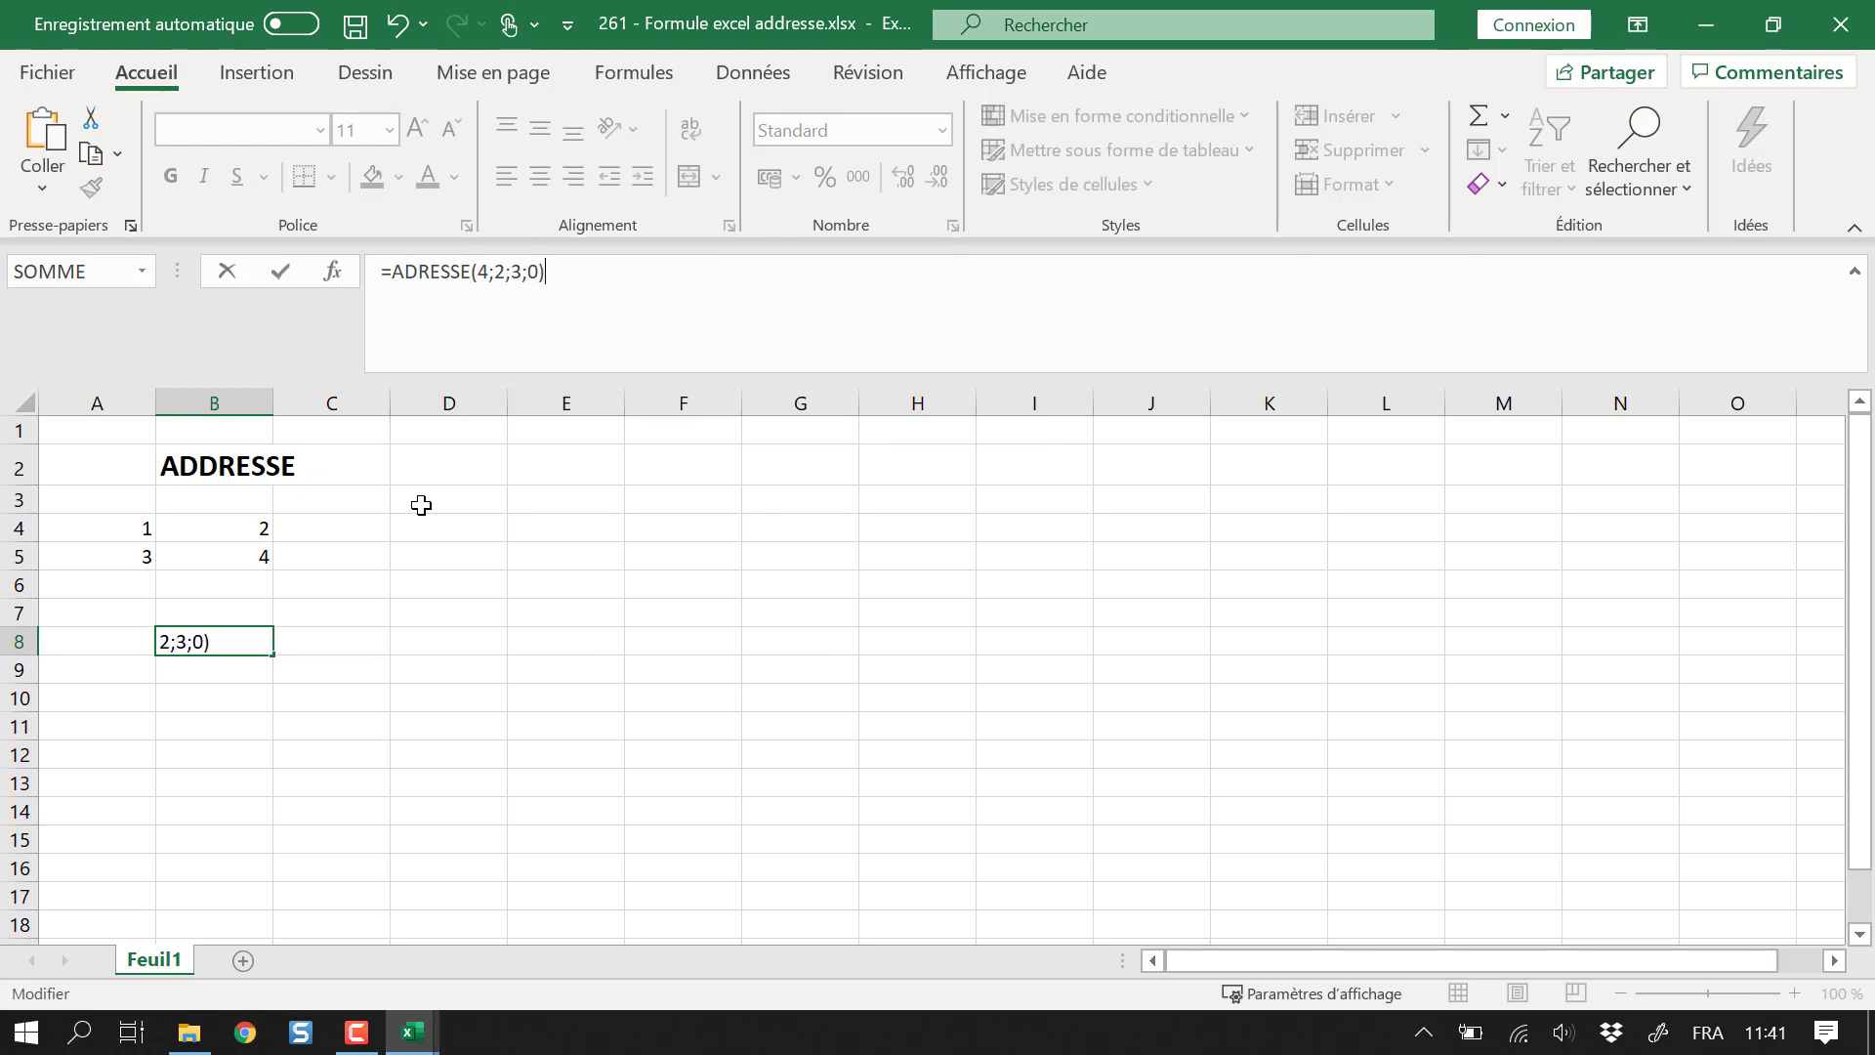
{"action": "key", "text": "Return"}
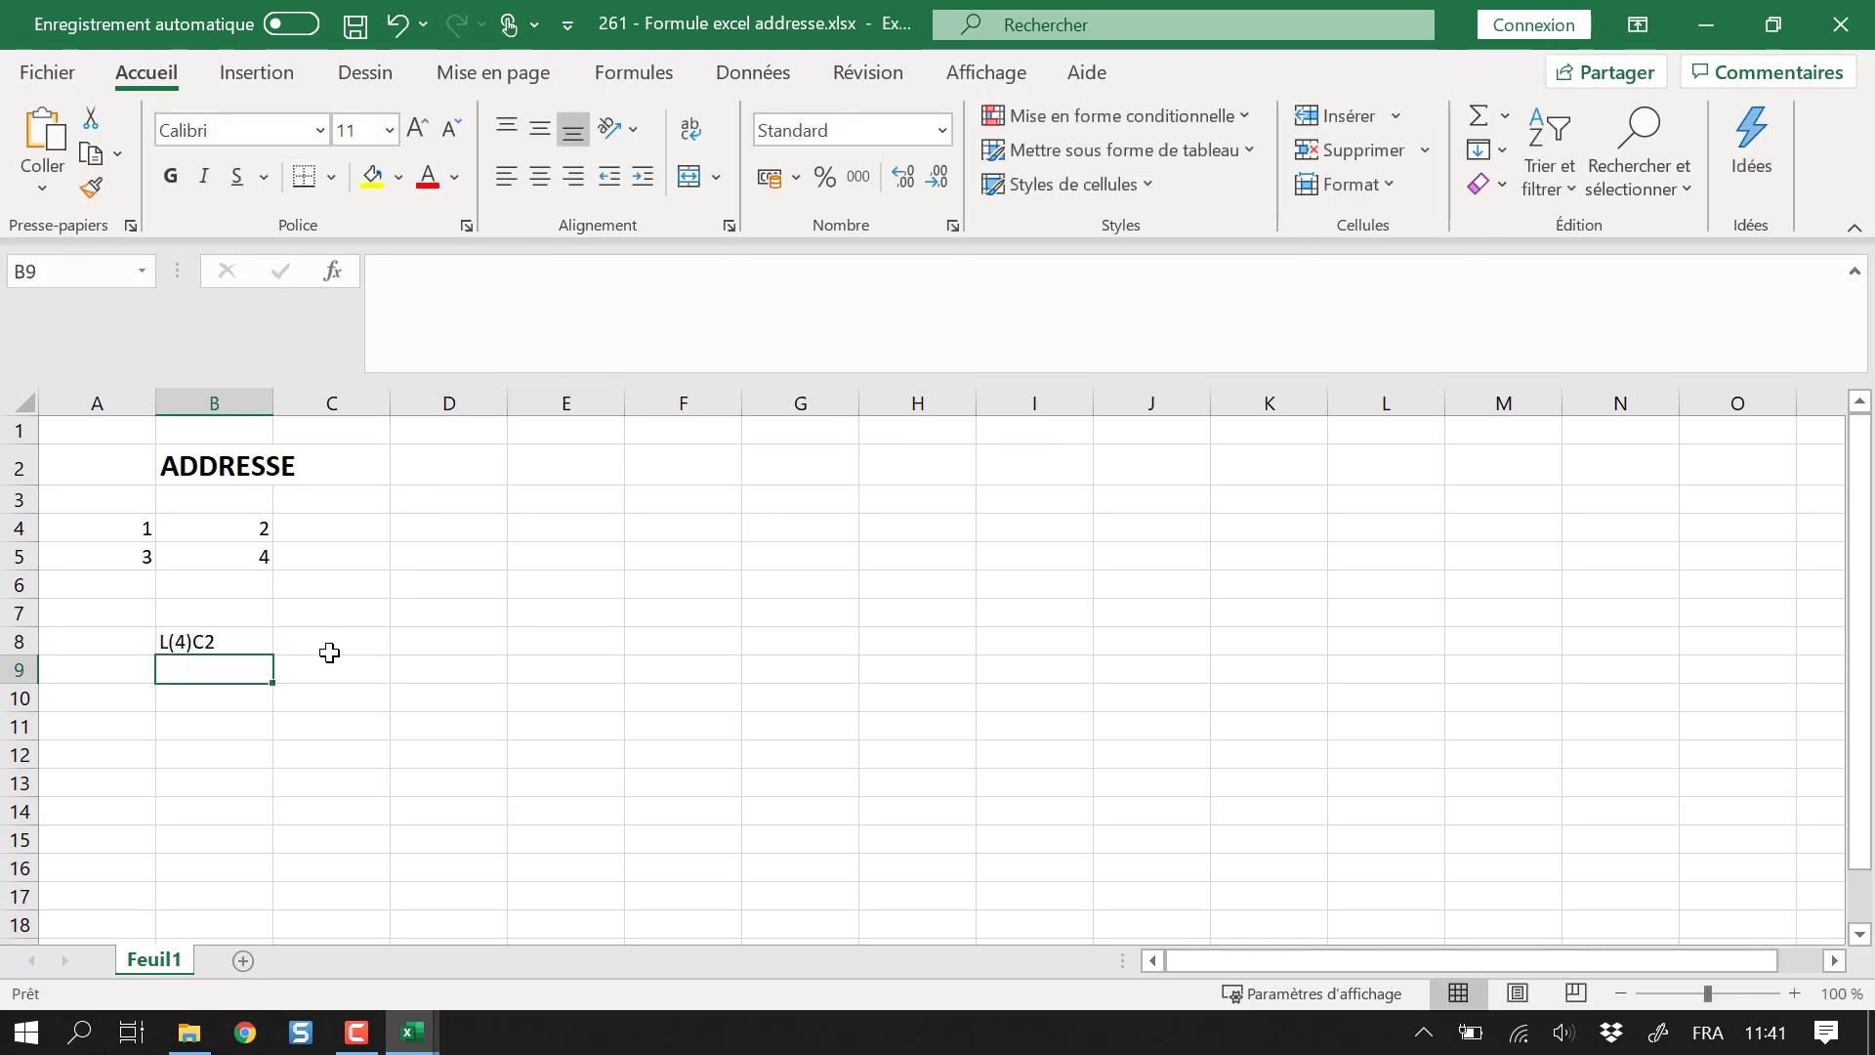
Add the sheet name "Feuil1" as the last argument of the ADRESSE formula in B8
{"action": "left_click", "coordinate": [195, 640]}
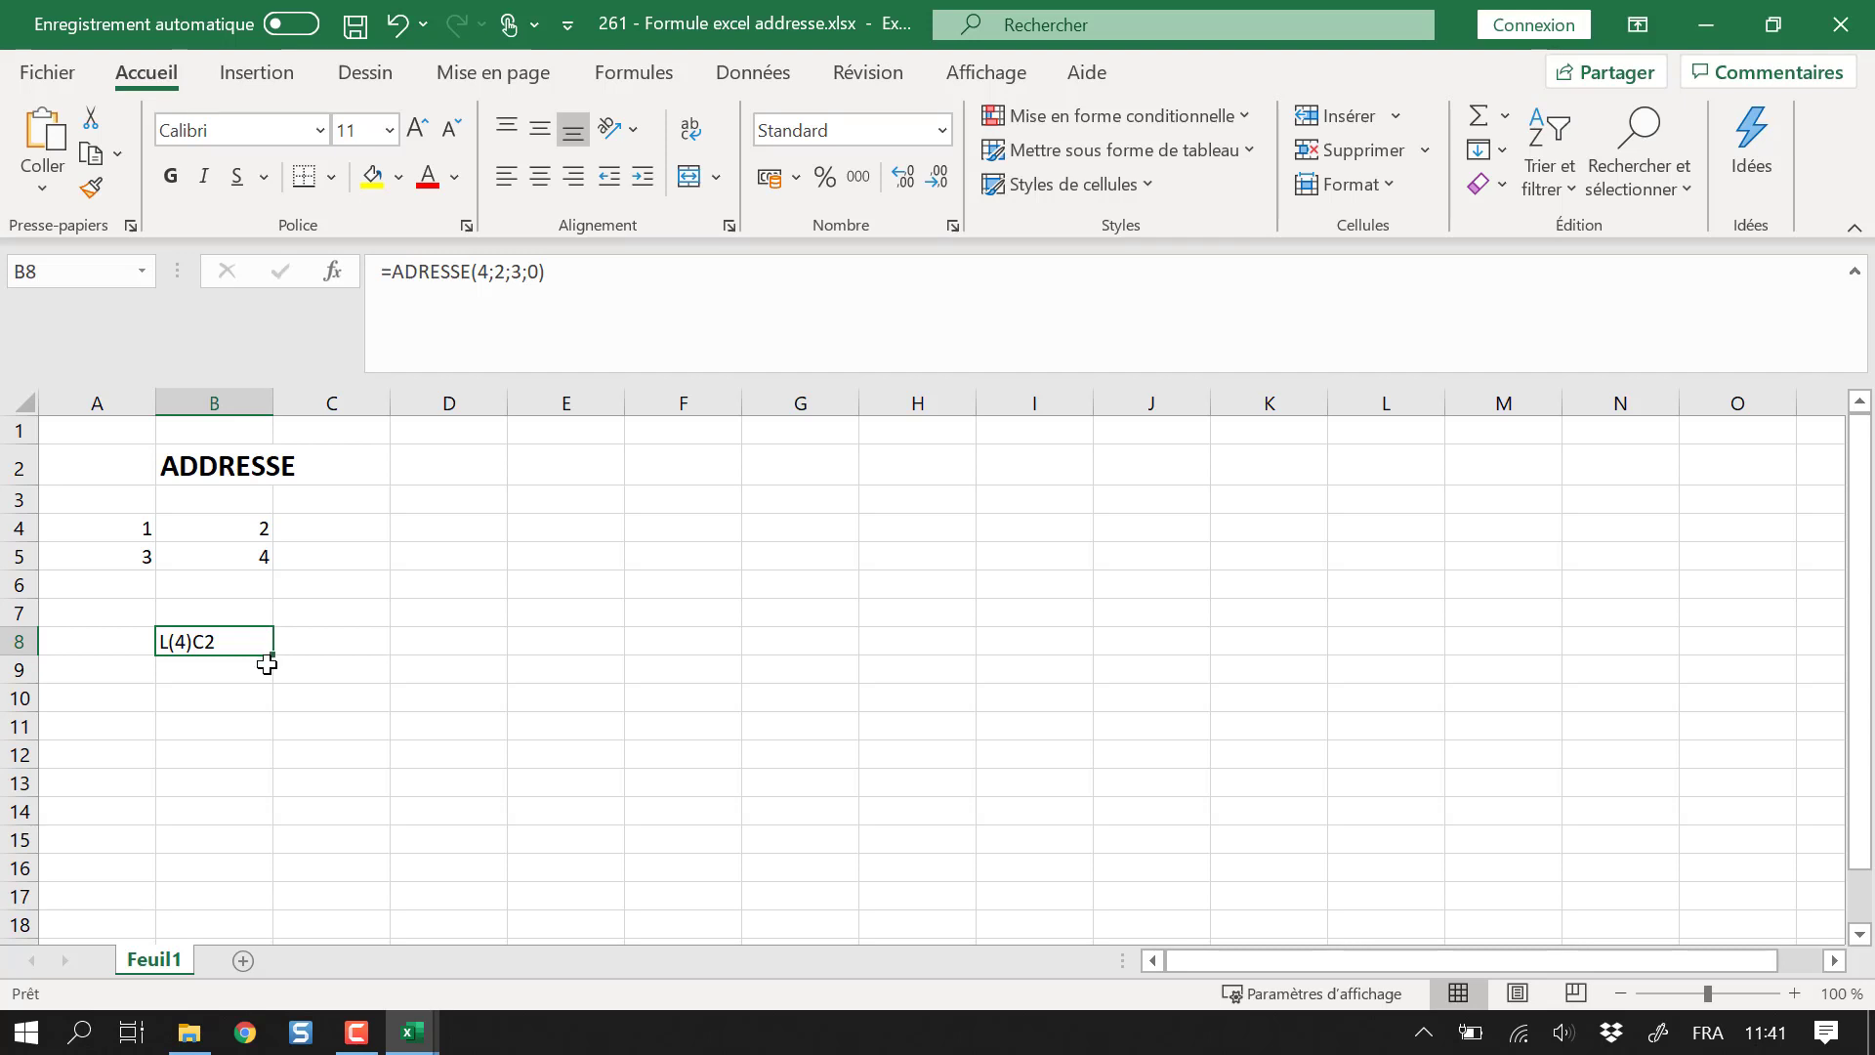
{"action": "left_click", "coordinate": [625, 269]}
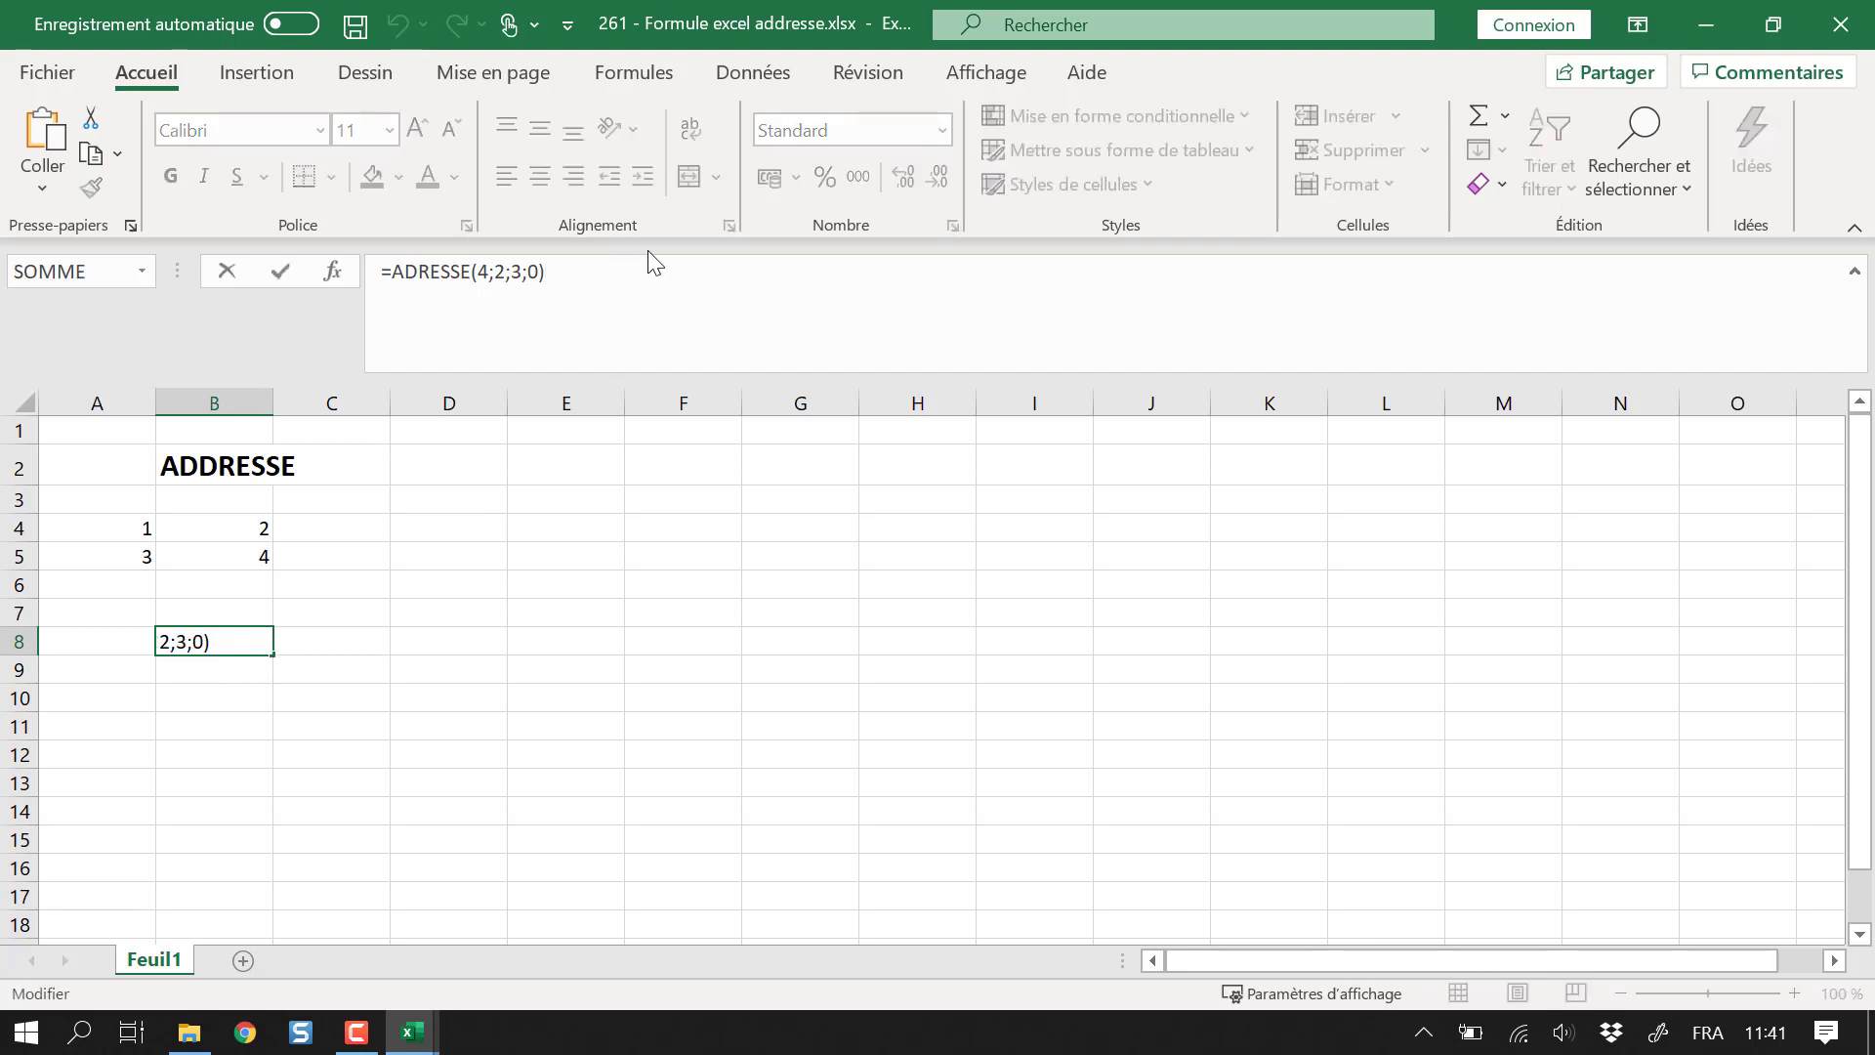
{"action": "key", "text": "BackSpace"}
{"action": "type", "text": ";"}
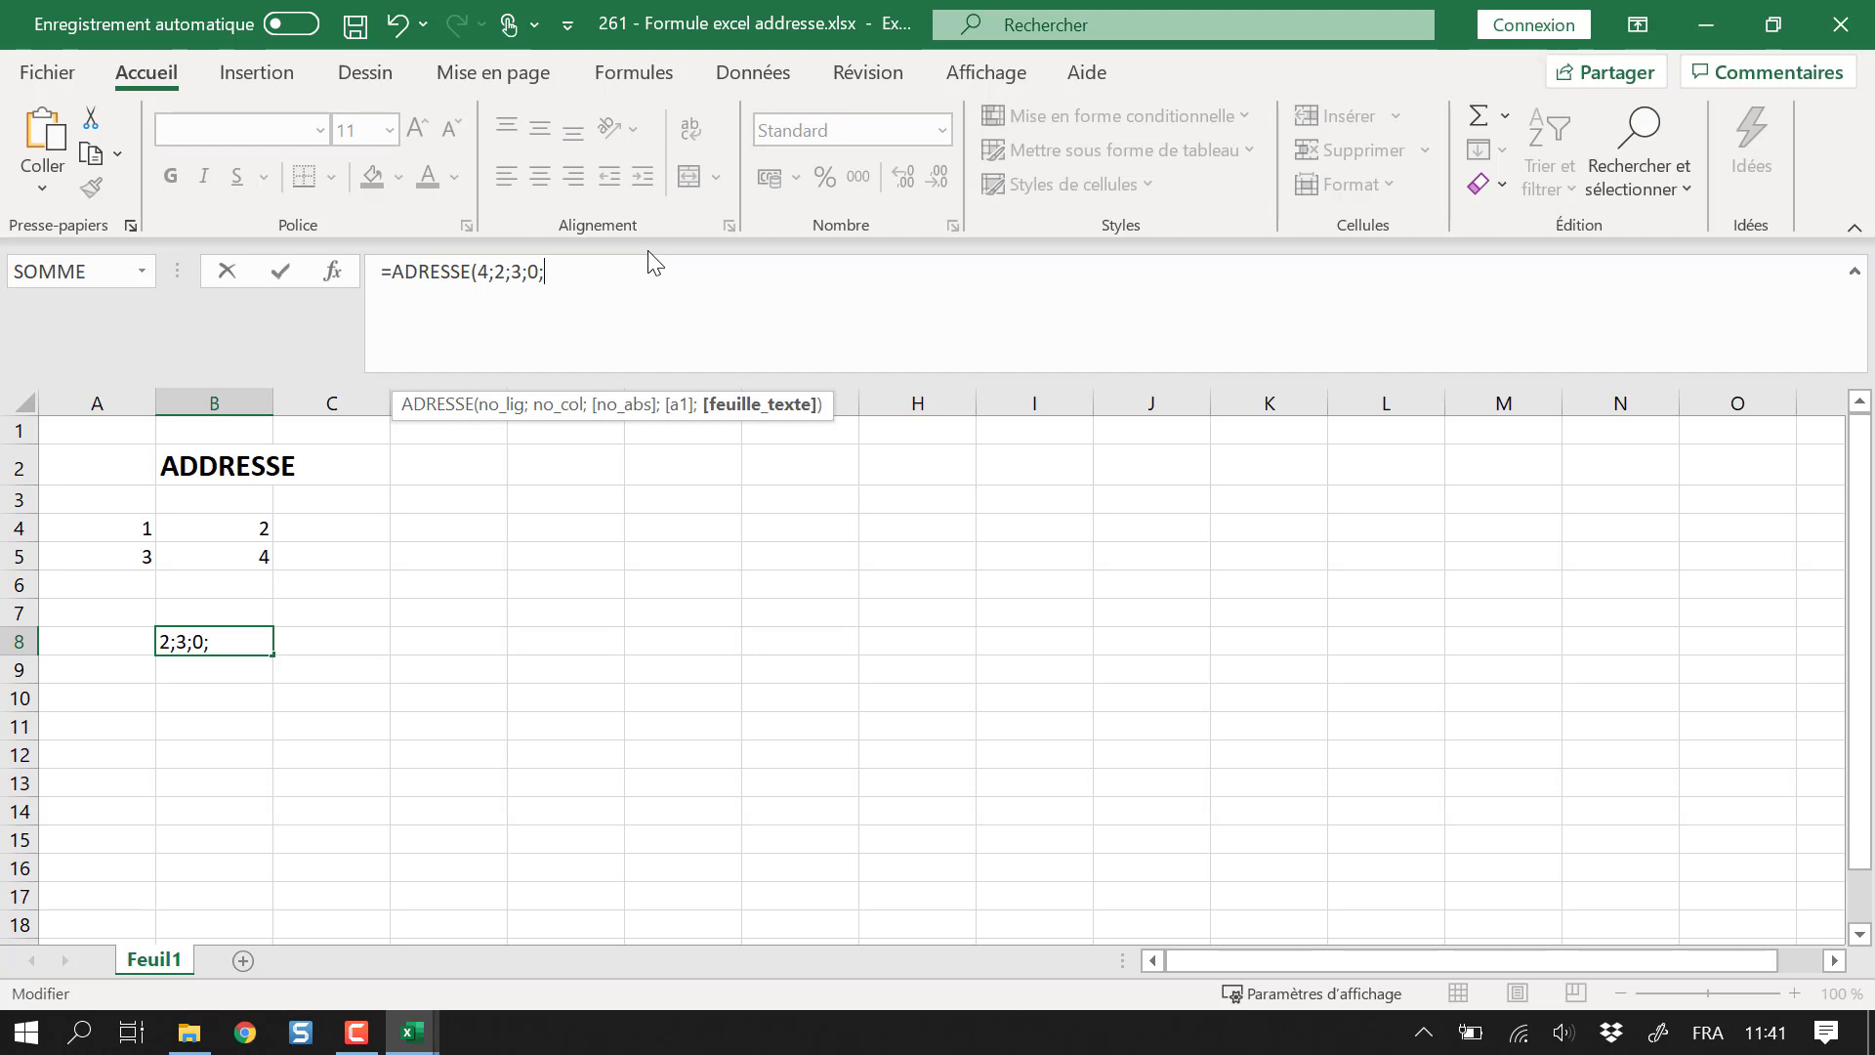
{"action": "type", "text": "\"Fuil"}
{"action": "key", "text": "BackSpace"}
{"action": "key", "text": "BackSpace"}
{"action": "key", "text": "BackSpace"}
{"action": "type", "text": "euil1\")"}
{"action": "key", "text": "Return"}
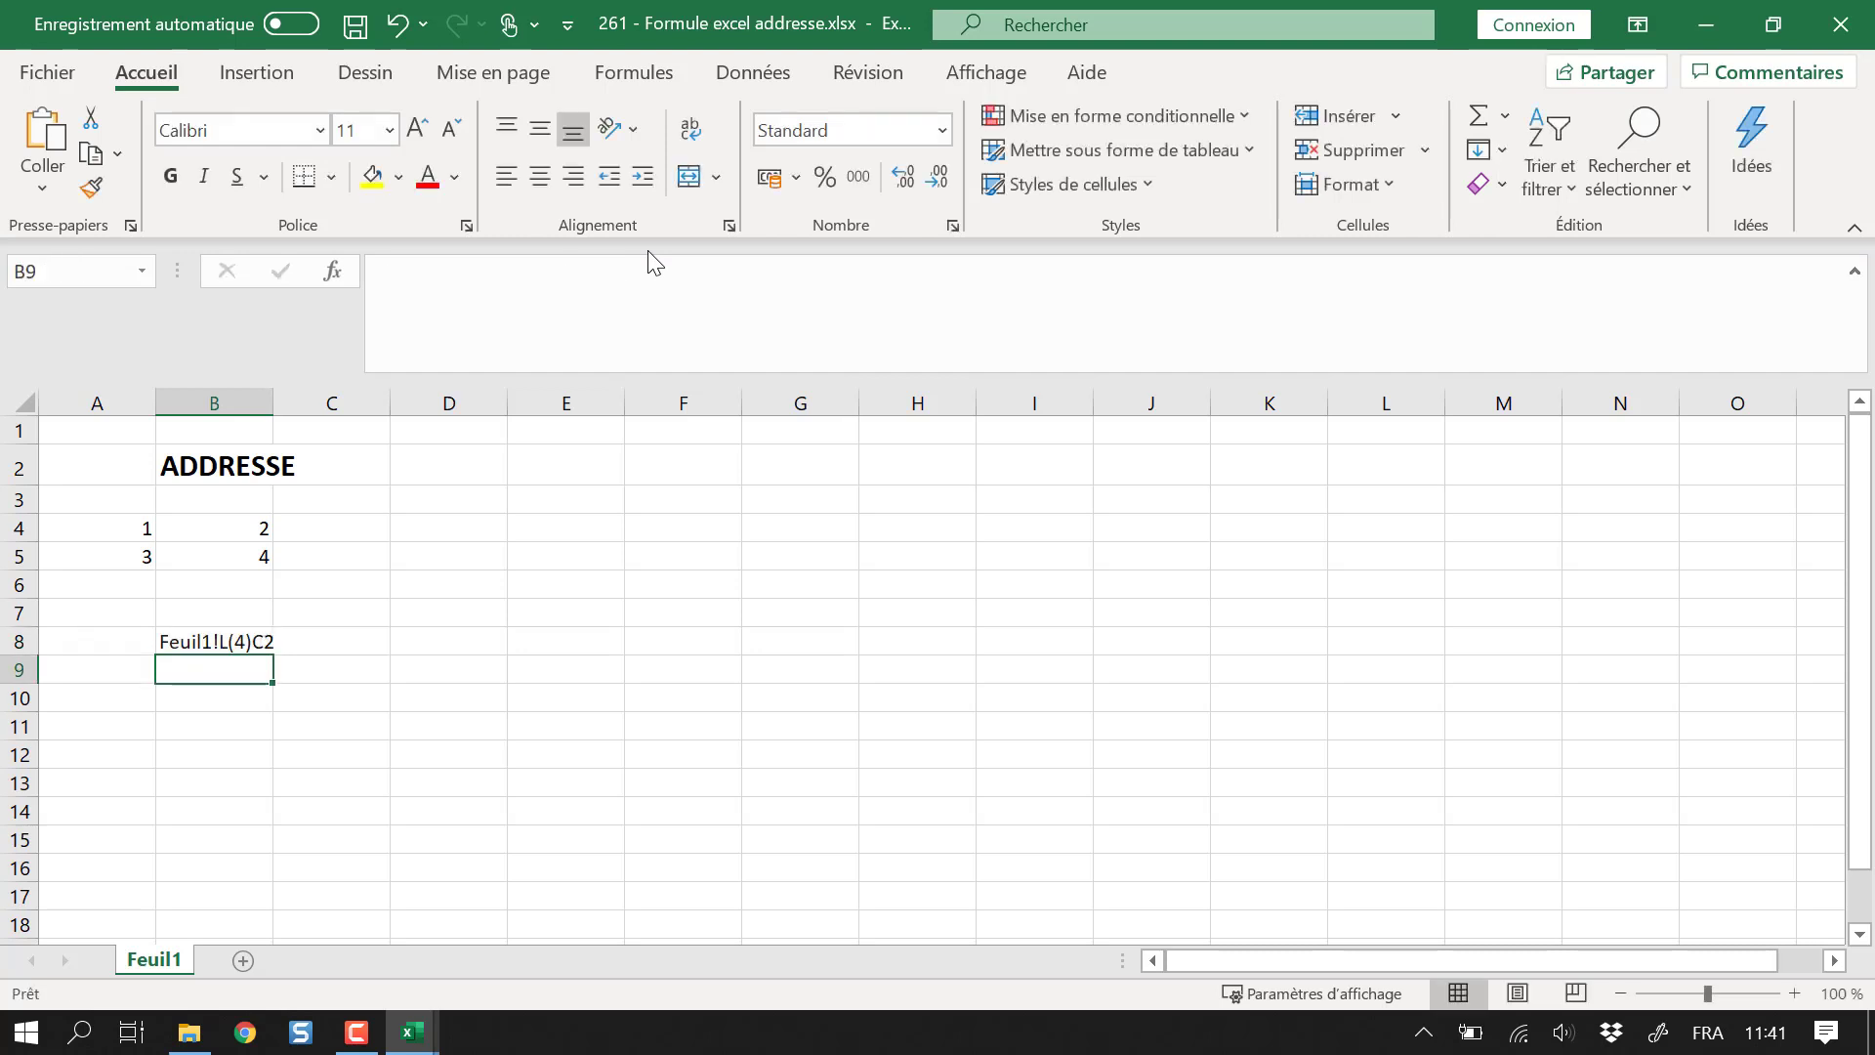
Autofit the width of column B and set the a1 argument of the formula in B8 to 1 (Style A1)
{"action": "left_click", "coordinate": [235, 642]}
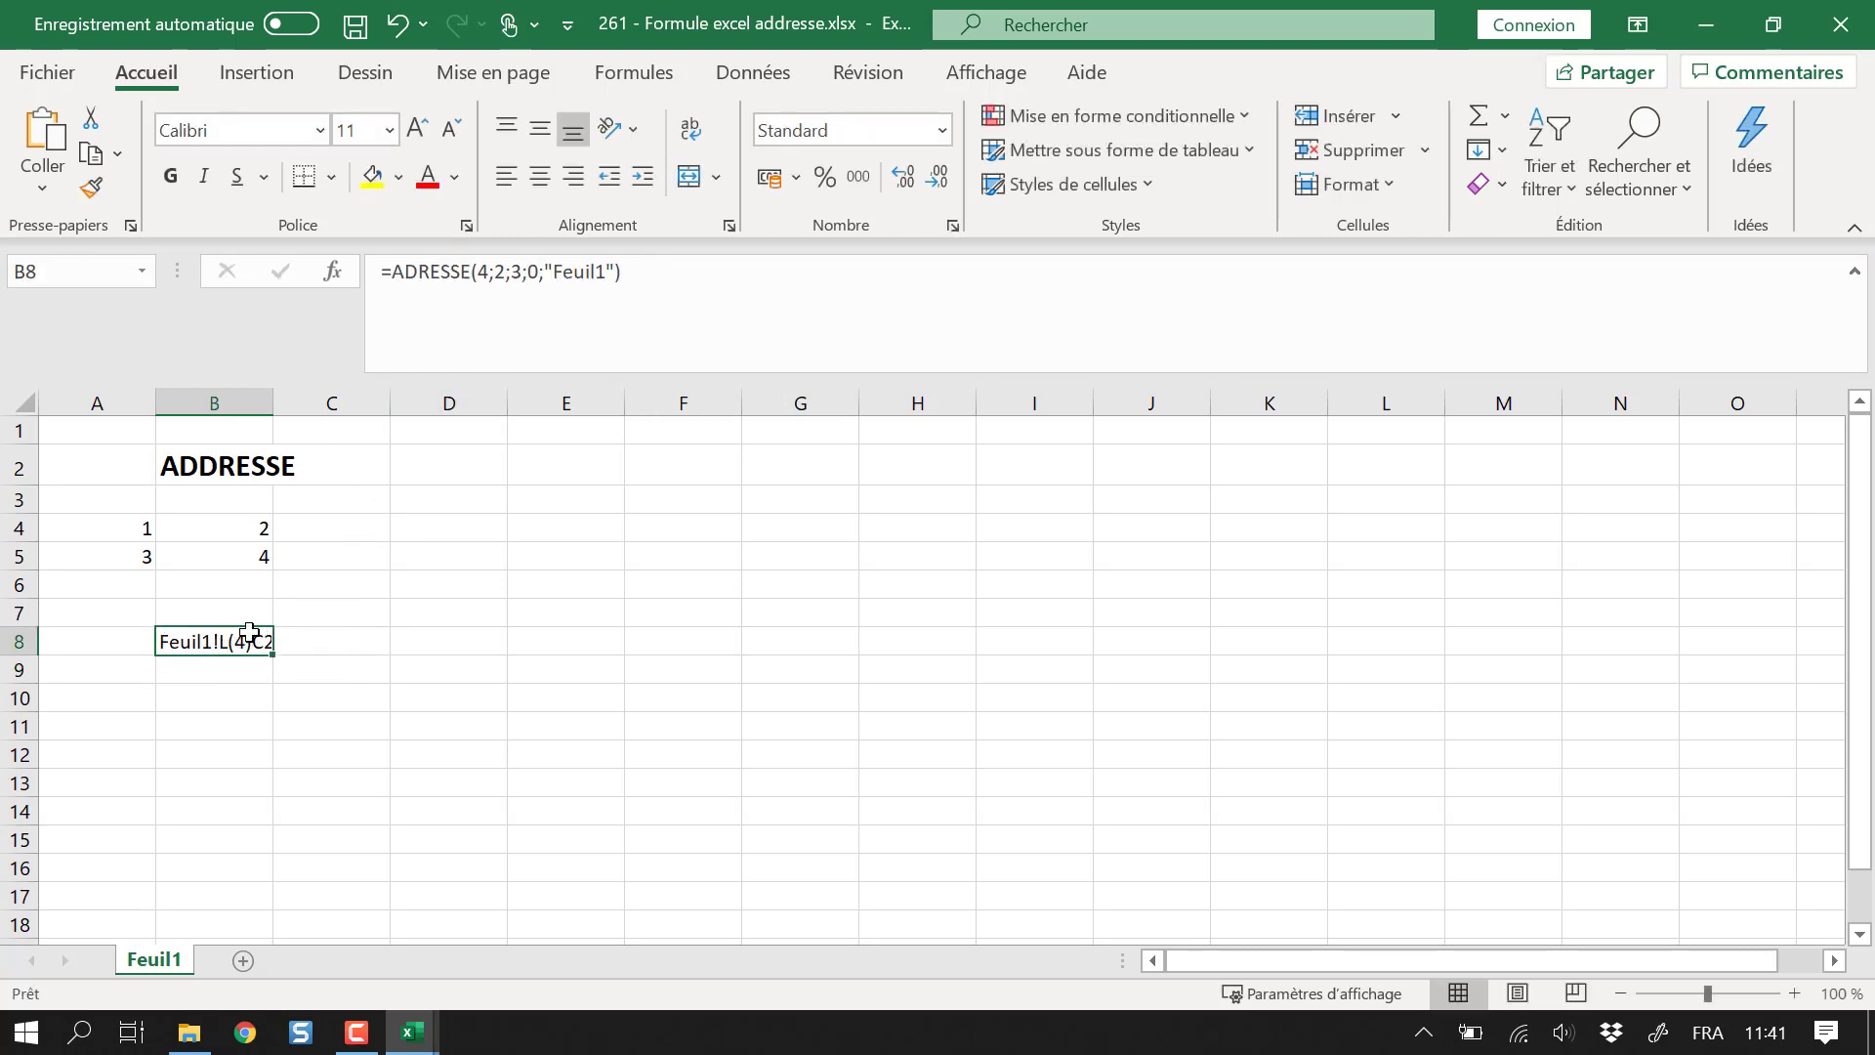
{"action": "double_click", "coordinate": [274, 403]}
{"action": "left_click", "coordinate": [535, 271]}
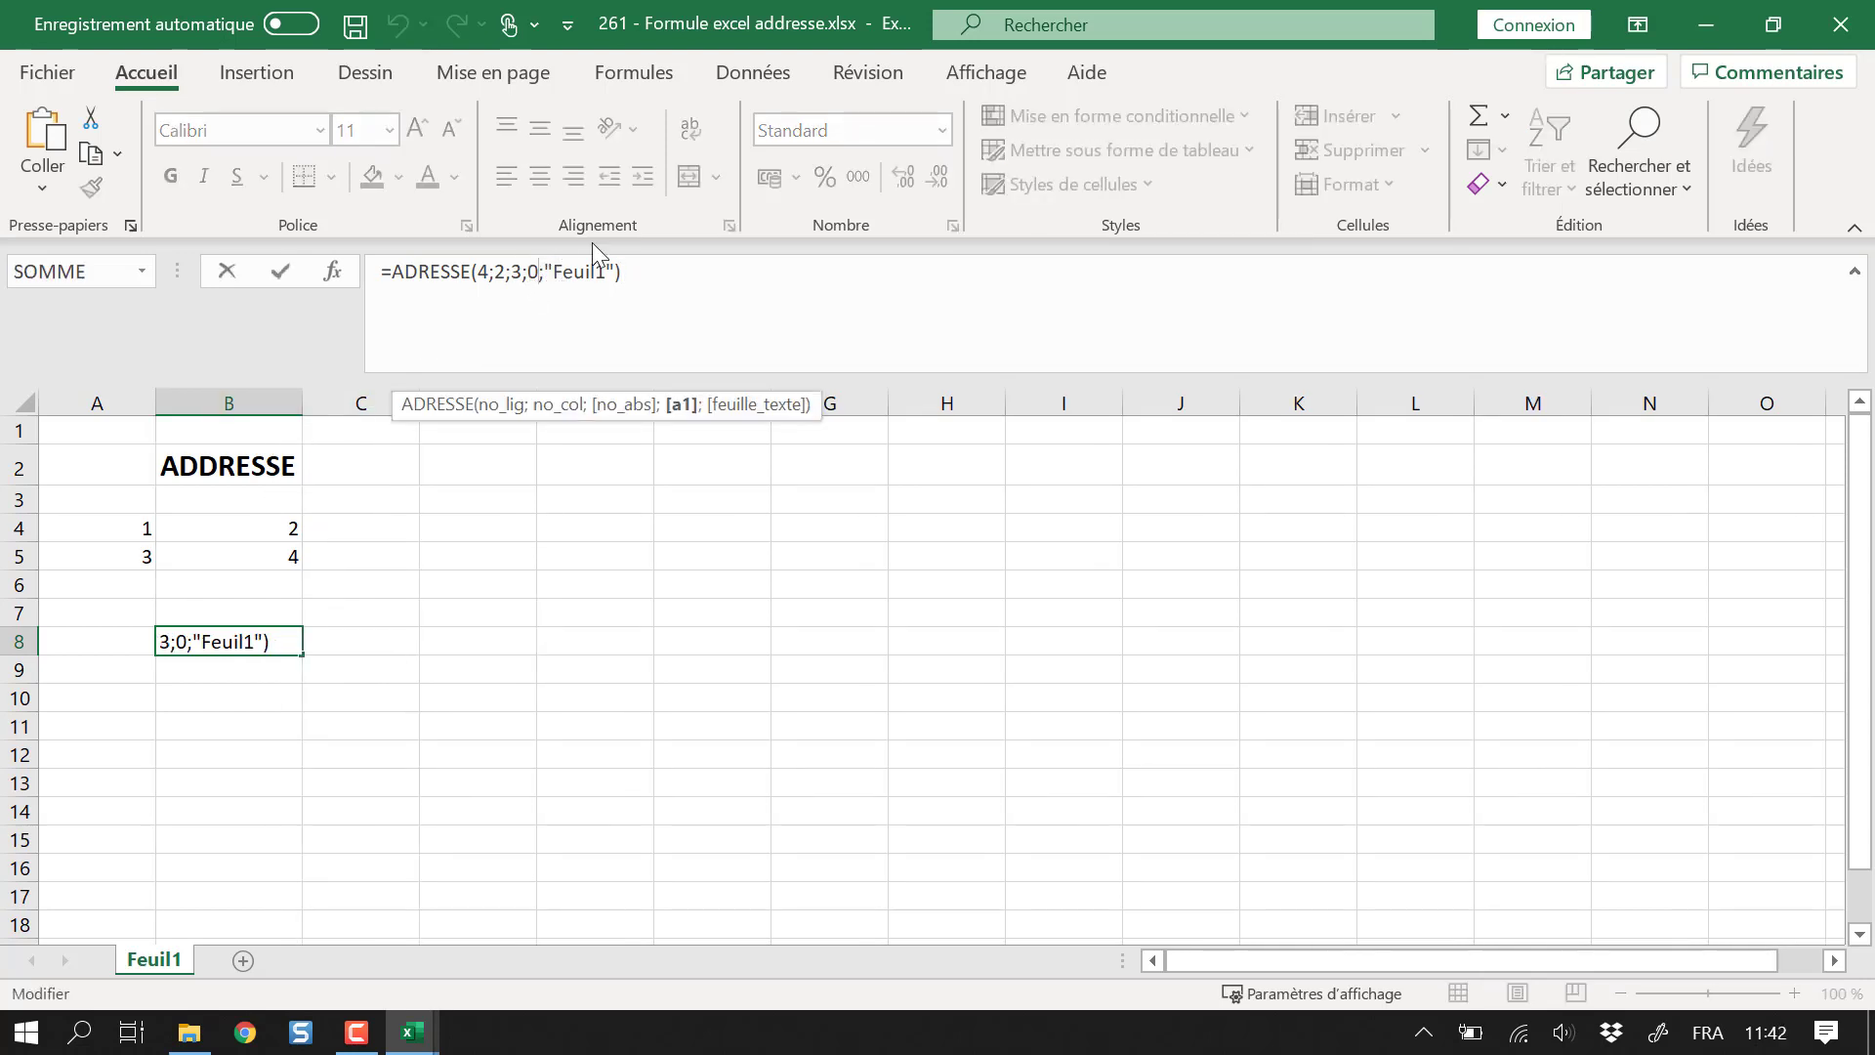
{"action": "key", "text": "BackSpace"}
{"action": "type", "text": "1"}
{"action": "key", "text": "Return"}
{"action": "key", "text": "Up"}
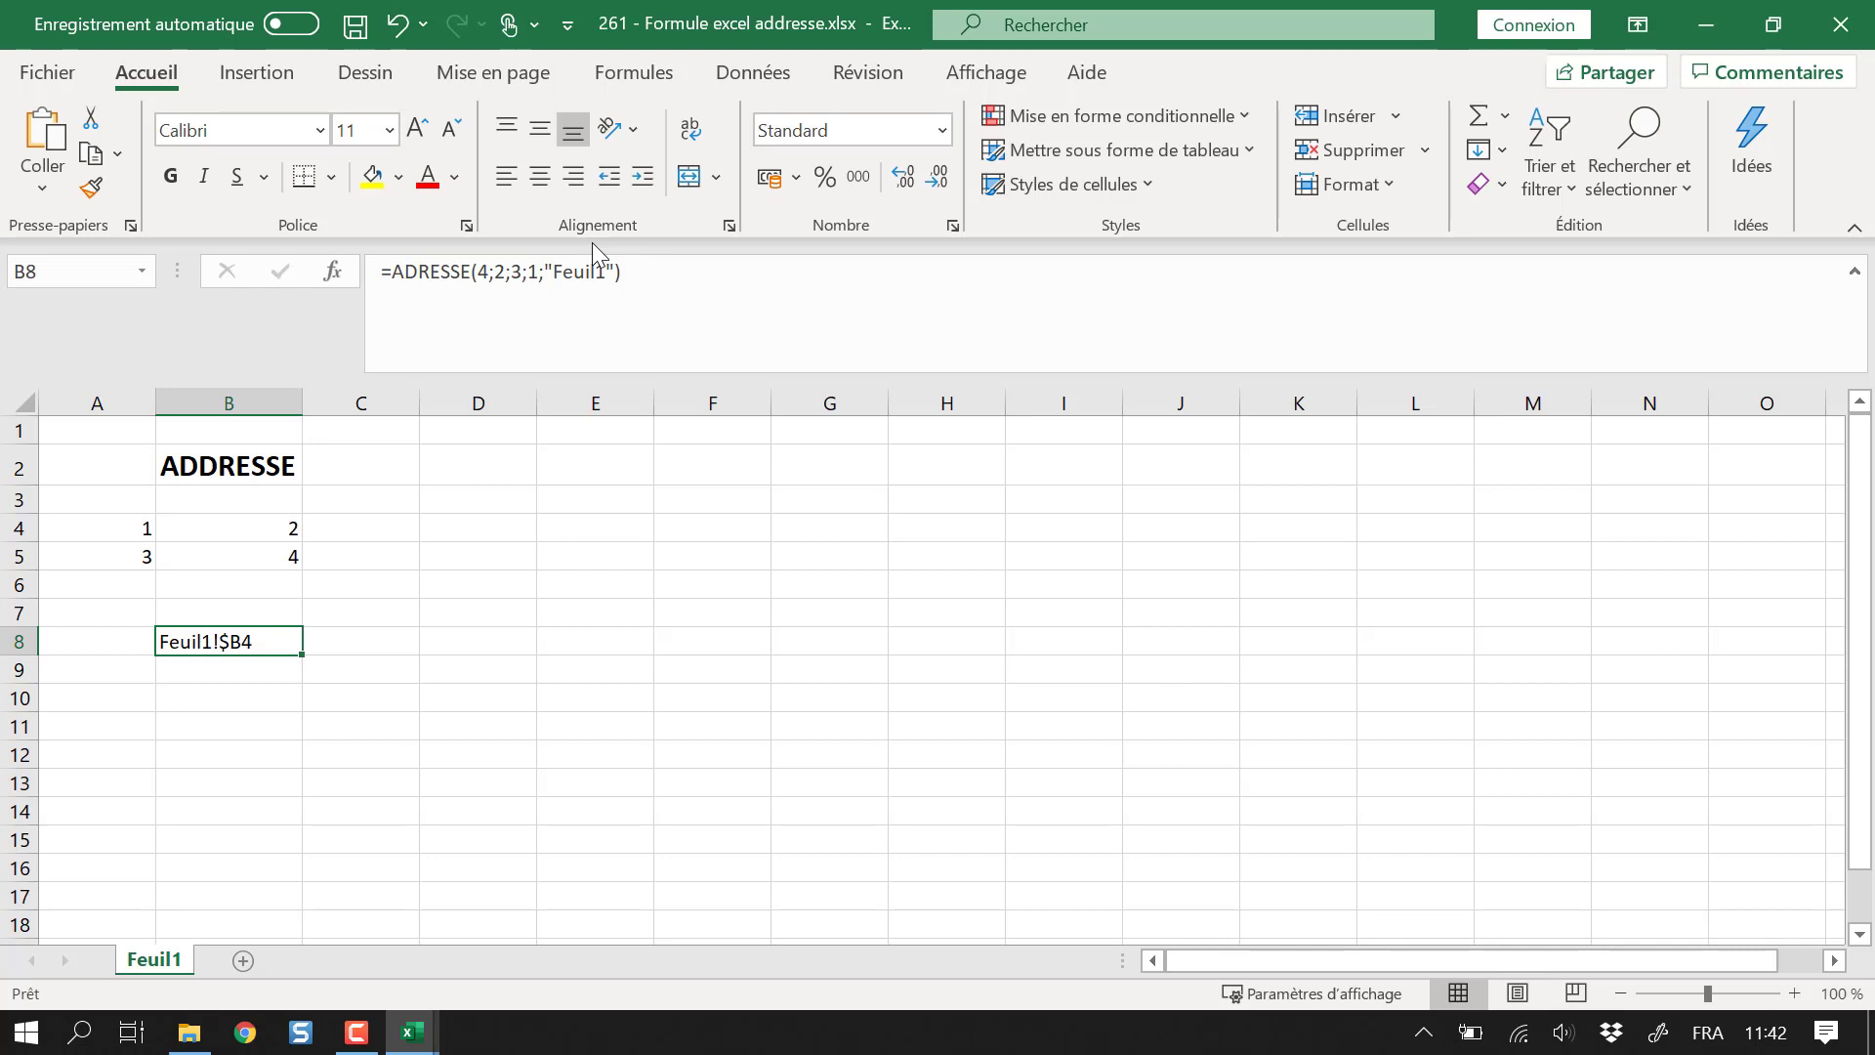
{"action": "key", "text": "Down"}
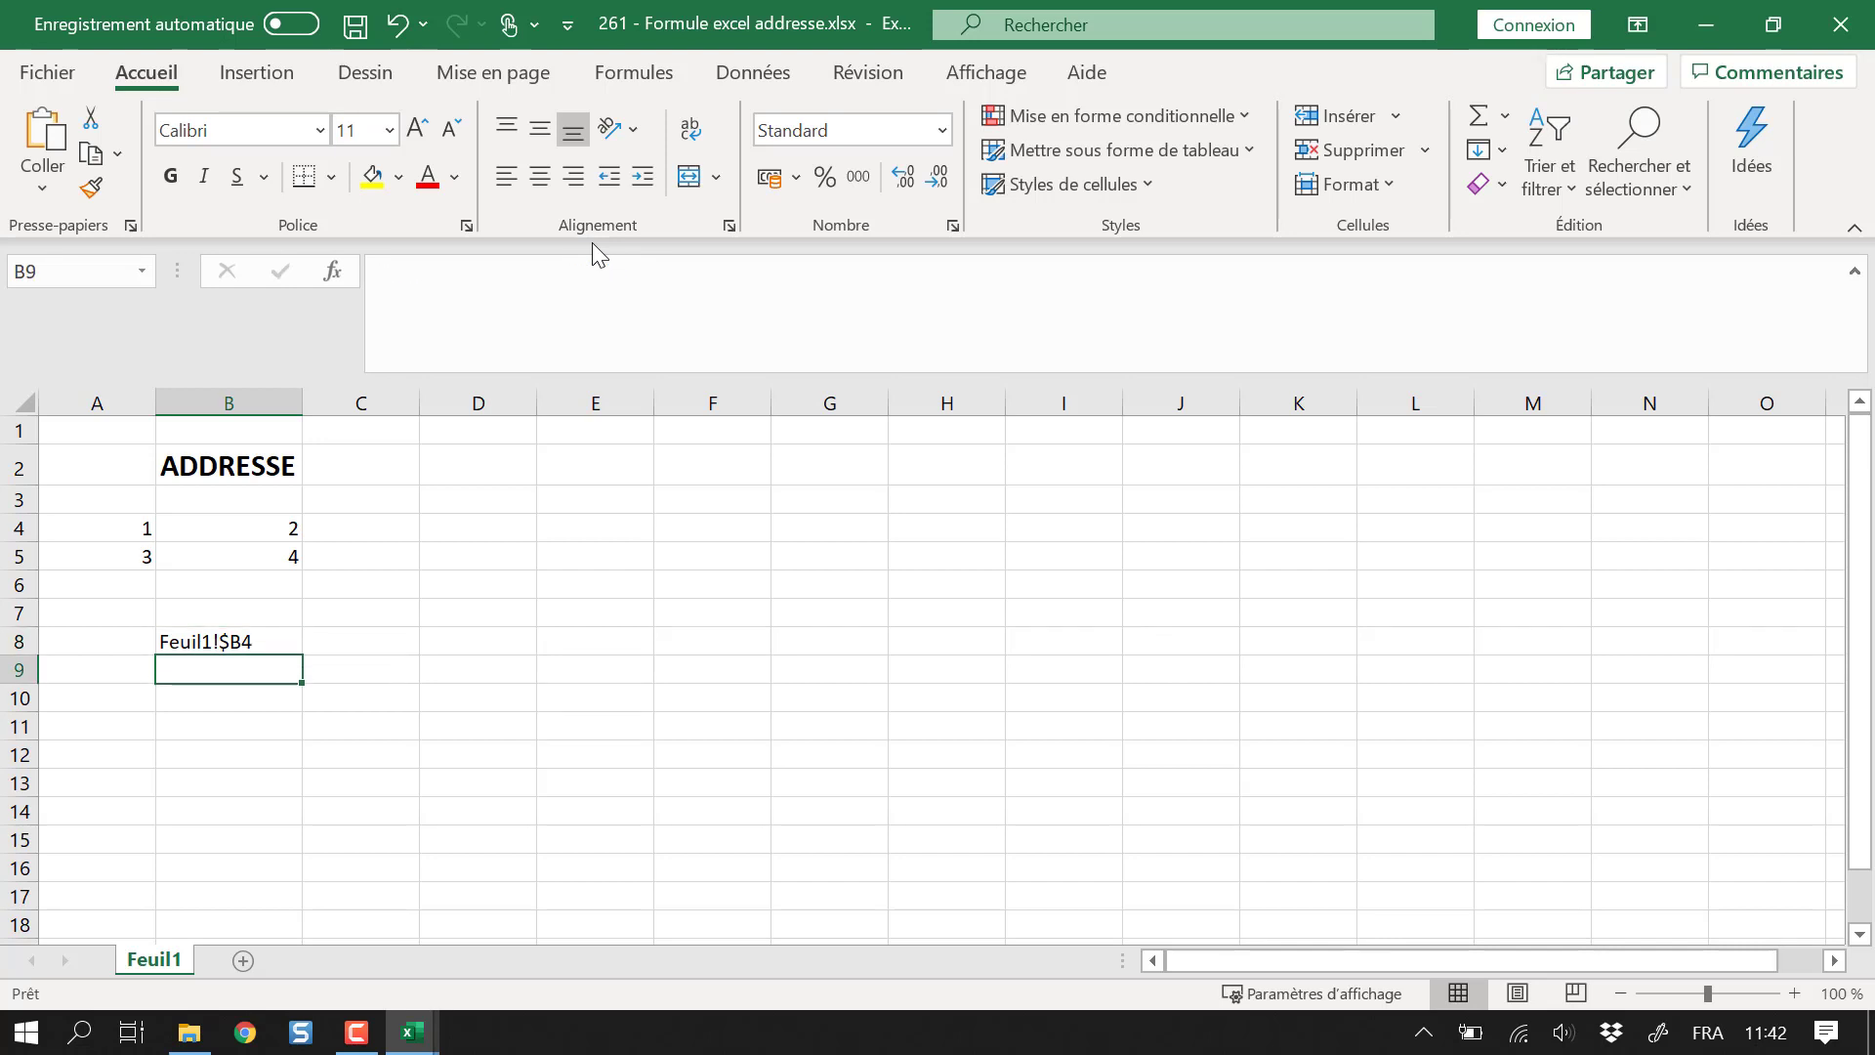
{"action": "key", "text": "Up"}
{"action": "key", "text": "Right"}
{"action": "key", "text": "Right"}
{"action": "key", "text": "Left"}
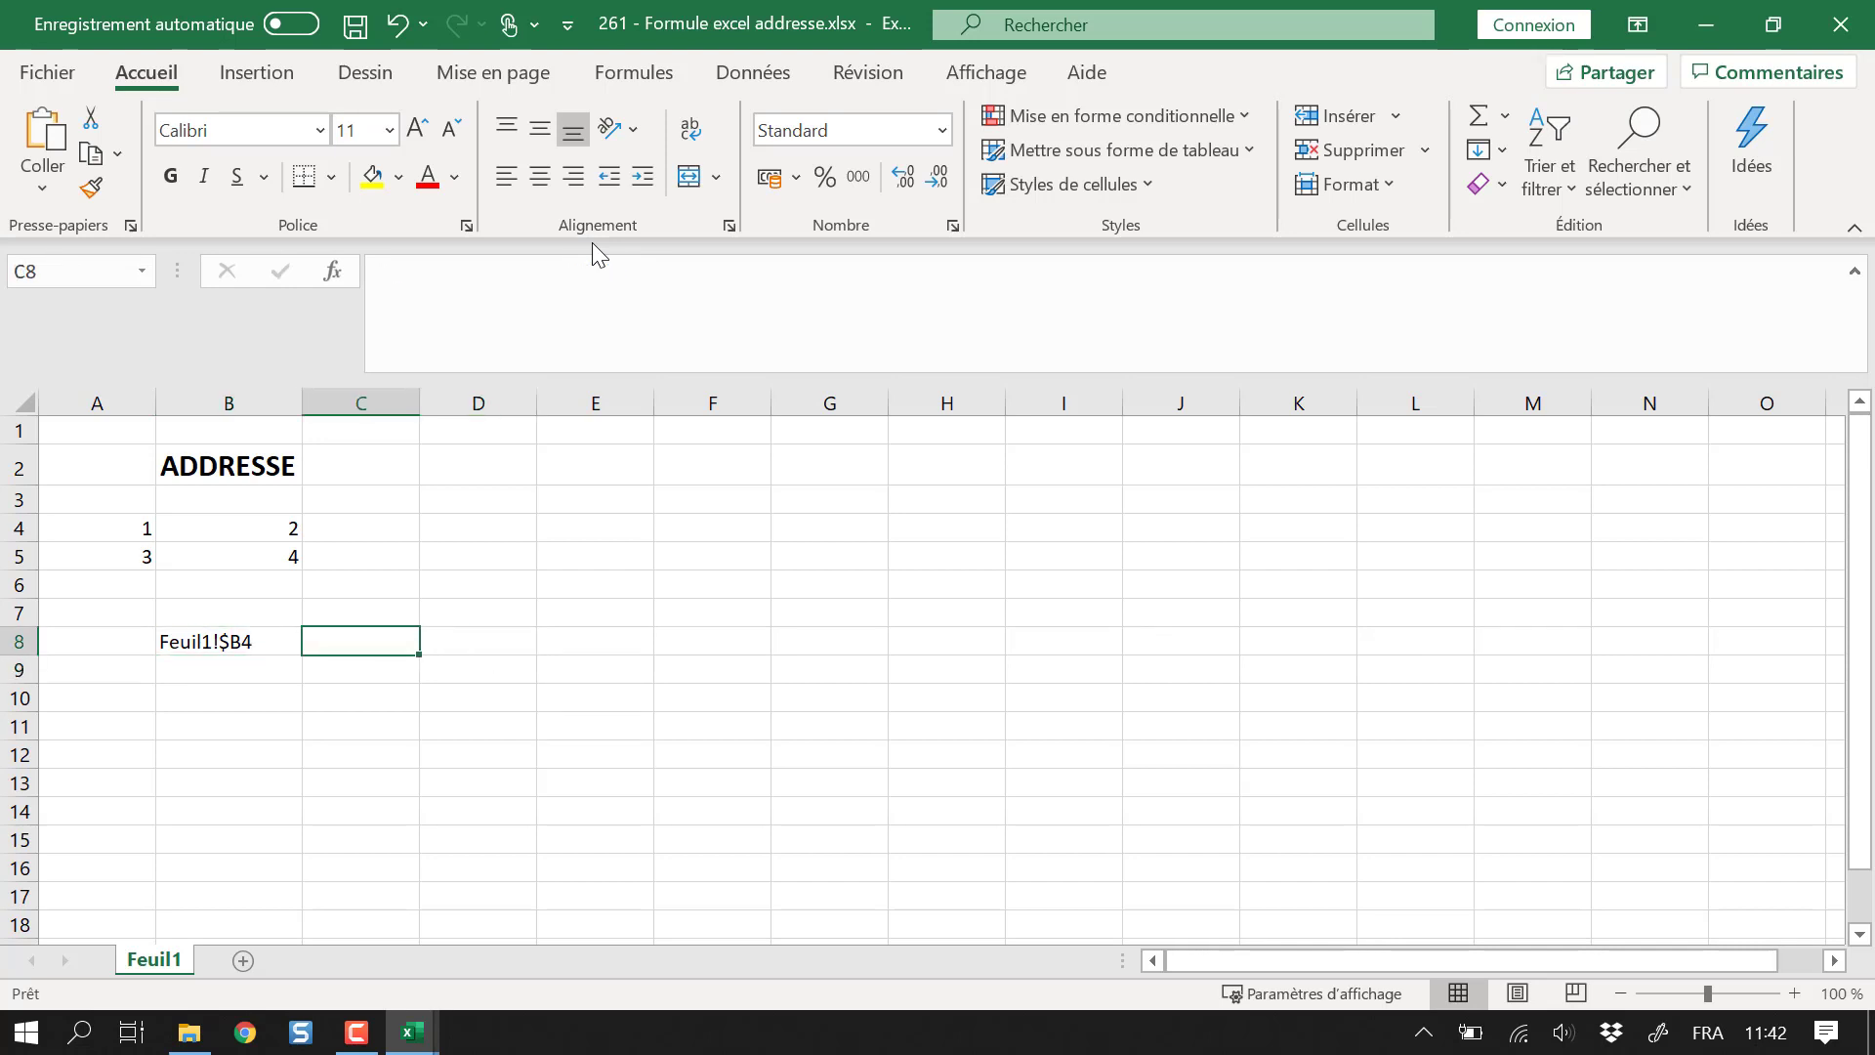
{"action": "key", "text": "Left"}
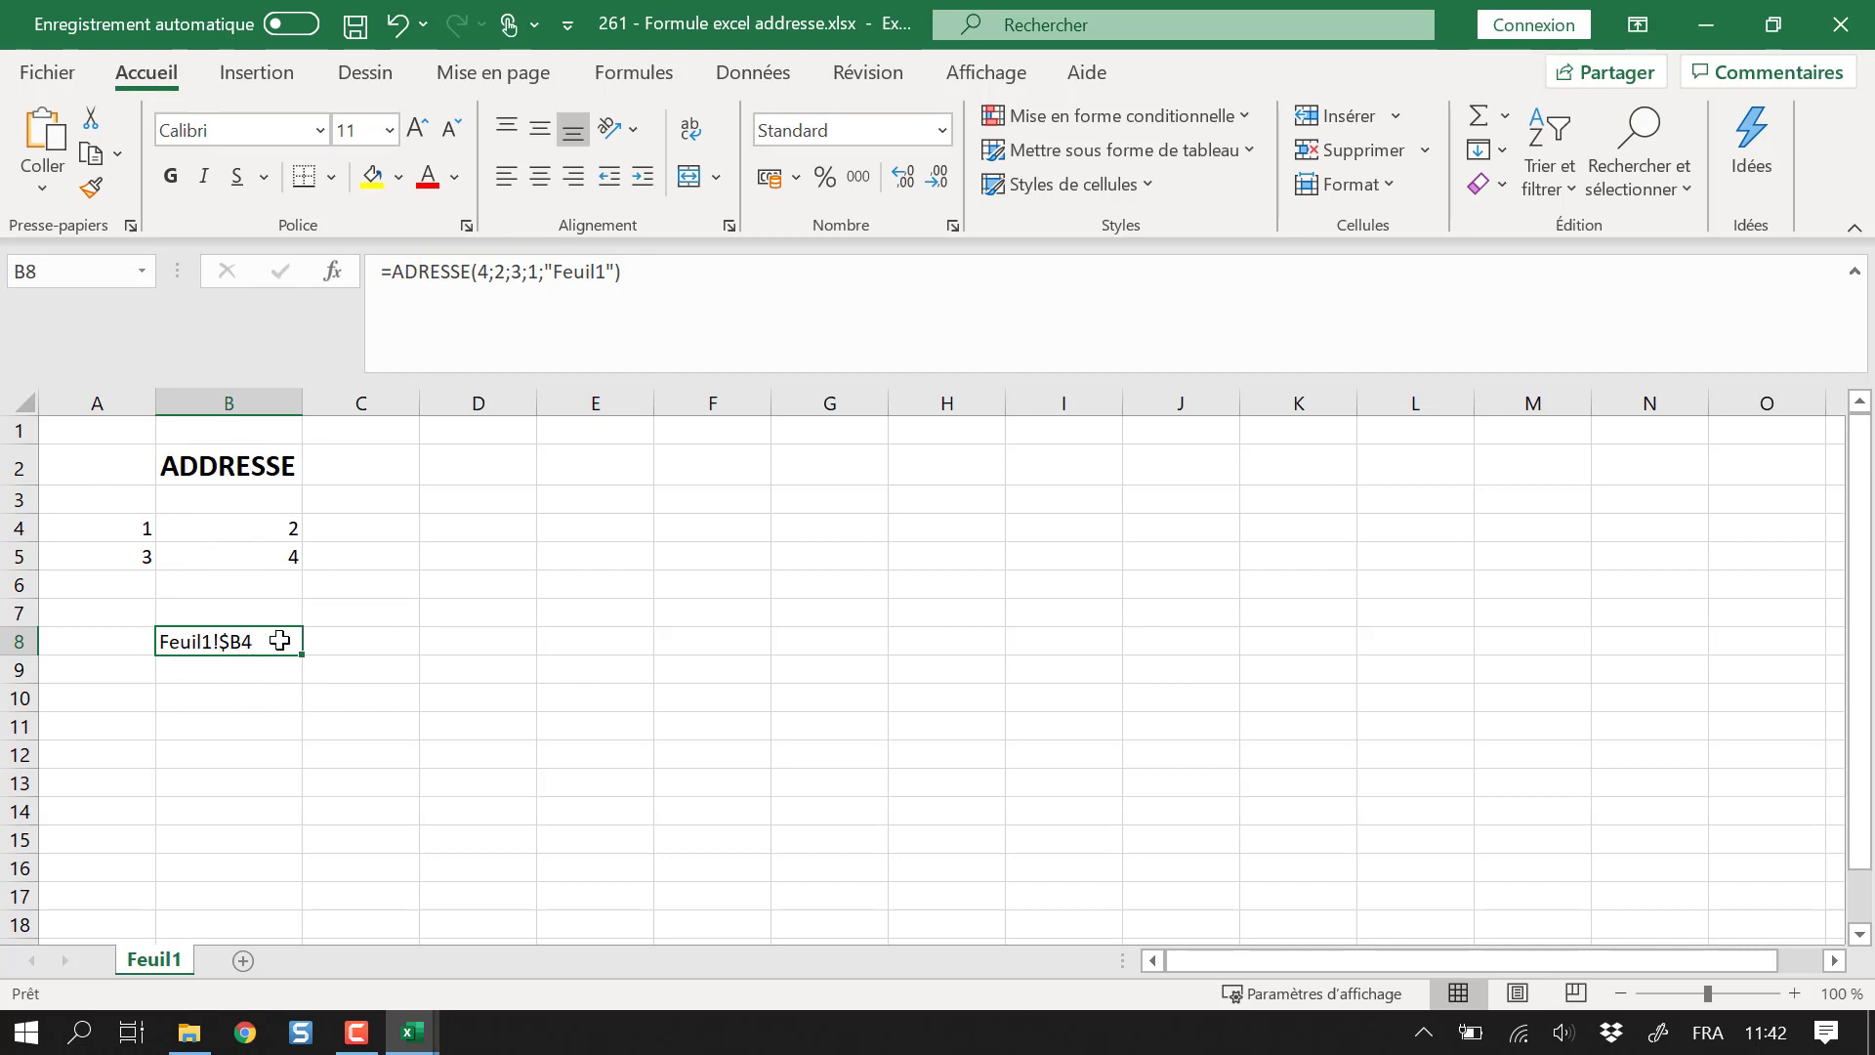
{"action": "left_click", "coordinate": [753, 539]}
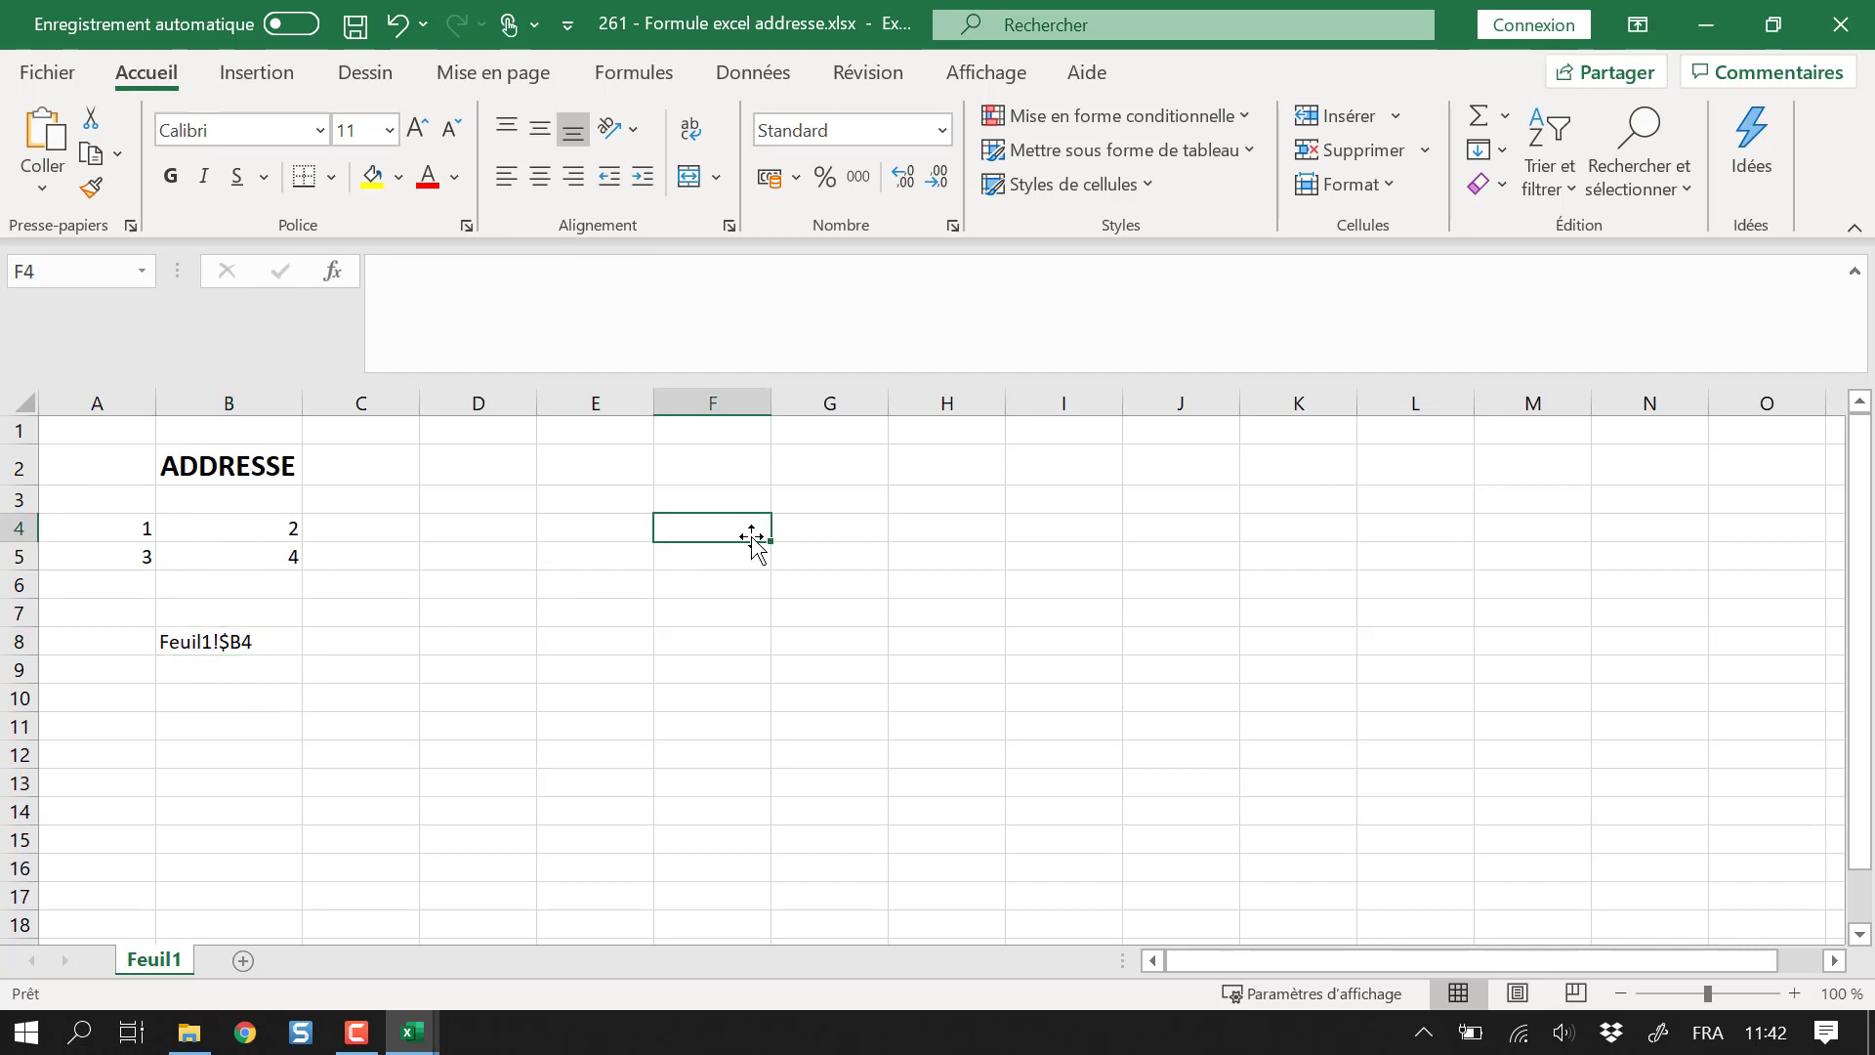
{"action": "left_click", "coordinate": [246, 637]}
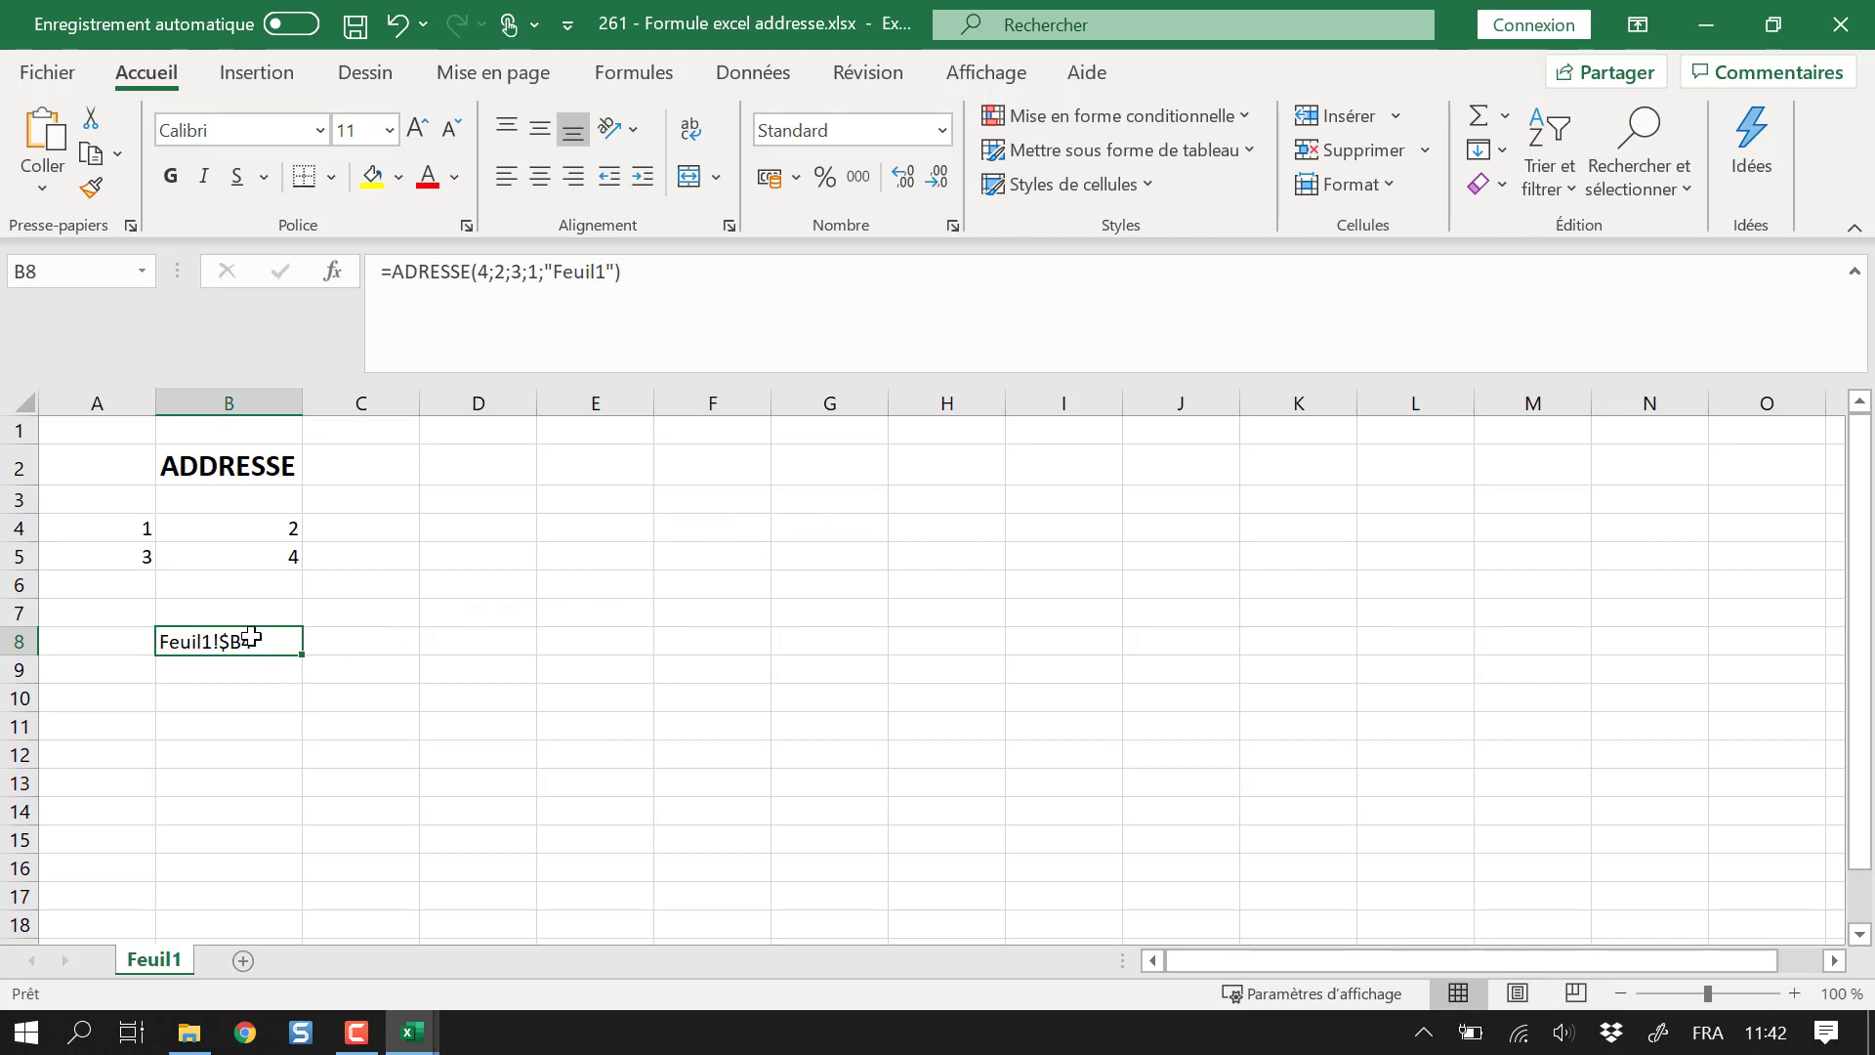
{"action": "left_click", "coordinate": [761, 508]}
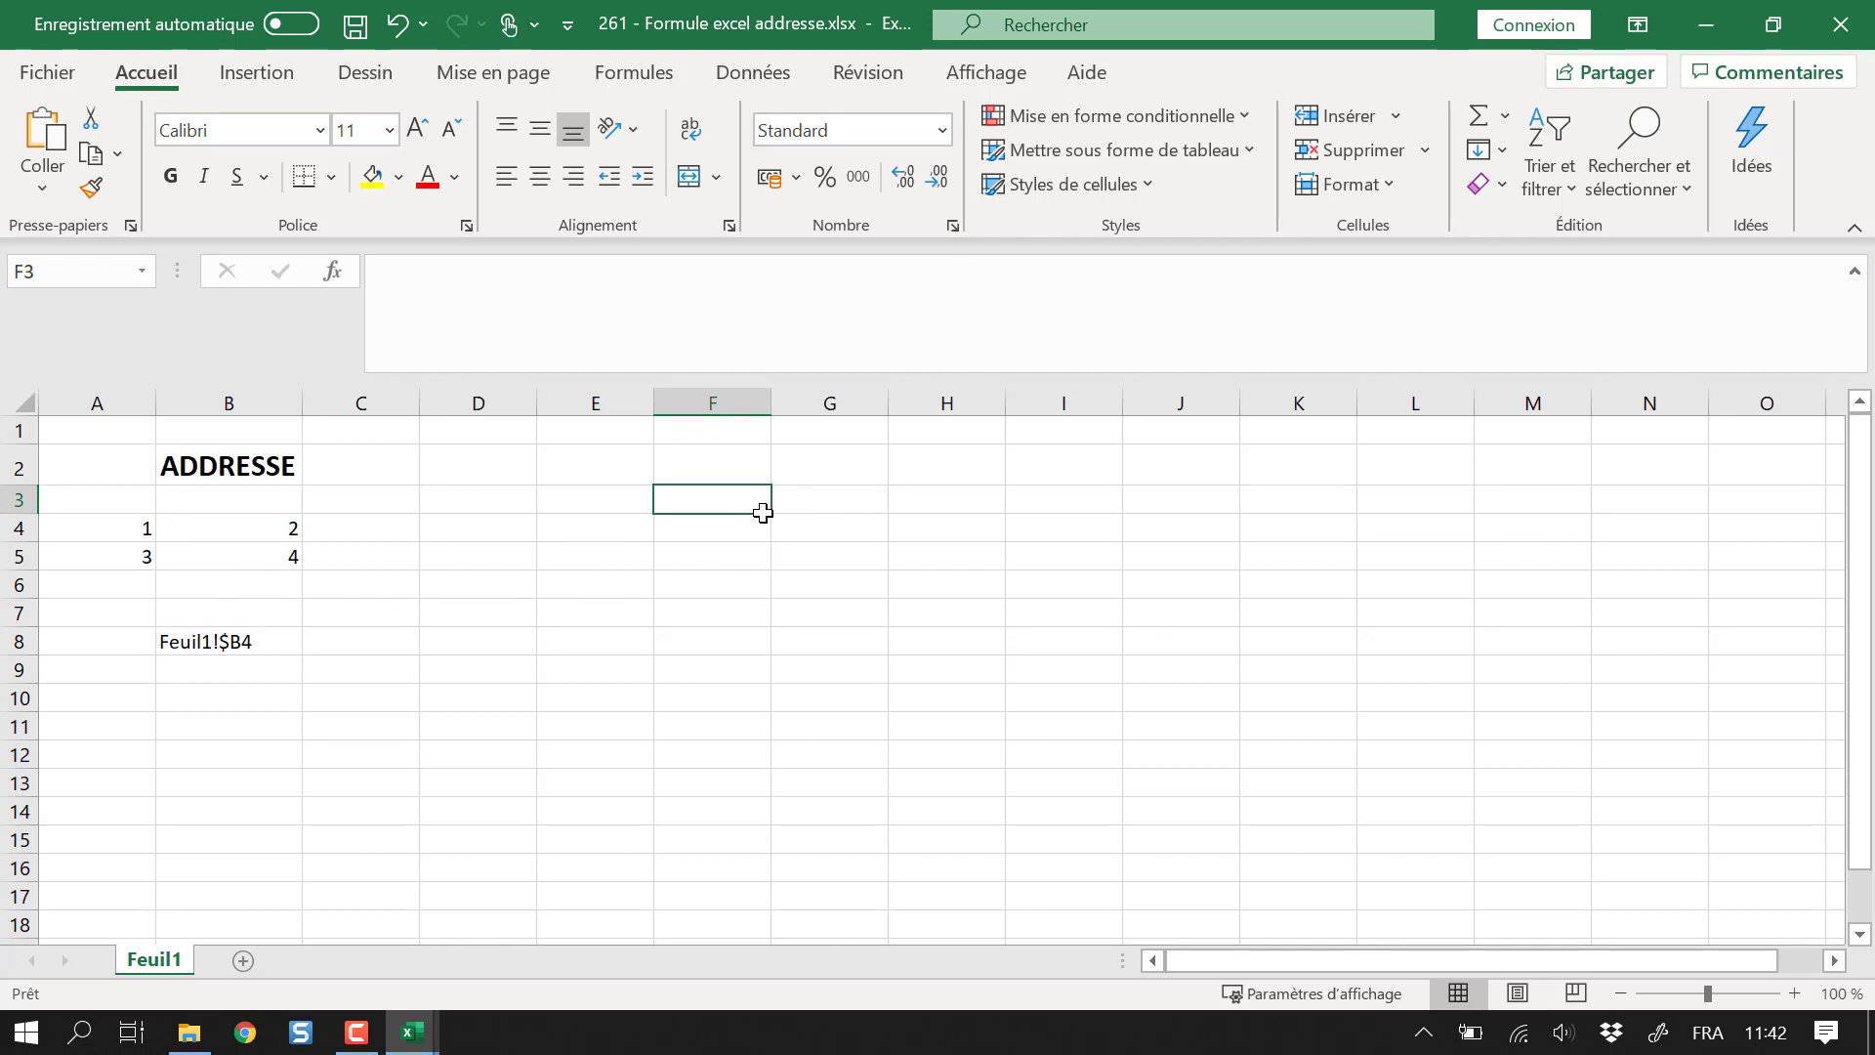
{"action": "left_click", "coordinate": [270, 641]}
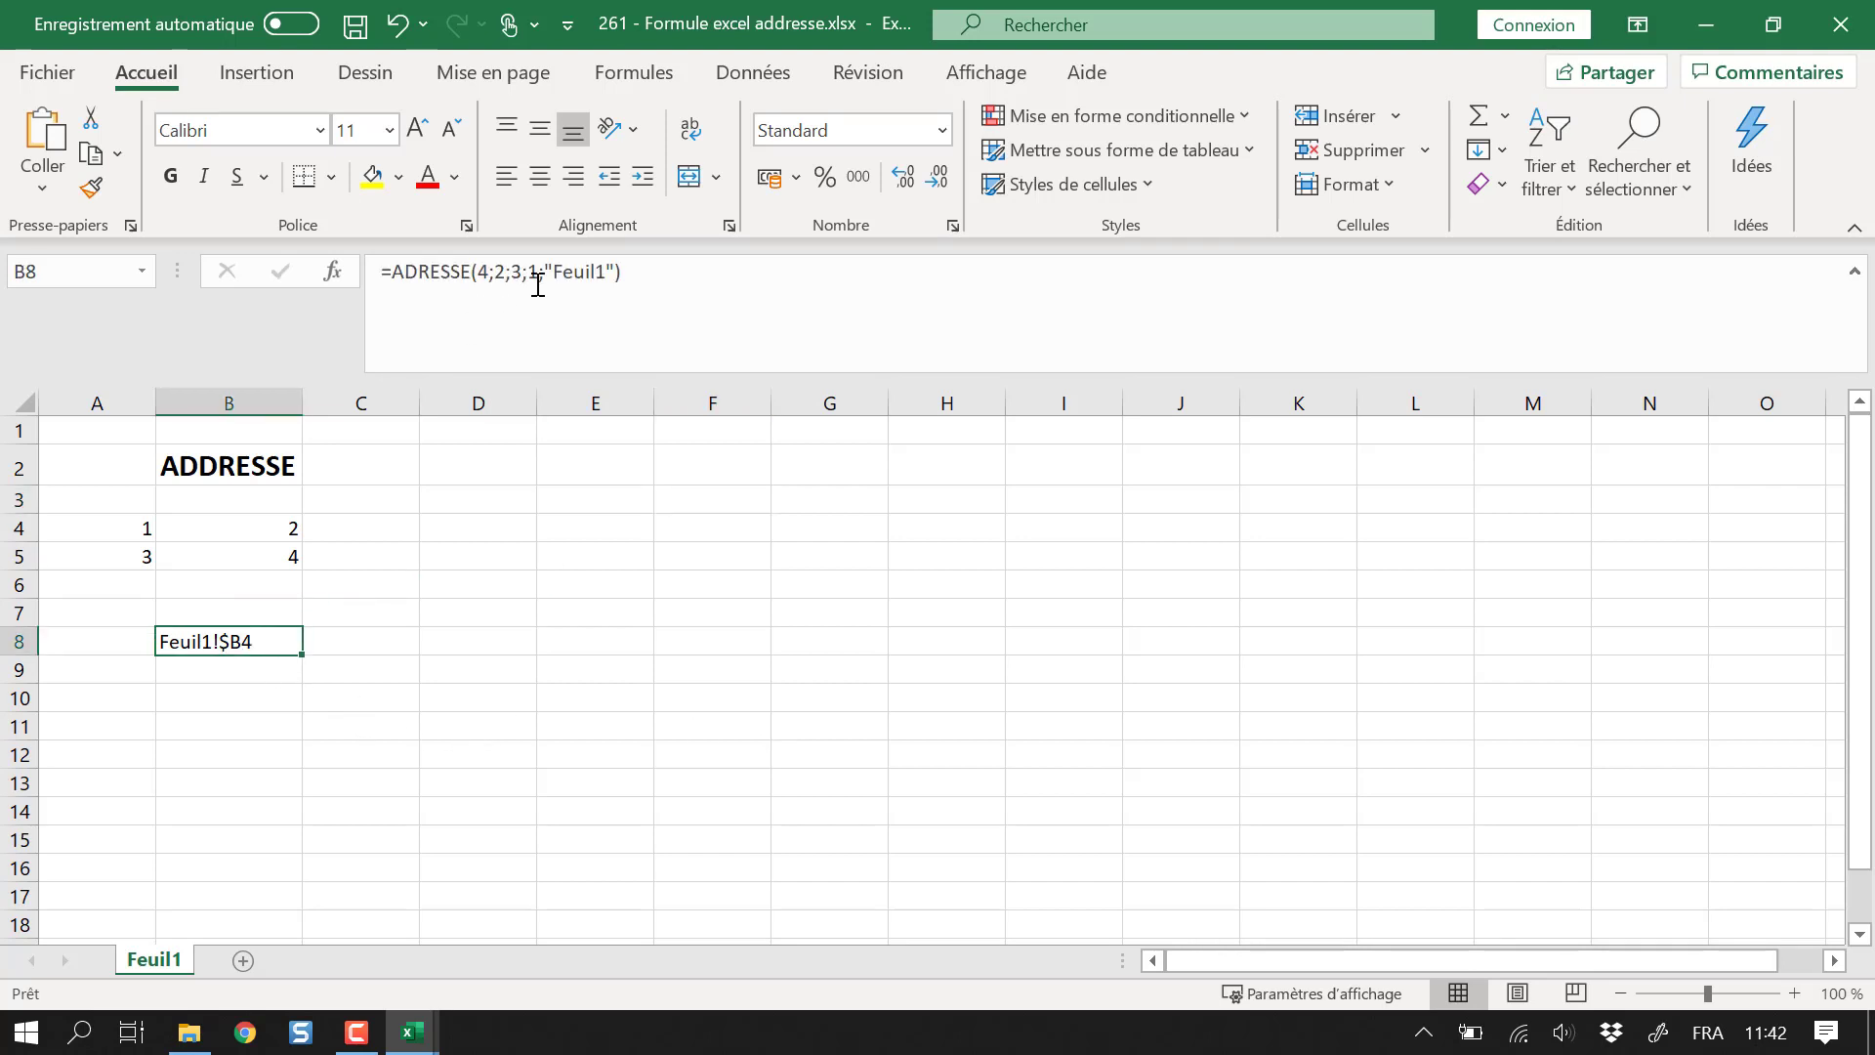
{"action": "left_click", "coordinate": [574, 277]}
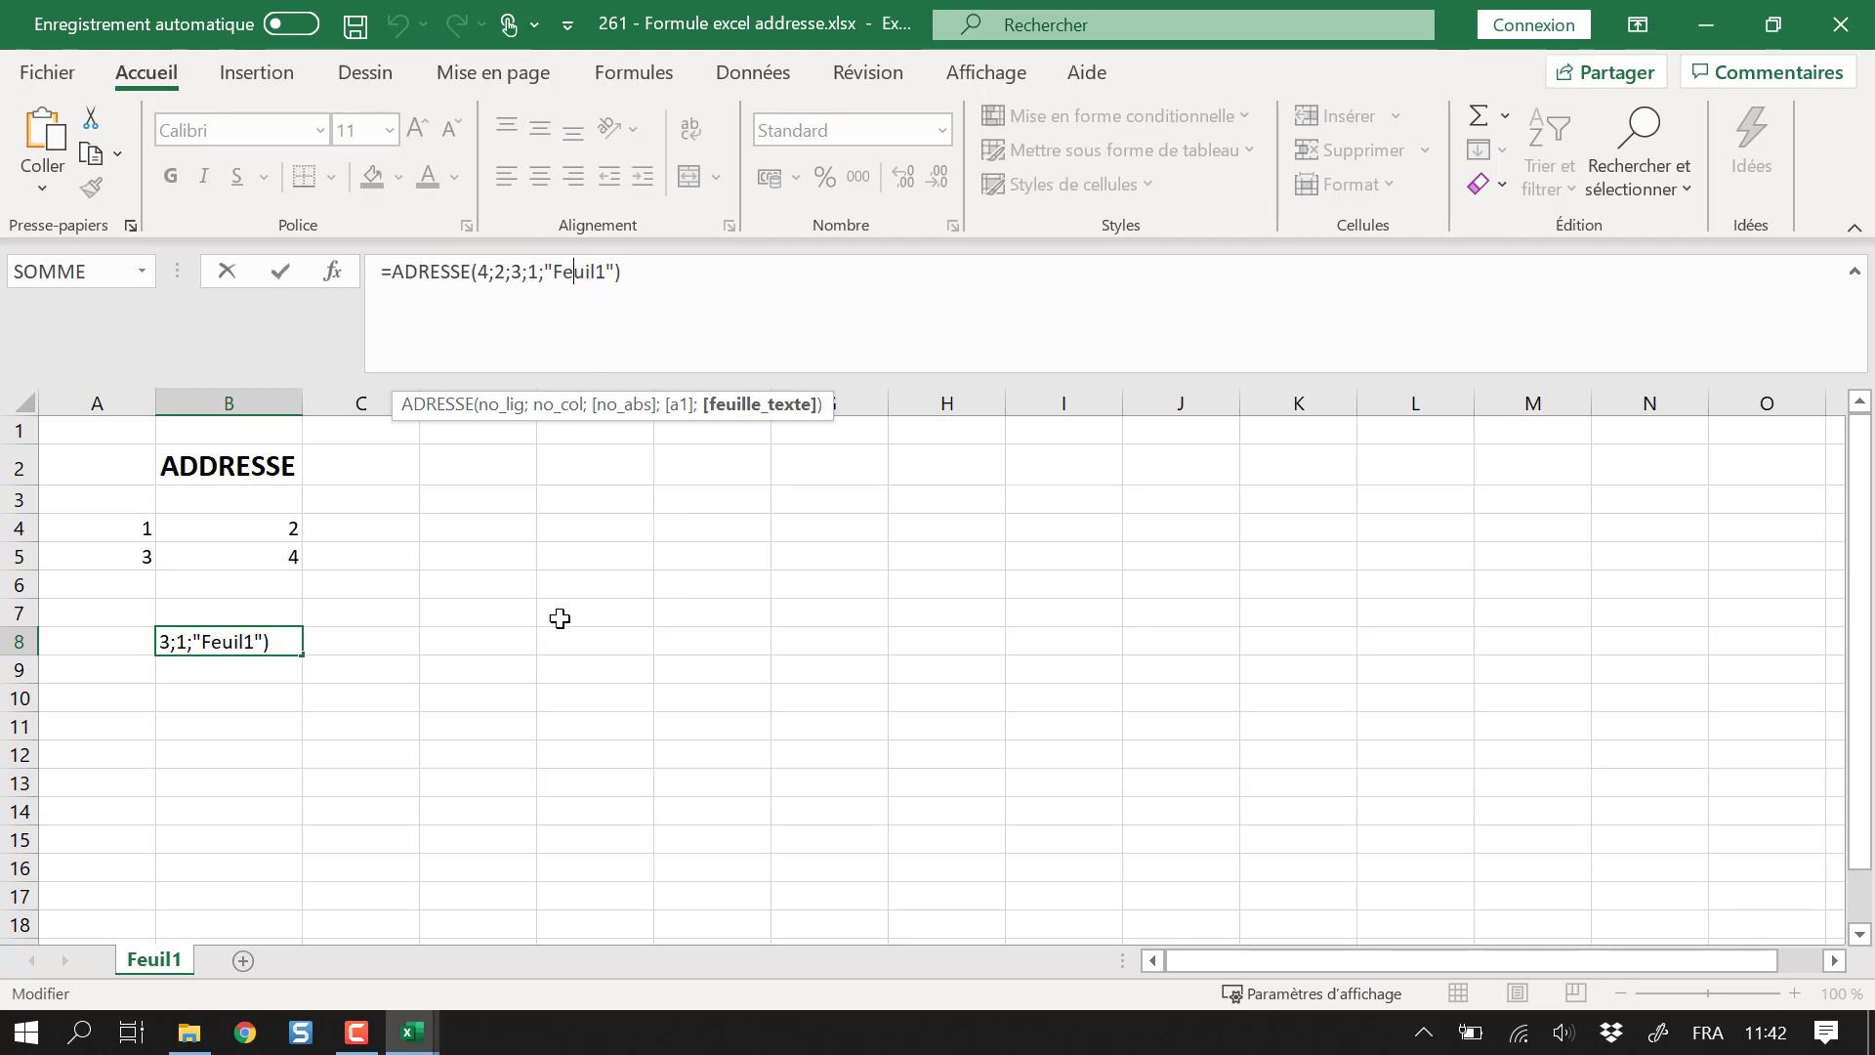
{"action": "key", "text": "Escape"}
Enter the formula =INDIRECT(B8) in cell F4 to retrieve the value at the address given in B8
{"action": "left_click", "coordinate": [743, 539]}
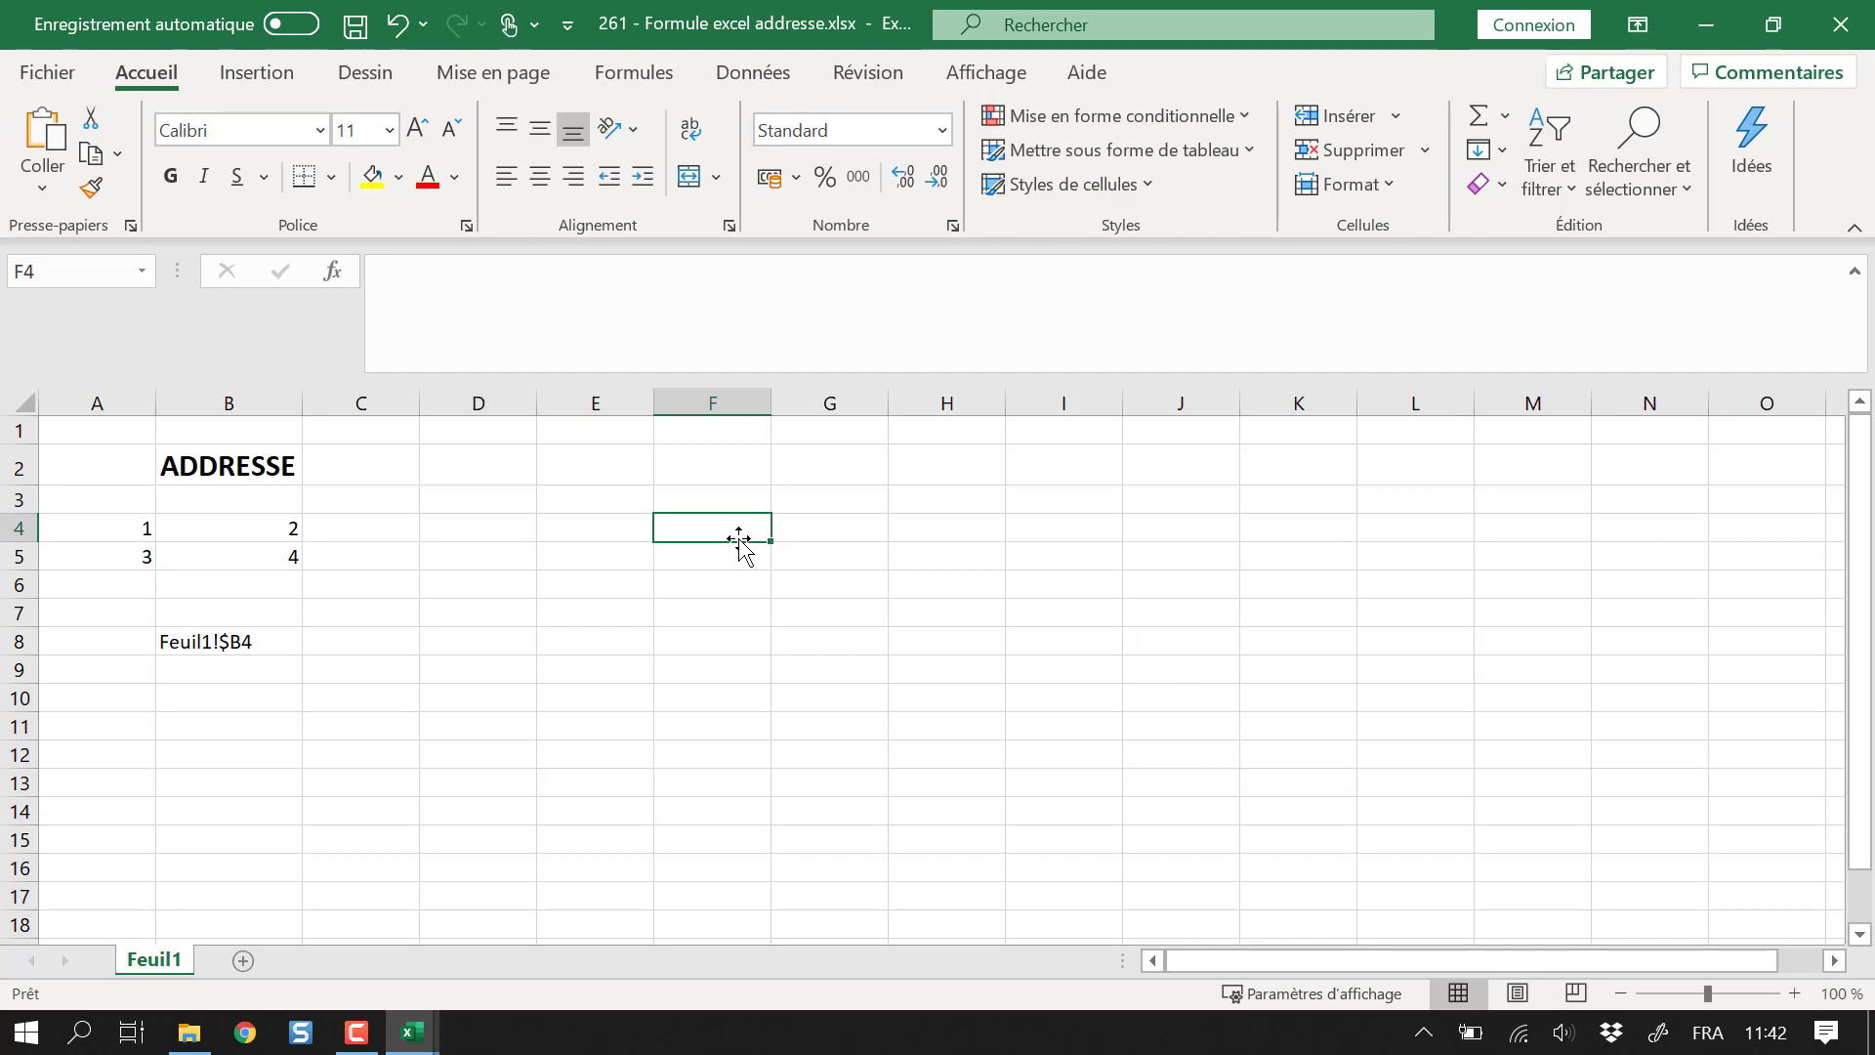
{"action": "type", "text": "=inde"}
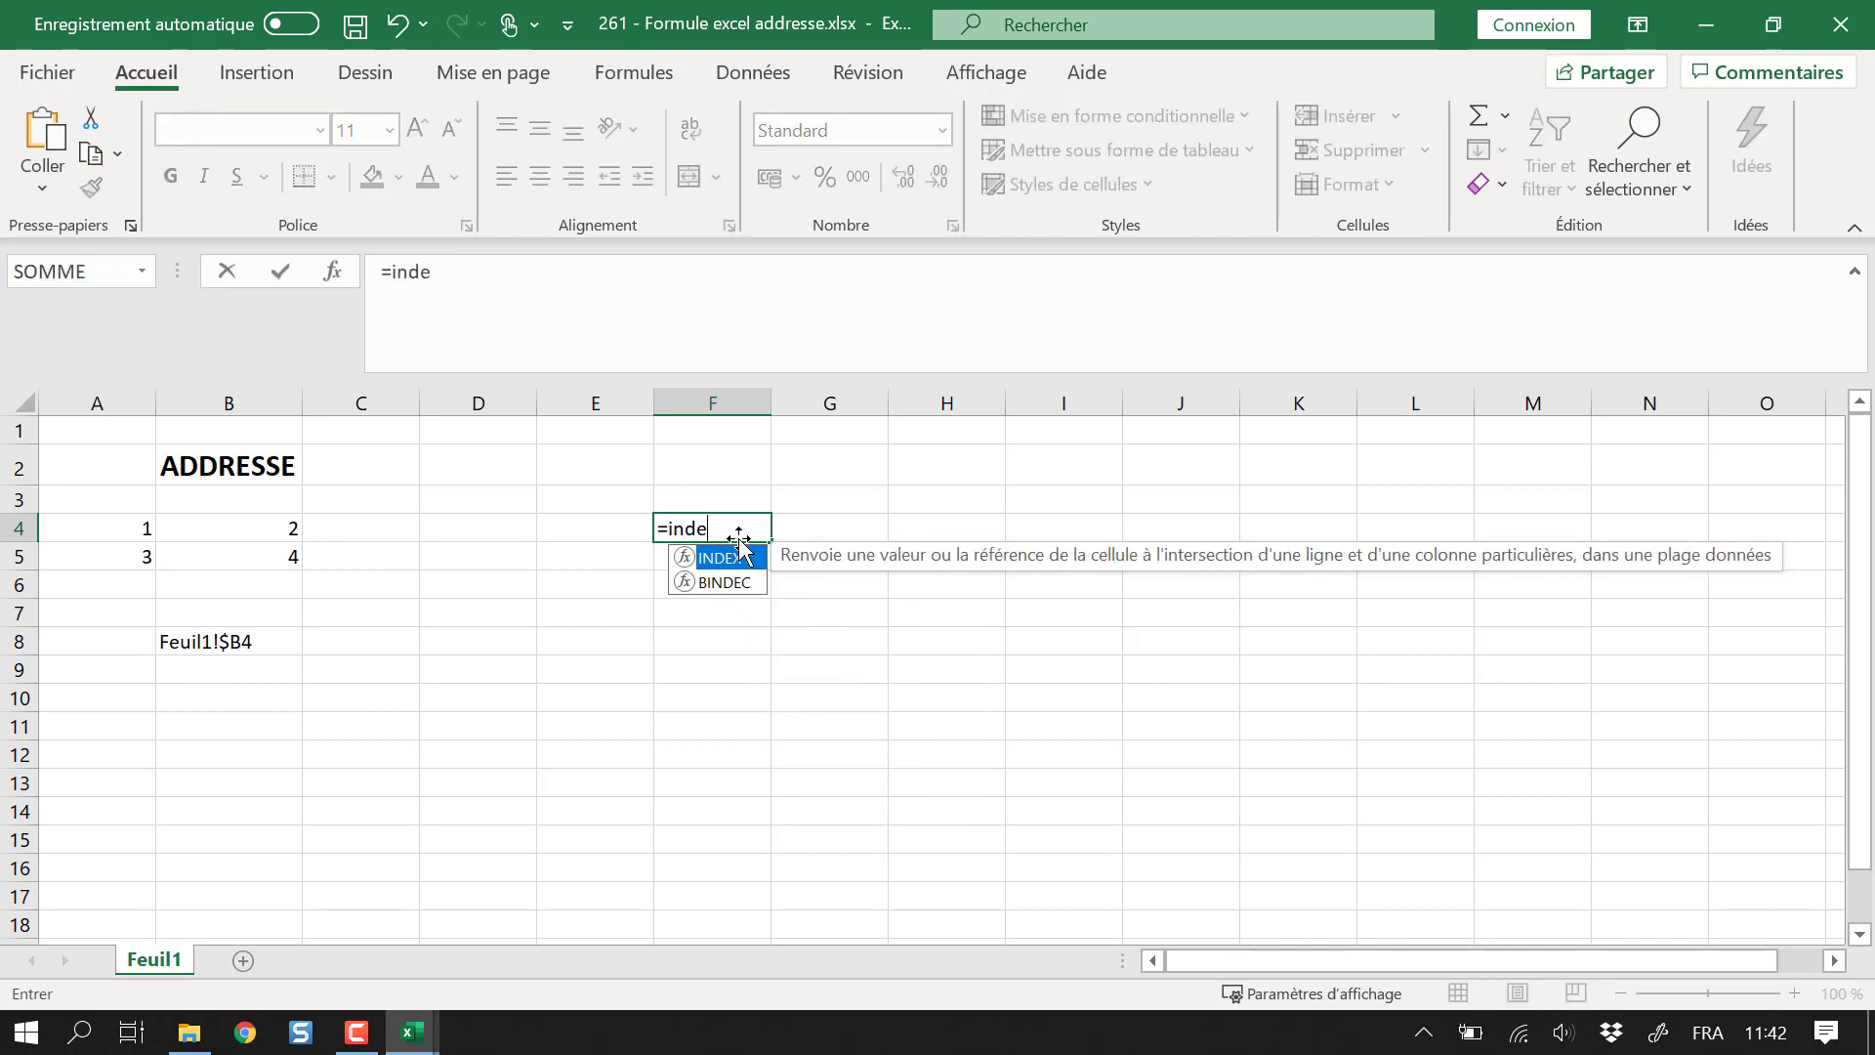
{"action": "key", "text": "BackSpace"}
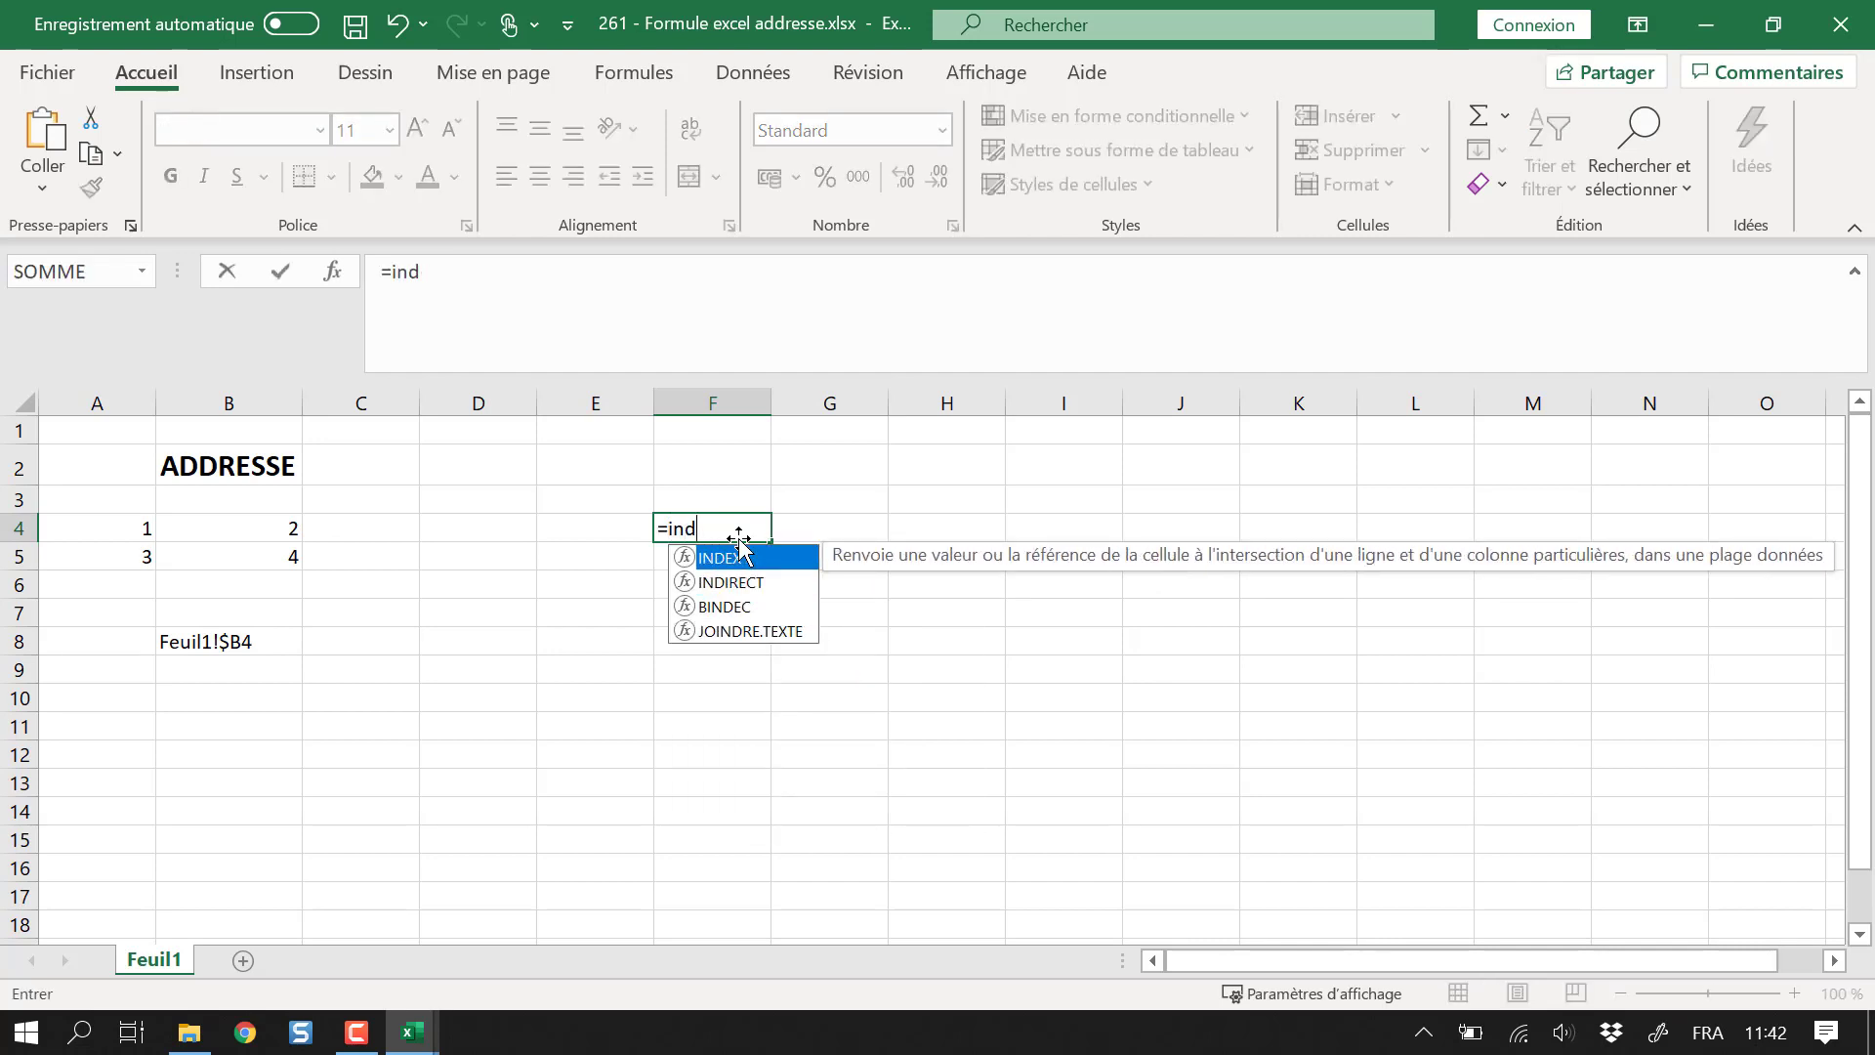
{"action": "key", "text": "BackSpace"}
{"action": "key", "text": "Down"}
{"action": "key", "text": "Tab"}
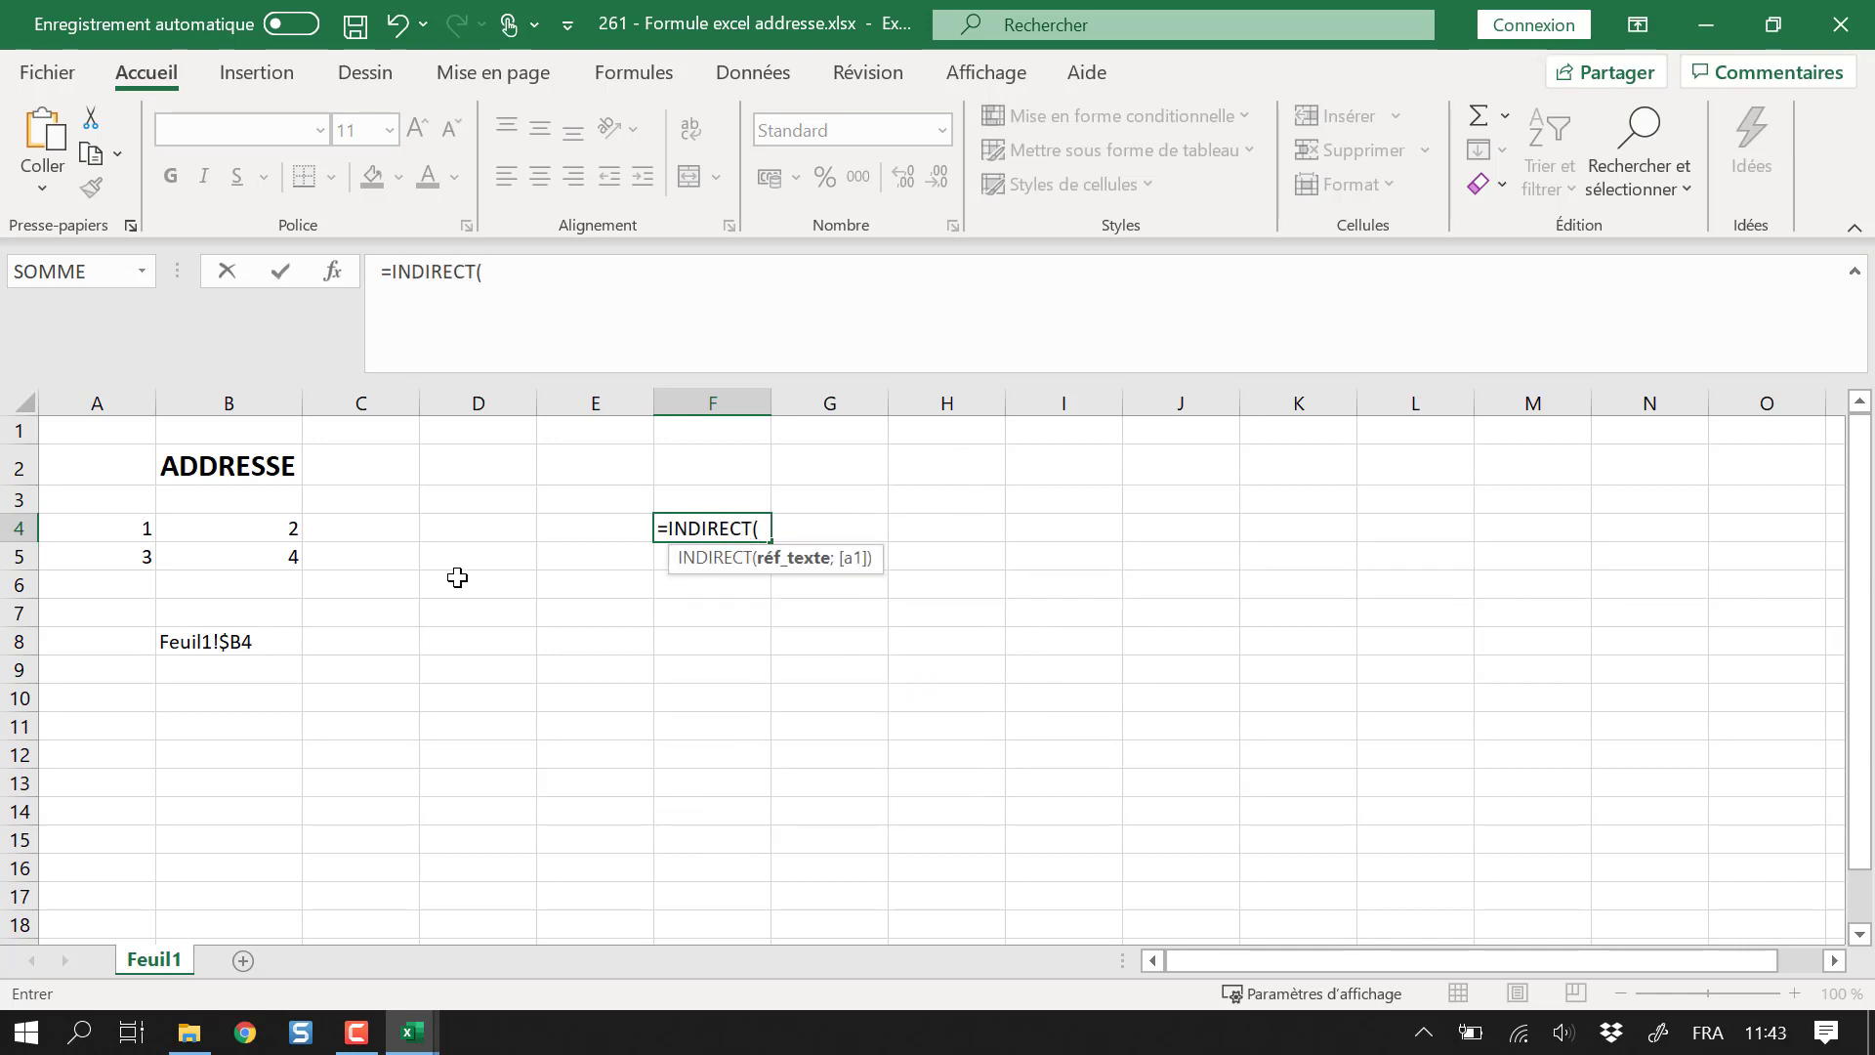
{"action": "left_click", "coordinate": [215, 644]}
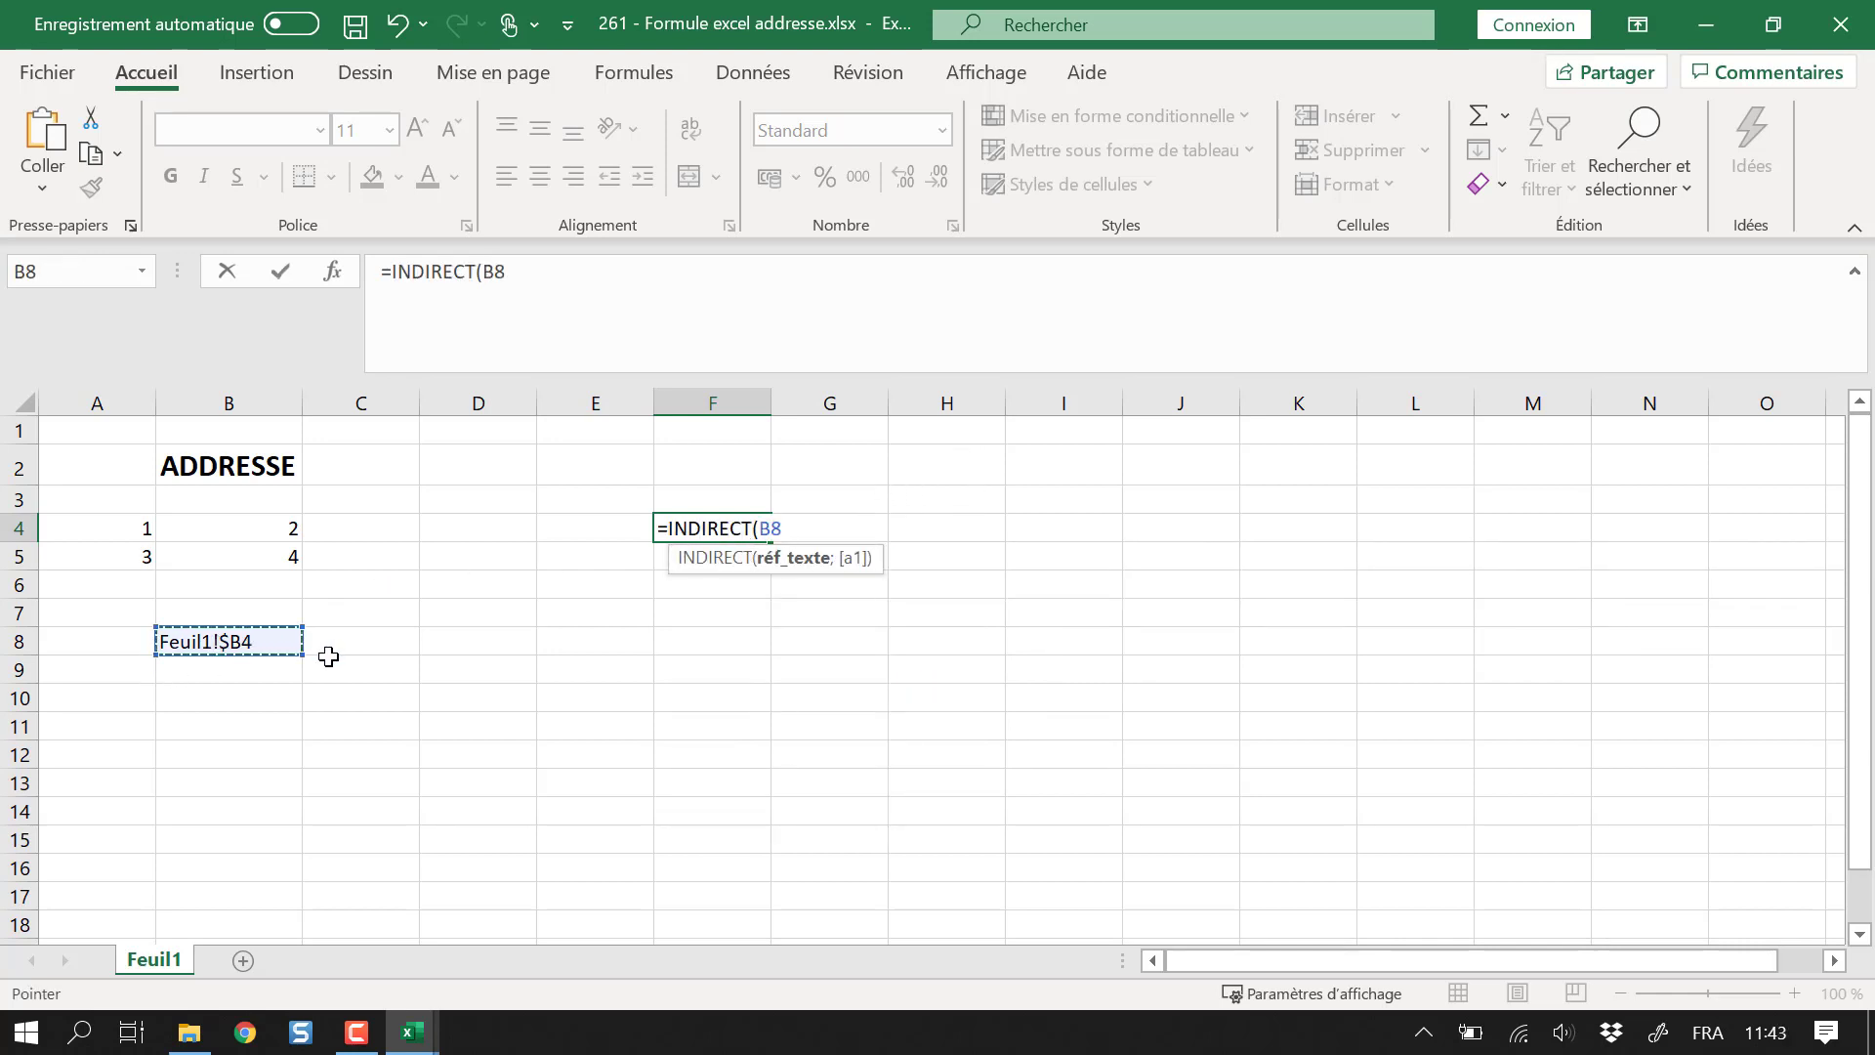
{"action": "type", "text": ")"}
{"action": "key", "text": "Return"}
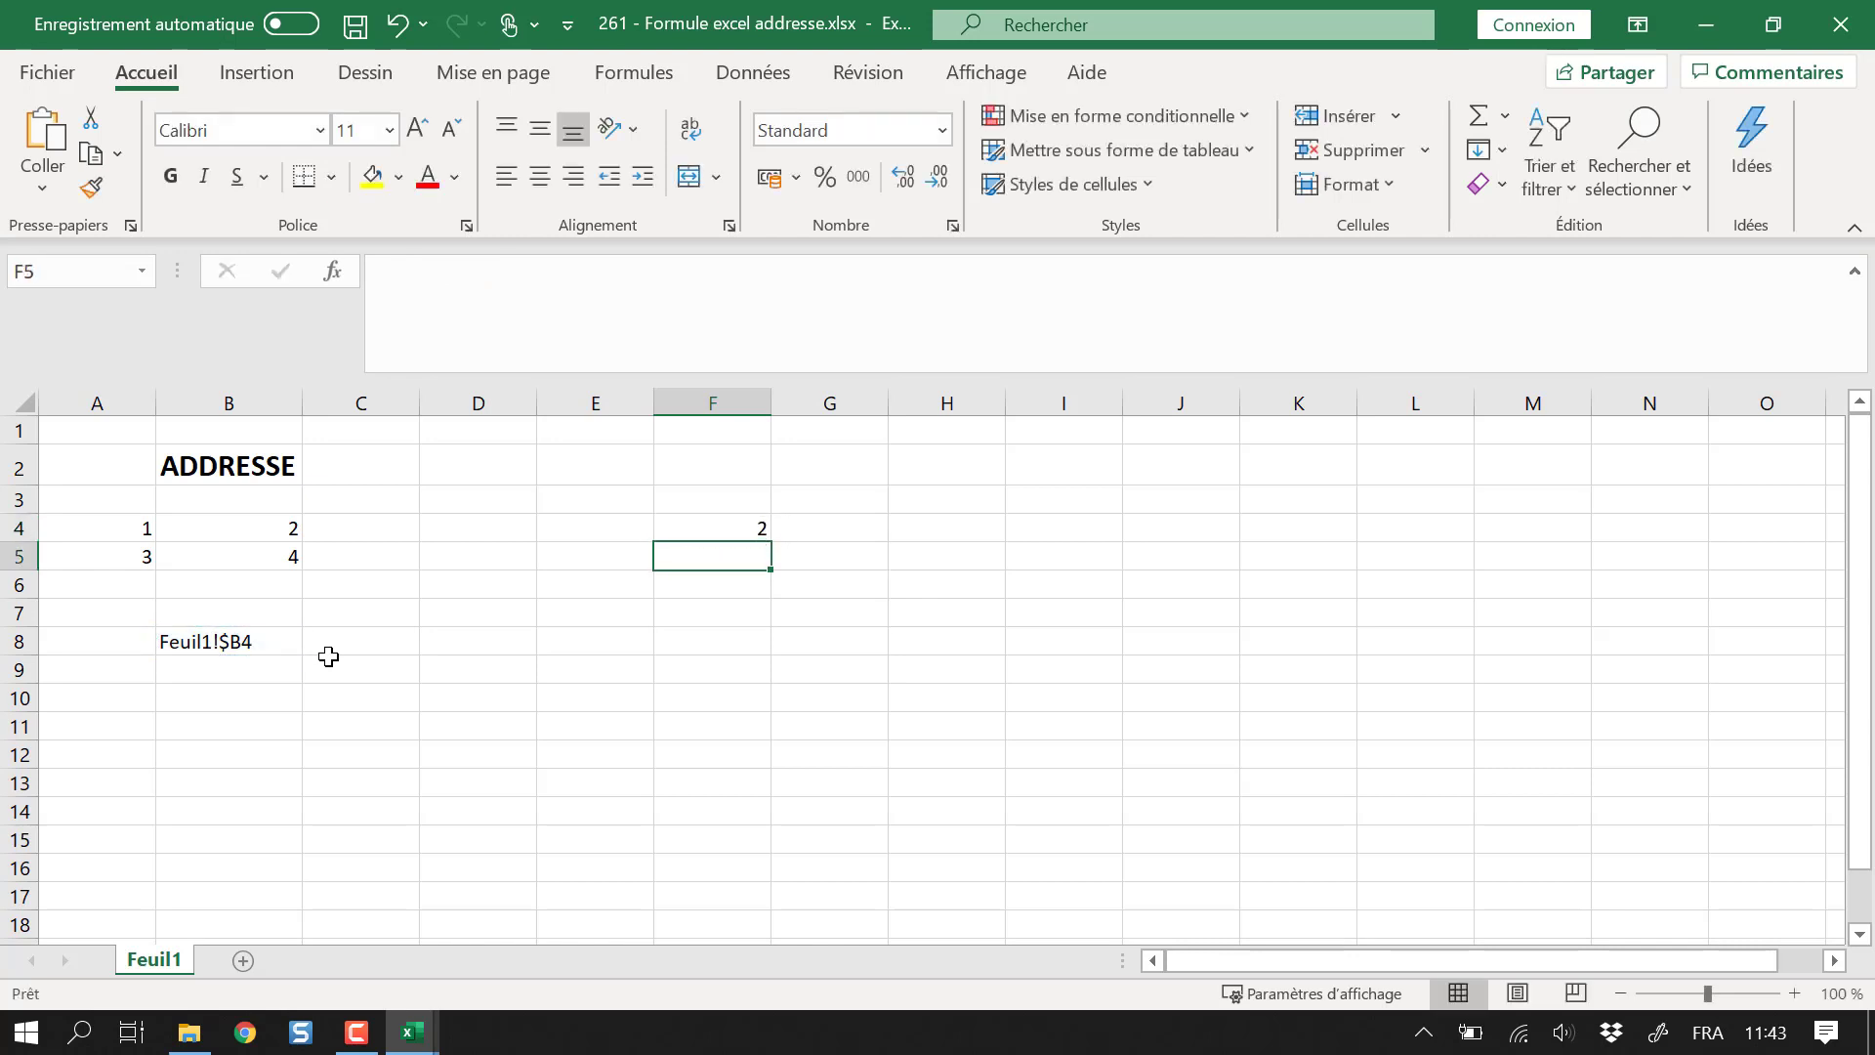
Check the INDIRECT formula in F4 against the referenced cell B4 and the address cell B8
{"action": "left_click", "coordinate": [742, 528]}
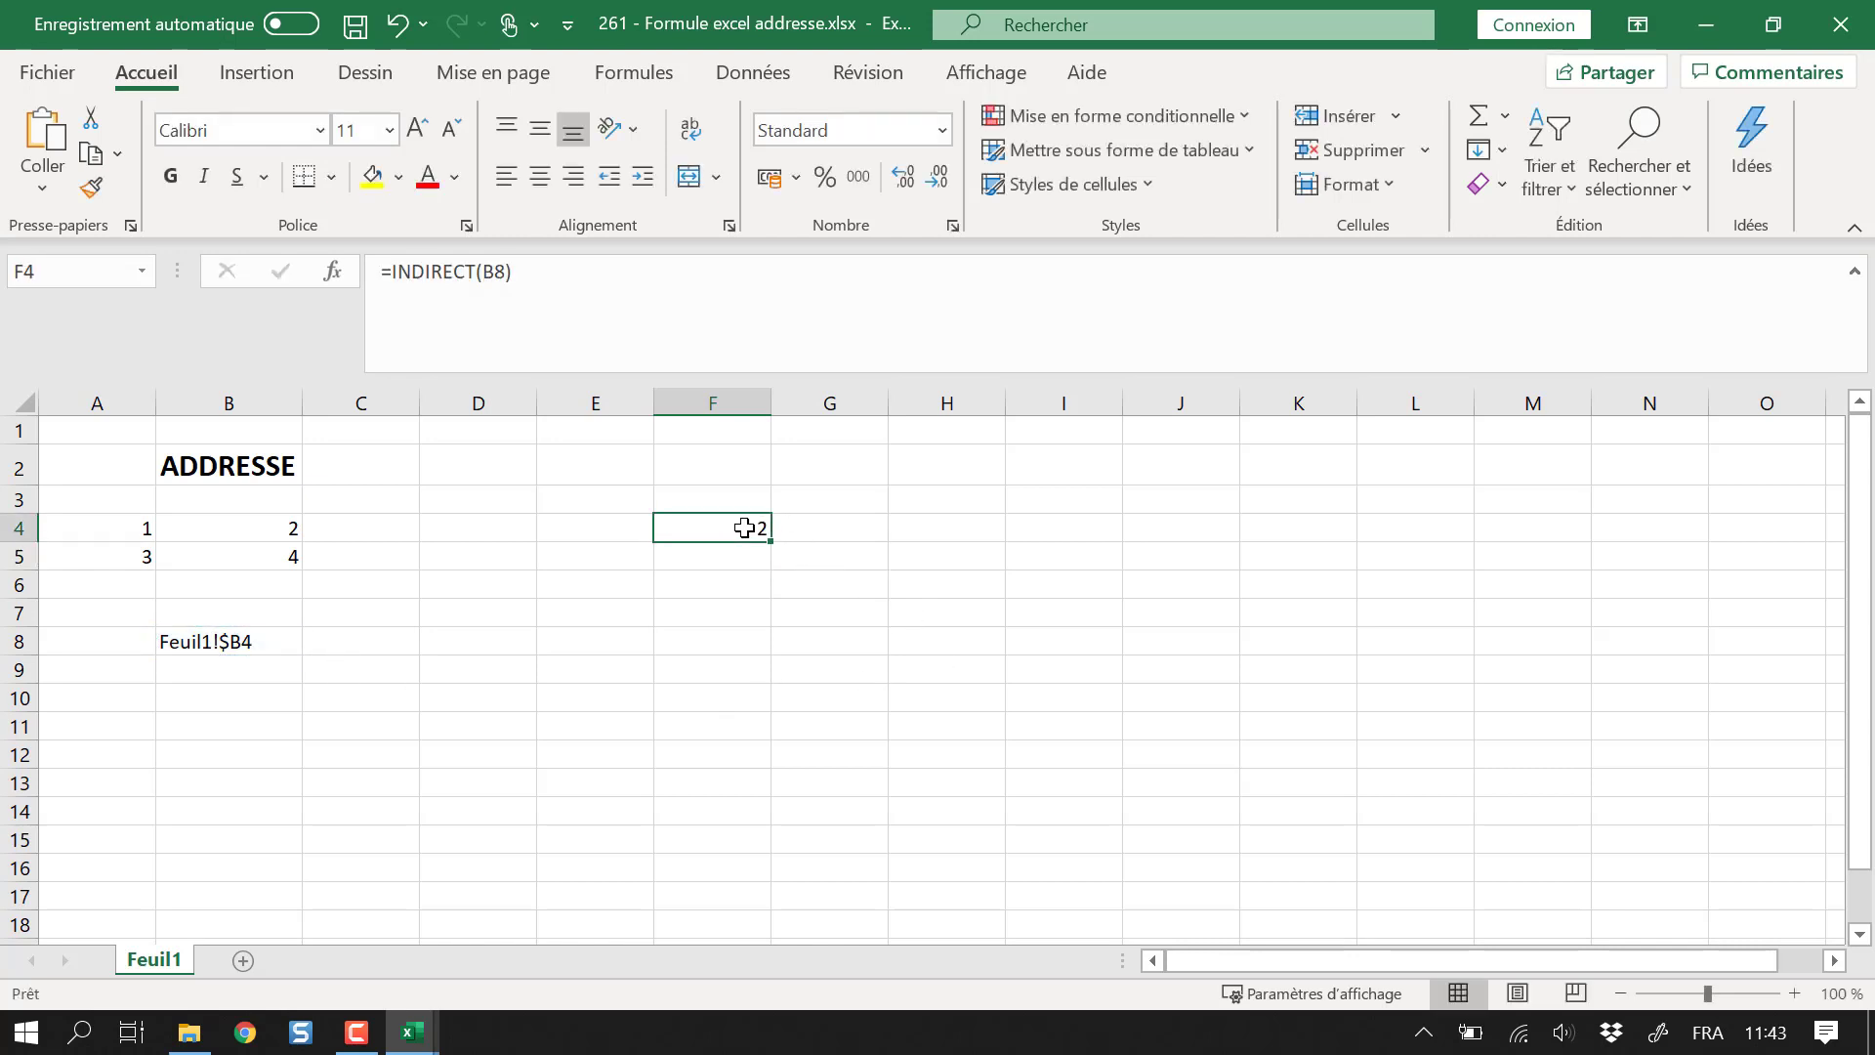
{"action": "left_click", "coordinate": [285, 535]}
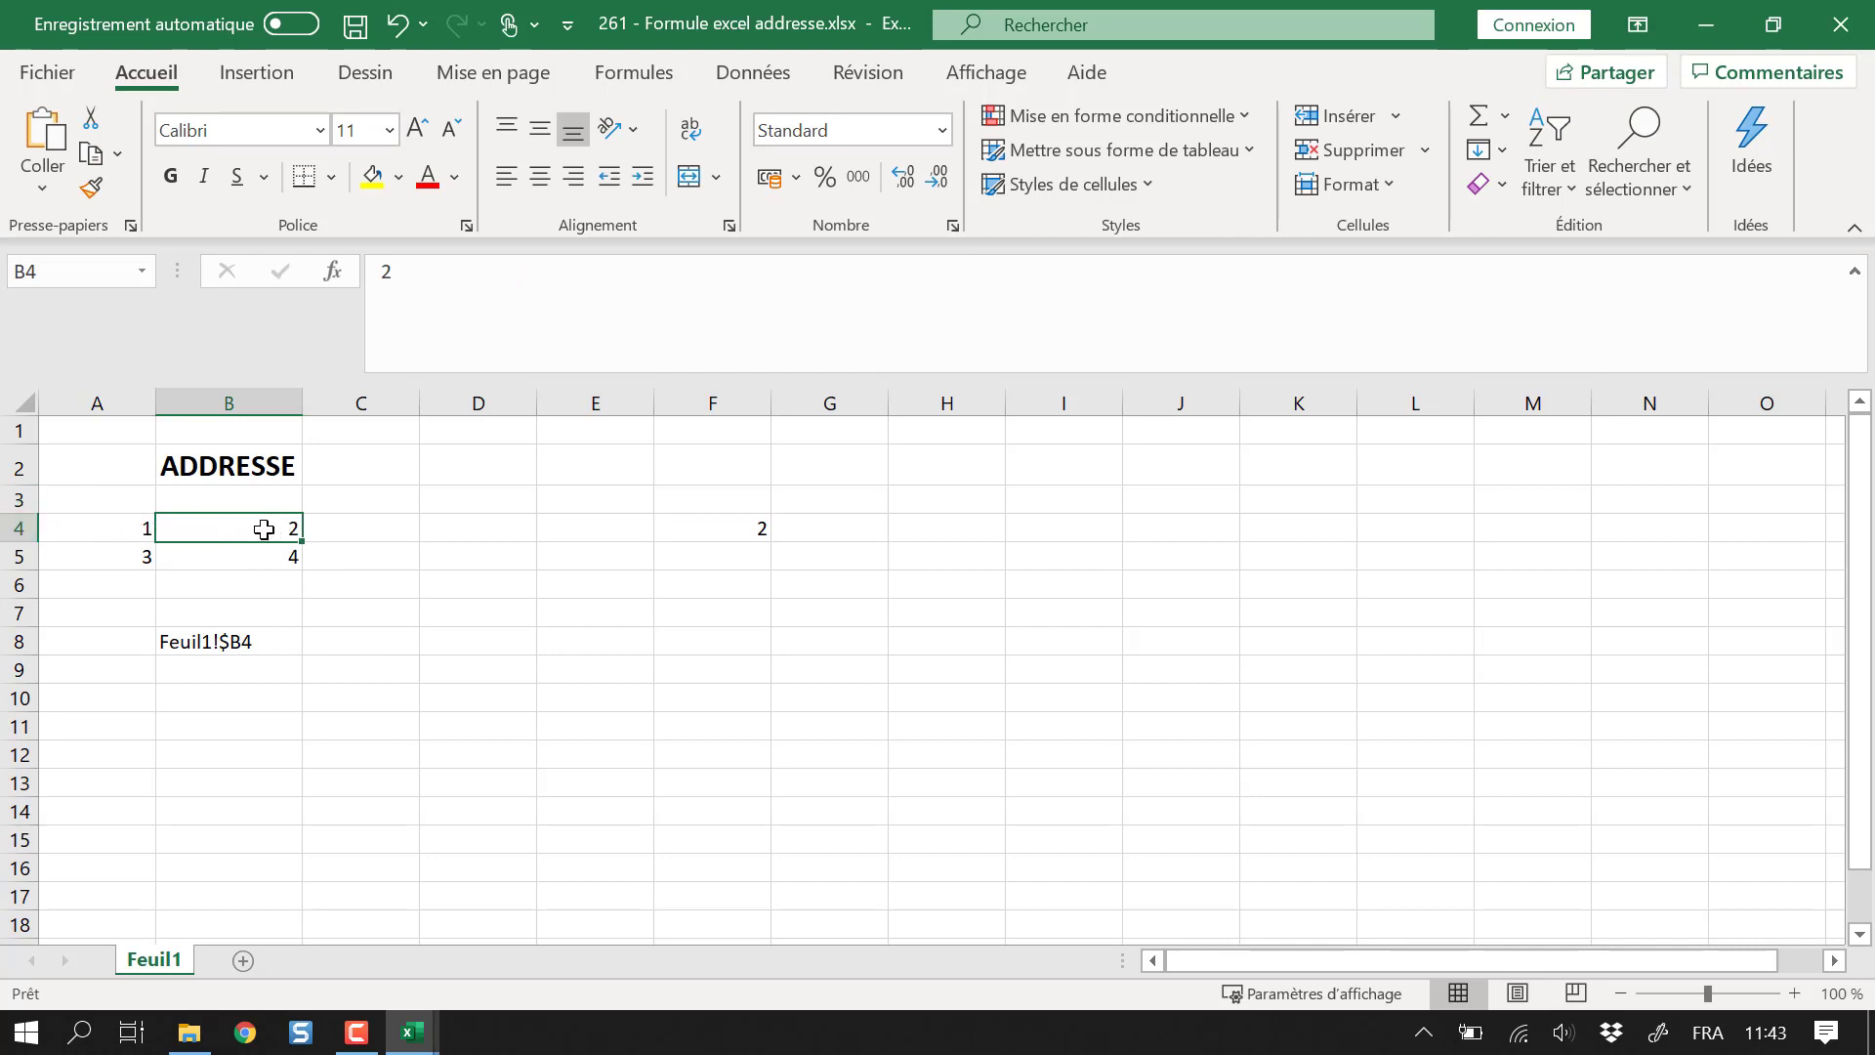
{"action": "left_click", "coordinate": [752, 524]}
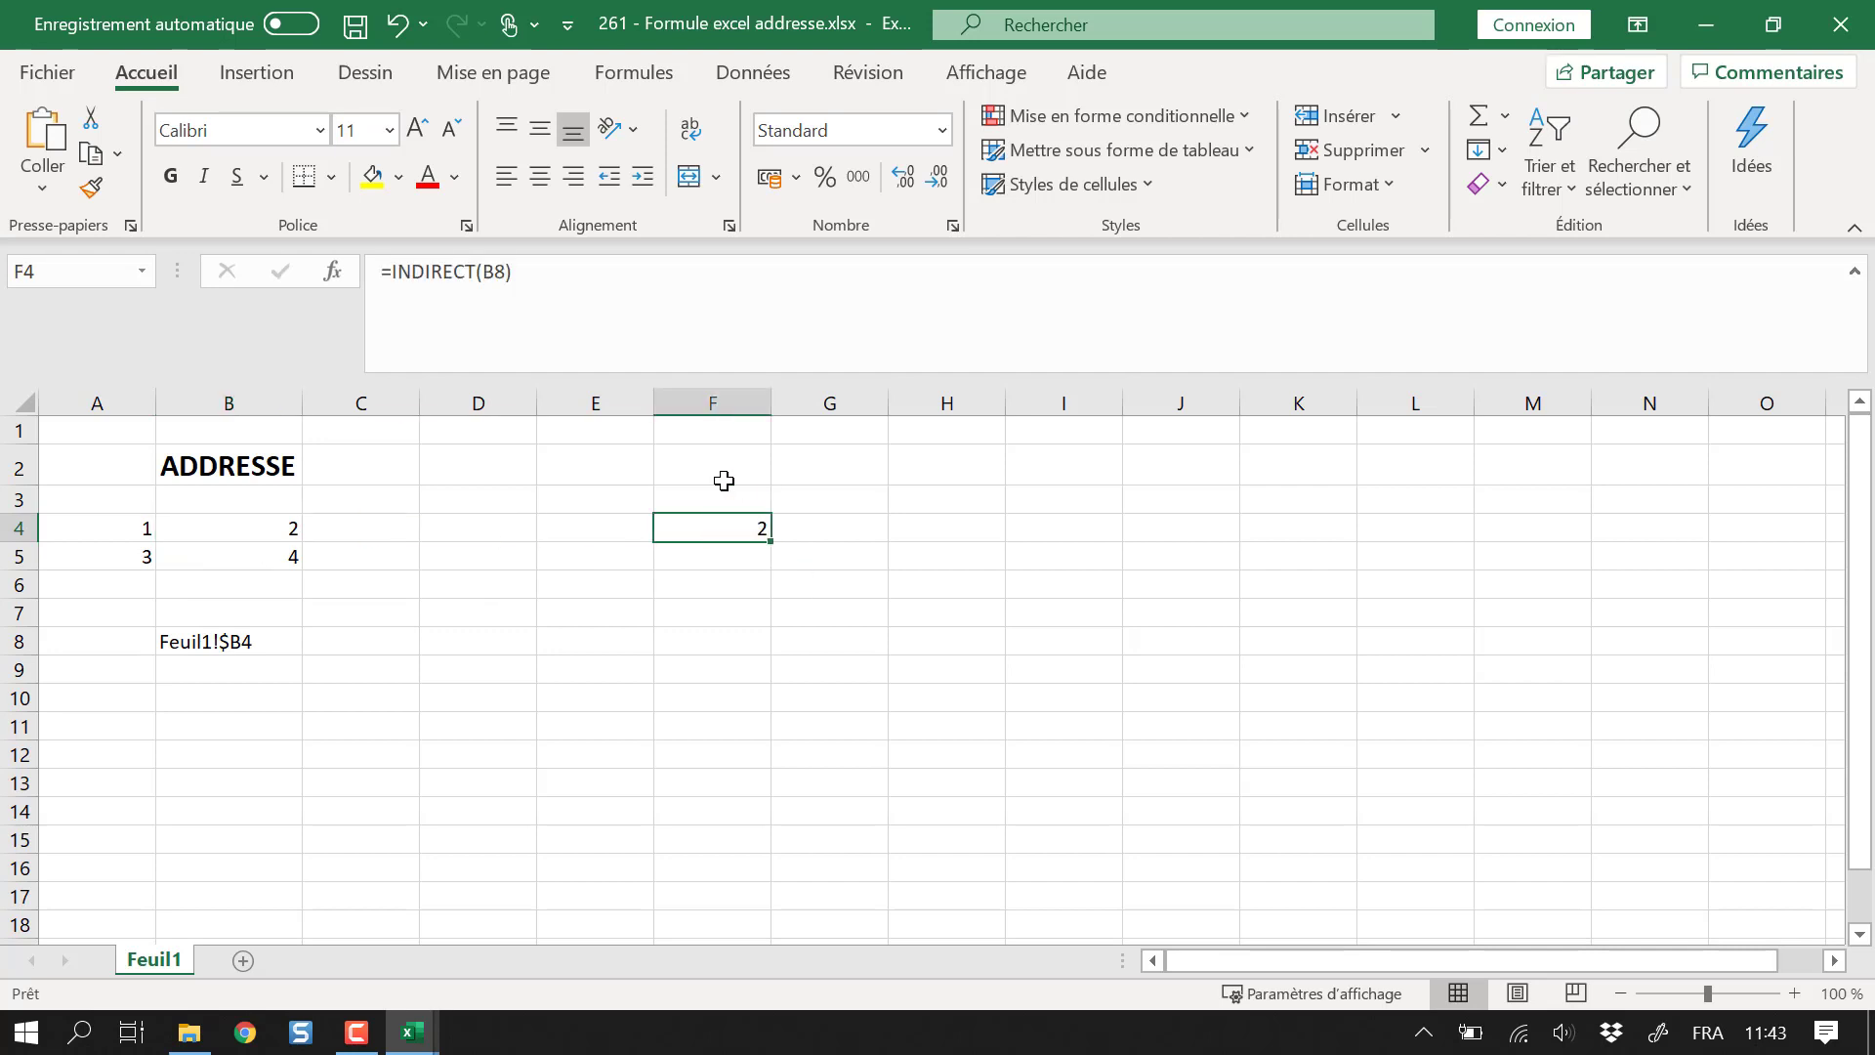
{"action": "left_click", "coordinate": [495, 283]}
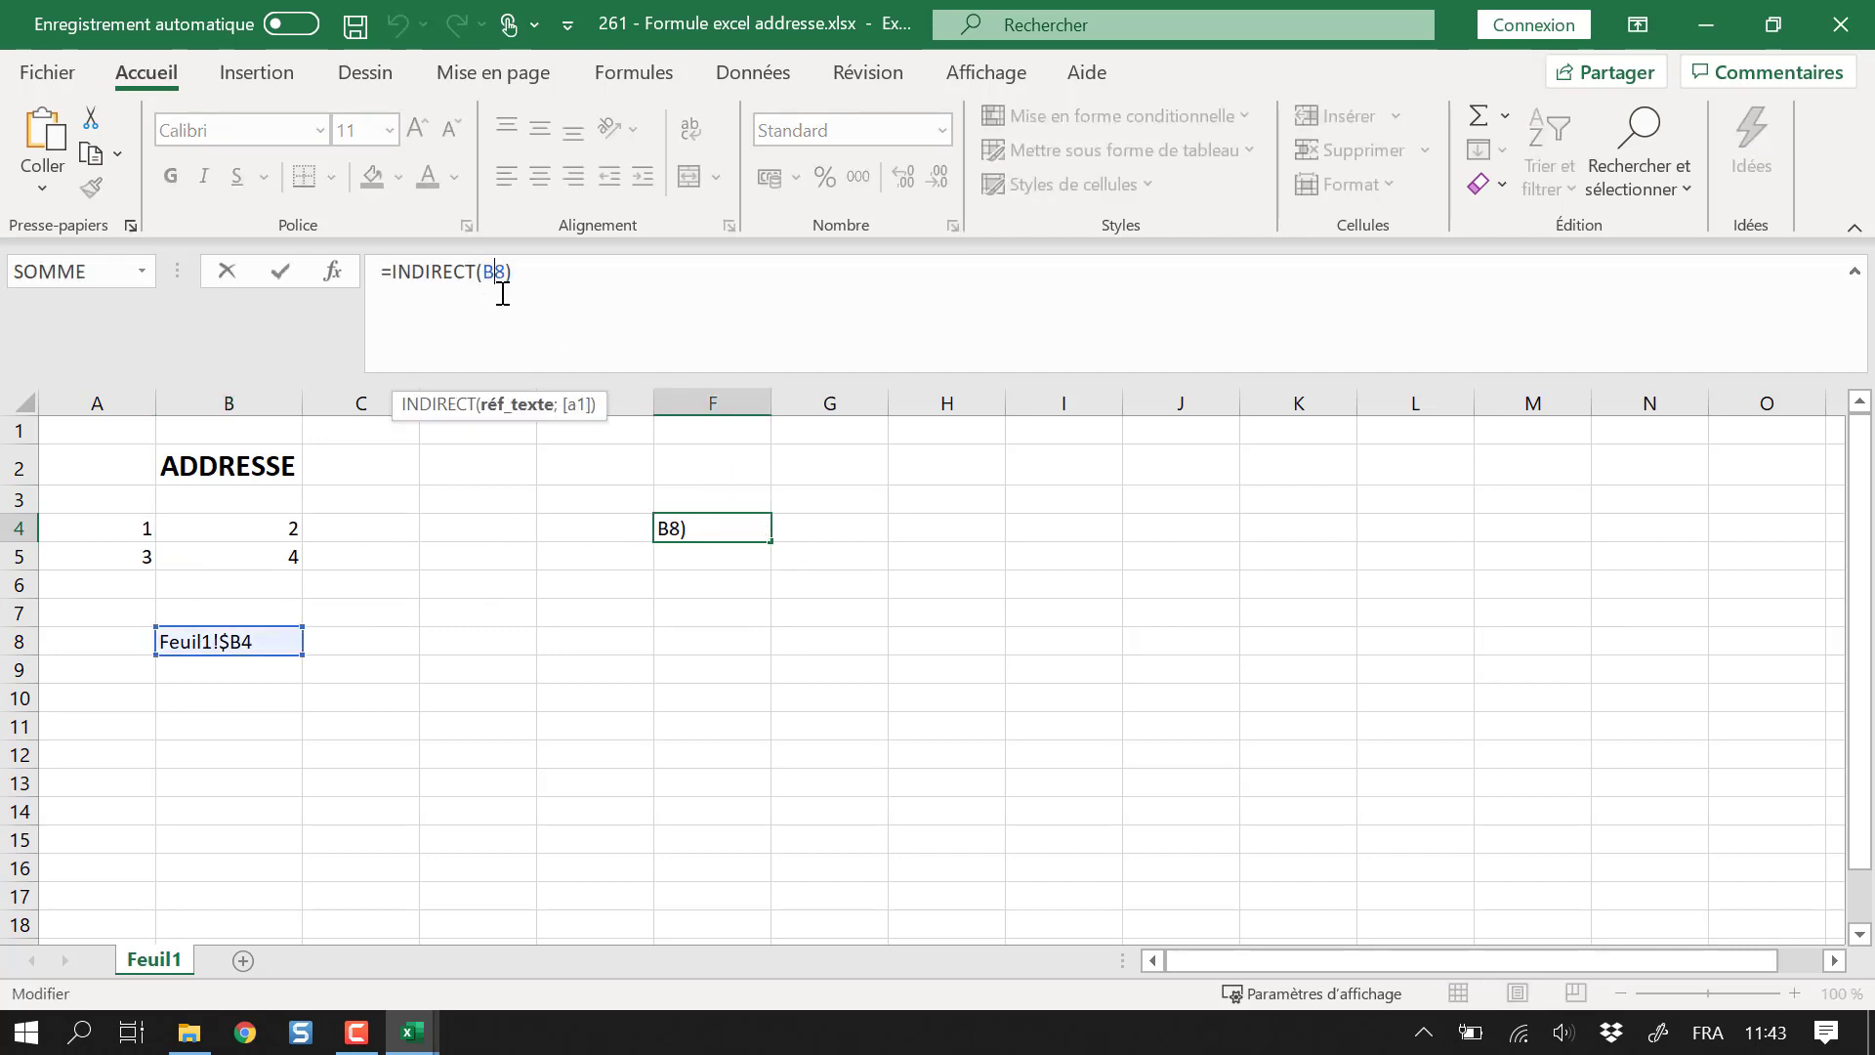
{"action": "left_click", "coordinate": [238, 641]}
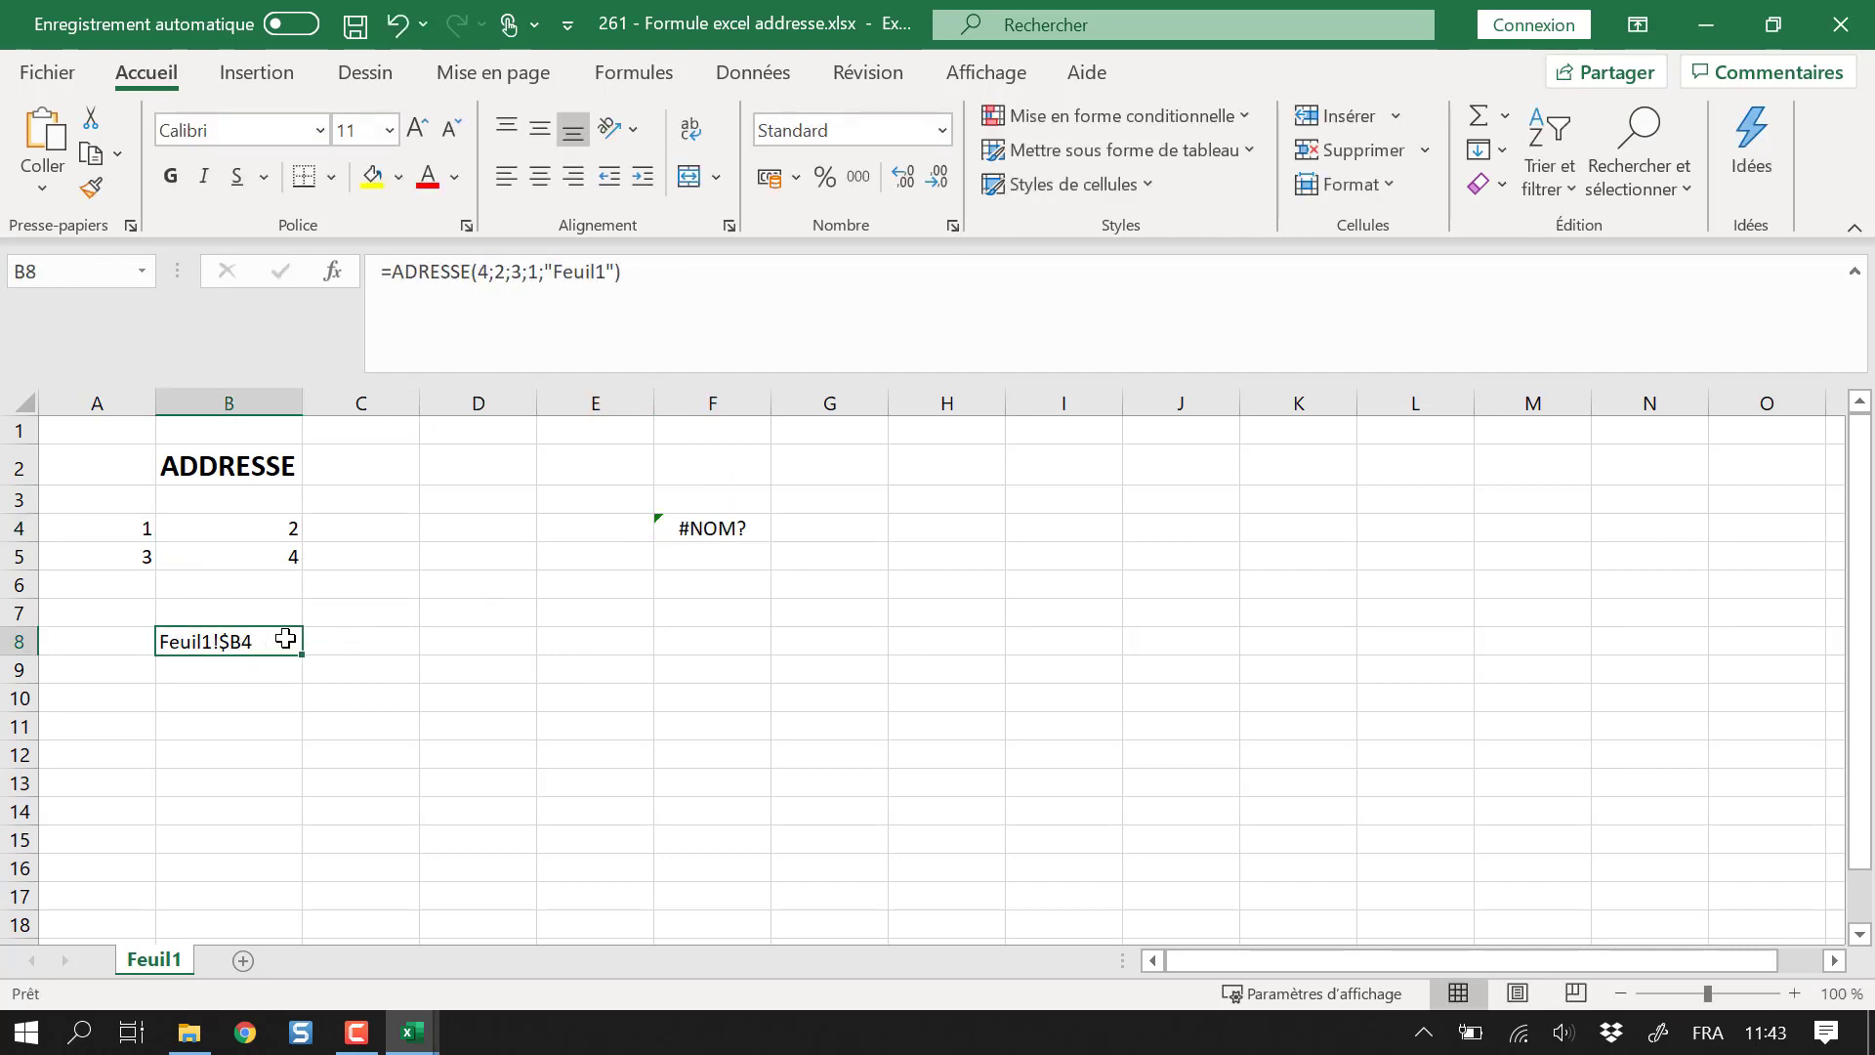
Remove the stray ² from the formula in F4 so that it reads =INDIRECT(B8)
{"action": "left_click", "coordinate": [695, 526]}
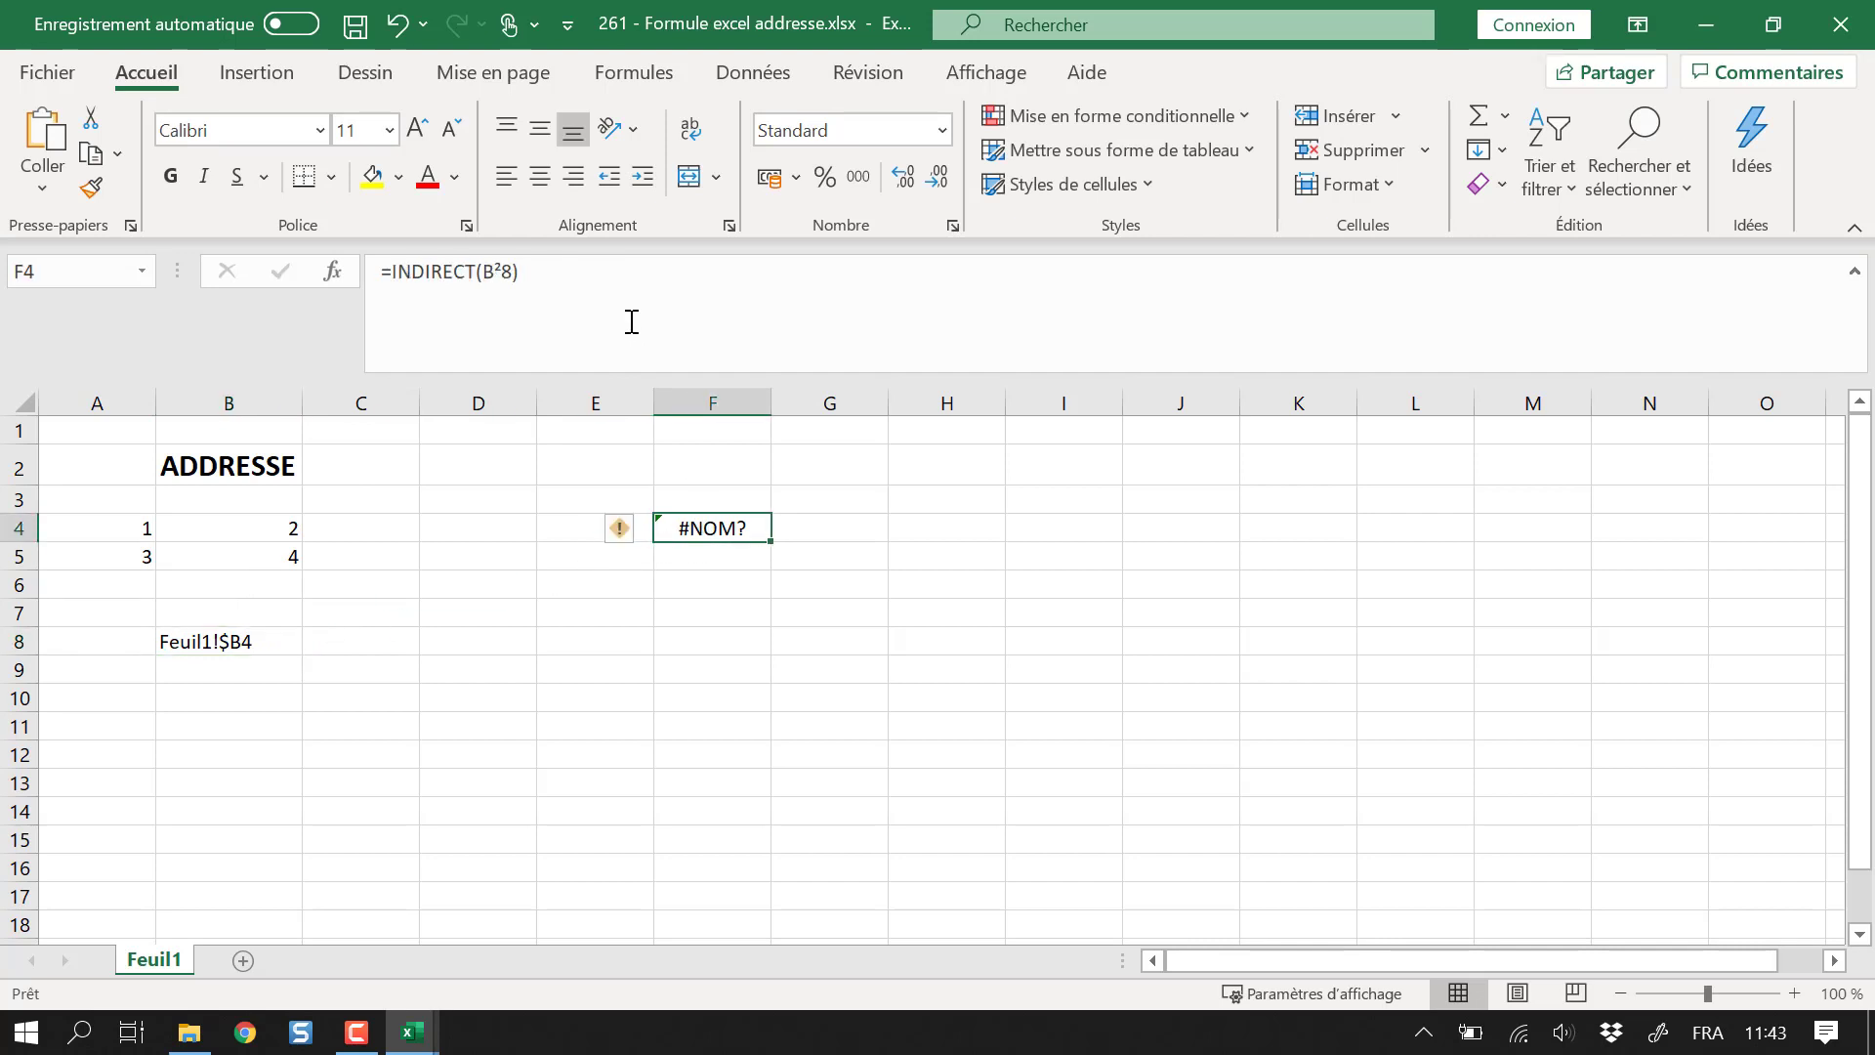
{"action": "left_click", "coordinate": [501, 271]}
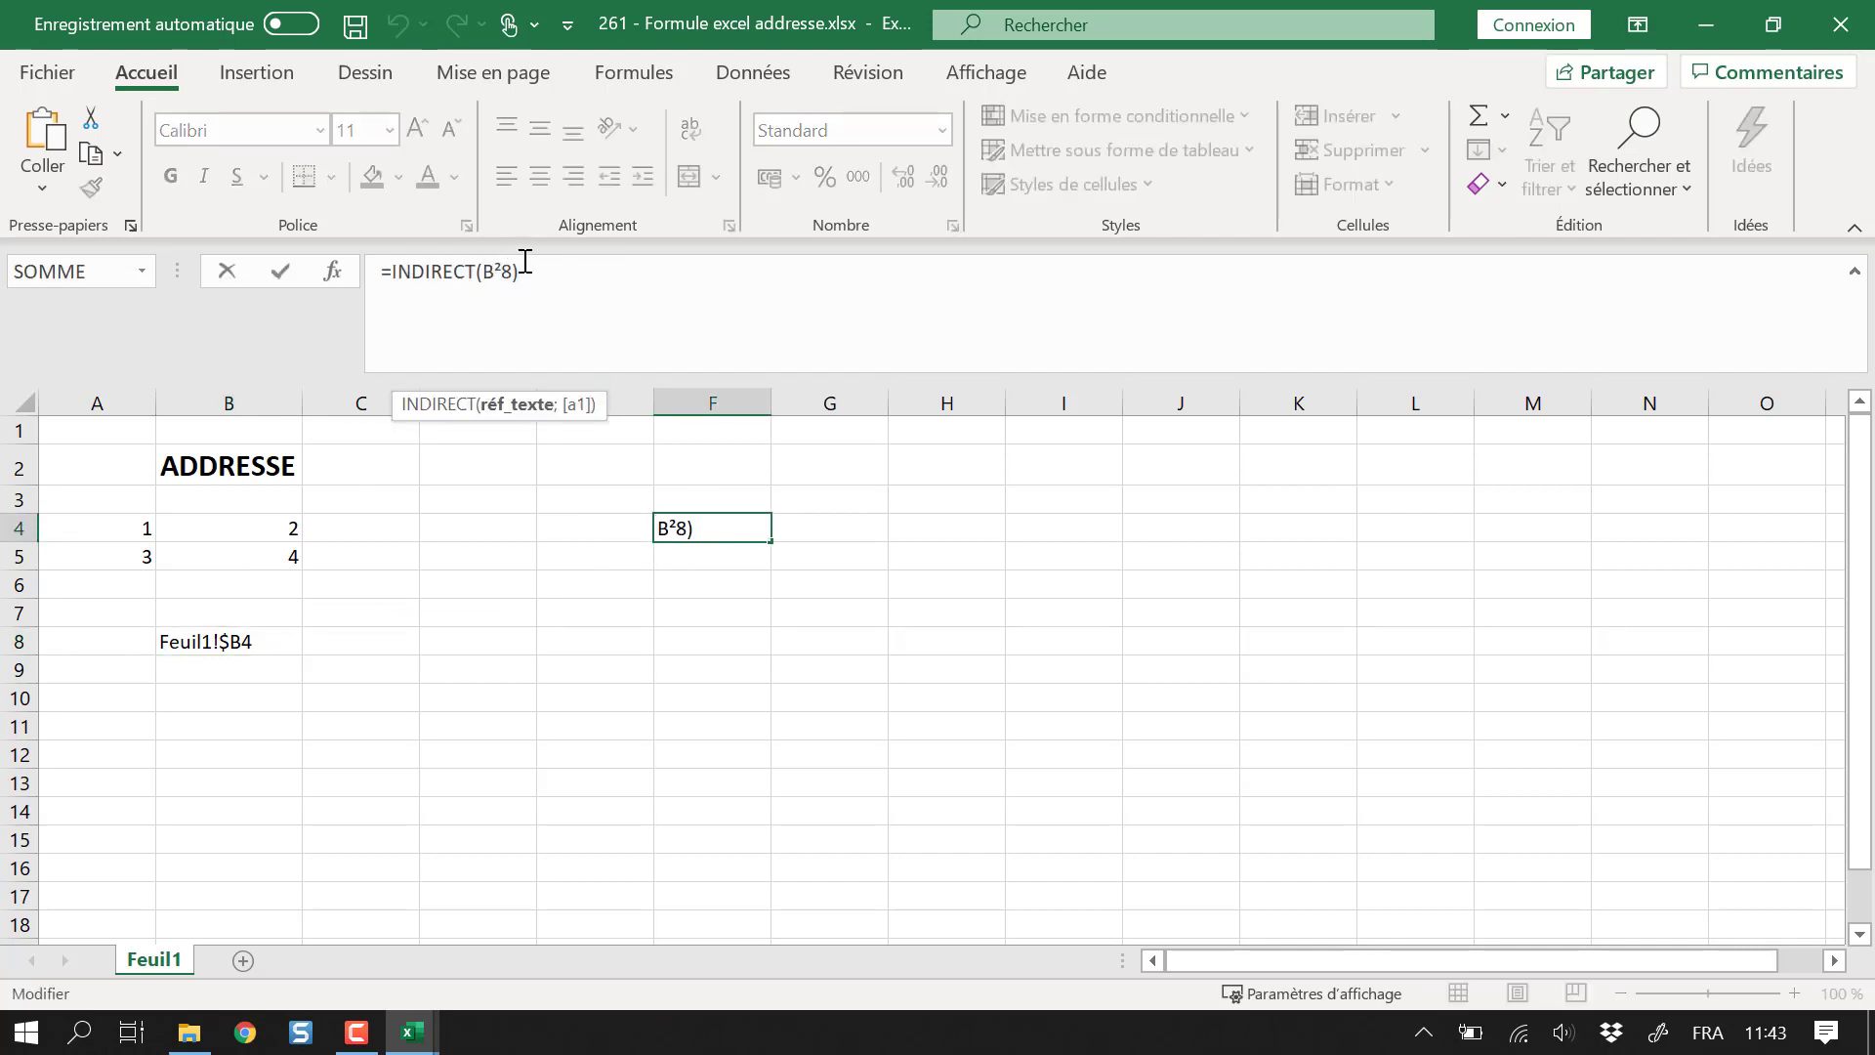
{"action": "key", "text": "BackSpace"}
{"action": "key", "text": "Return"}
Set the row argument of the ADRESSE formula in B8 to 5, making it =ADRESSE(5;2;3;1;"Feuil1")
{"action": "left_click", "coordinate": [242, 645]}
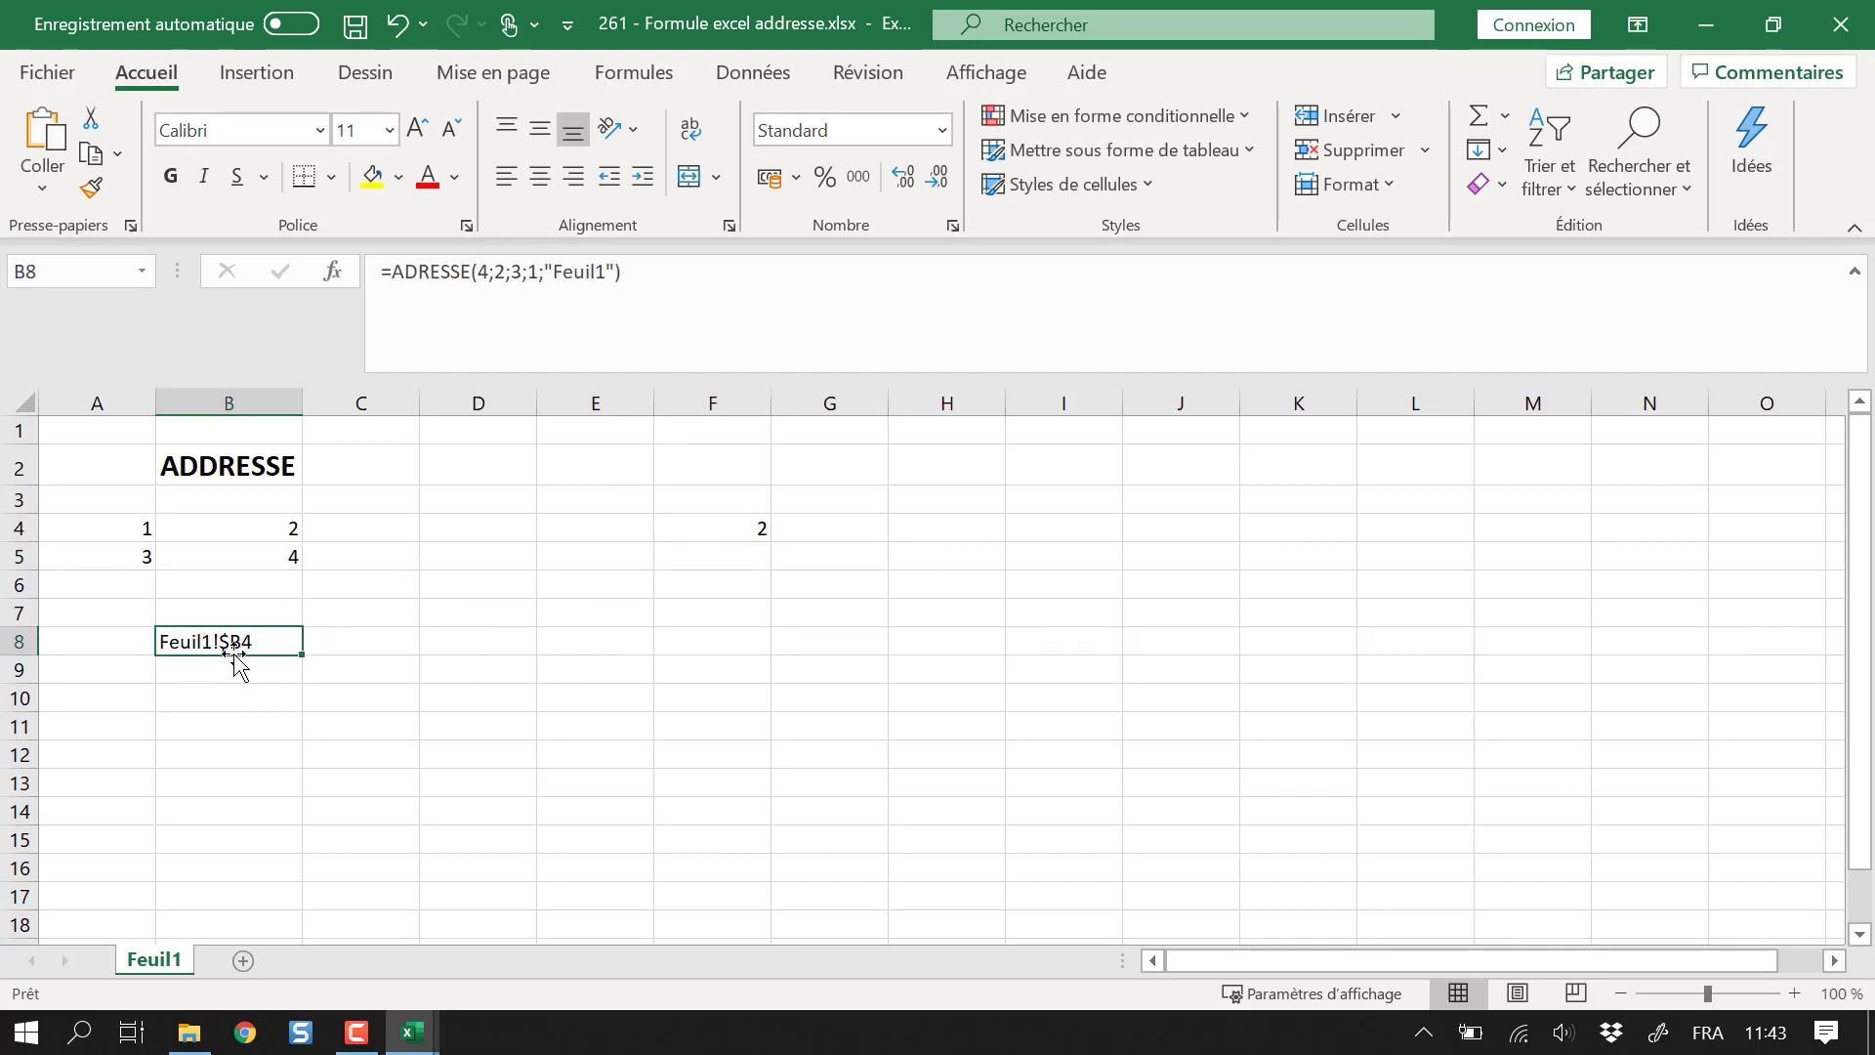
{"action": "left_click", "coordinate": [725, 530]}
{"action": "left_click", "coordinate": [260, 644]}
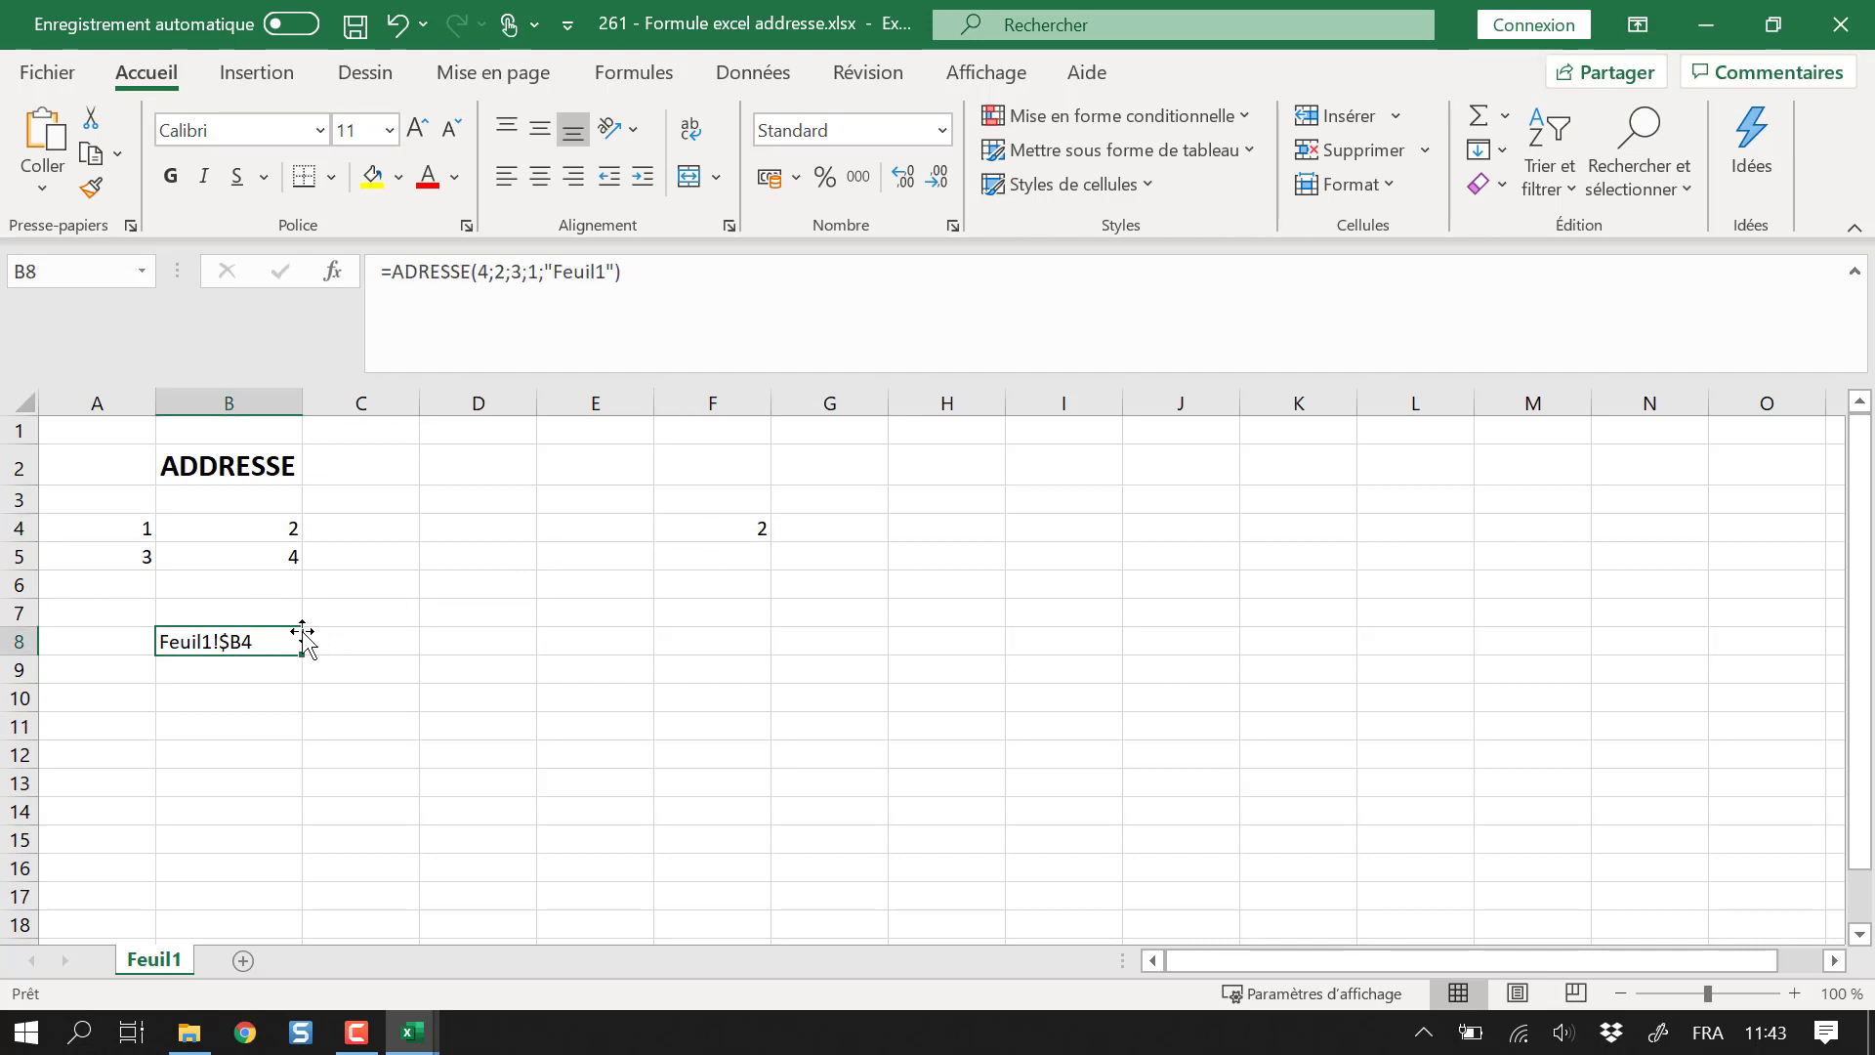
{"action": "left_click", "coordinate": [490, 273]}
{"action": "double_click", "coordinate": [481, 271]}
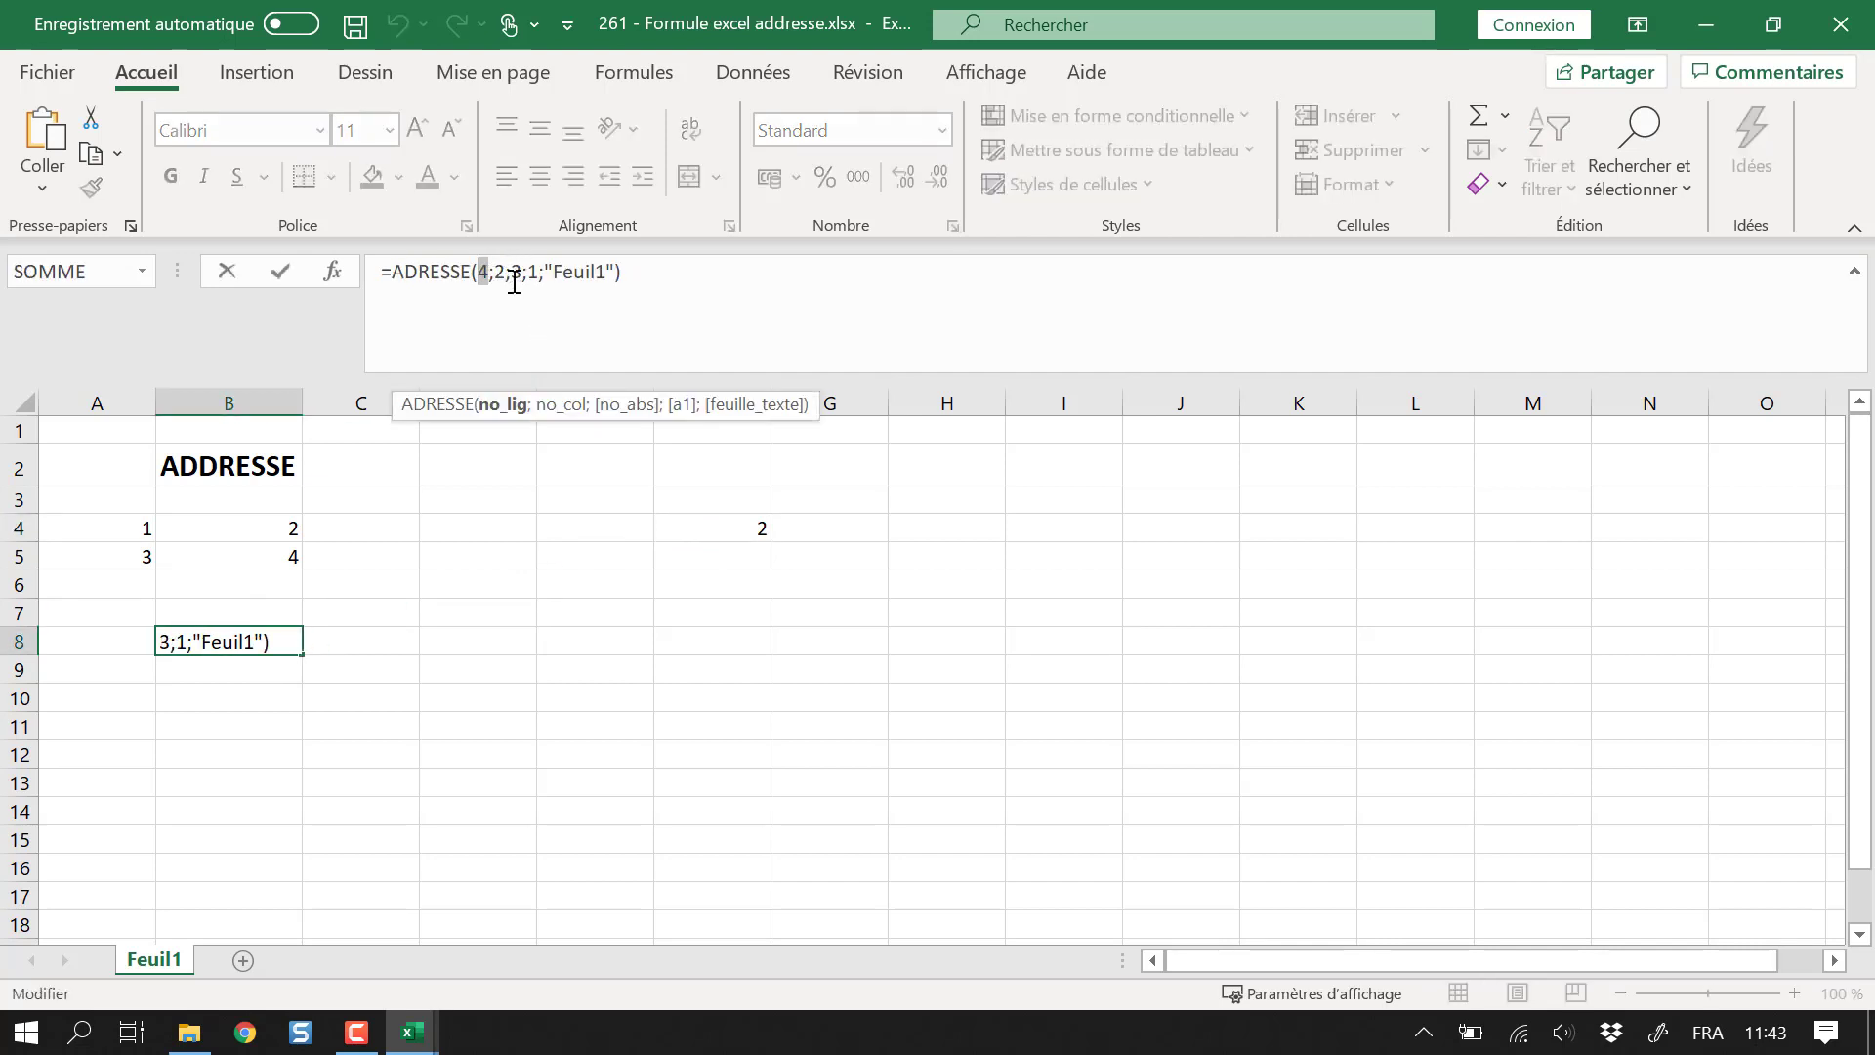
{"action": "type", "text": "5"}
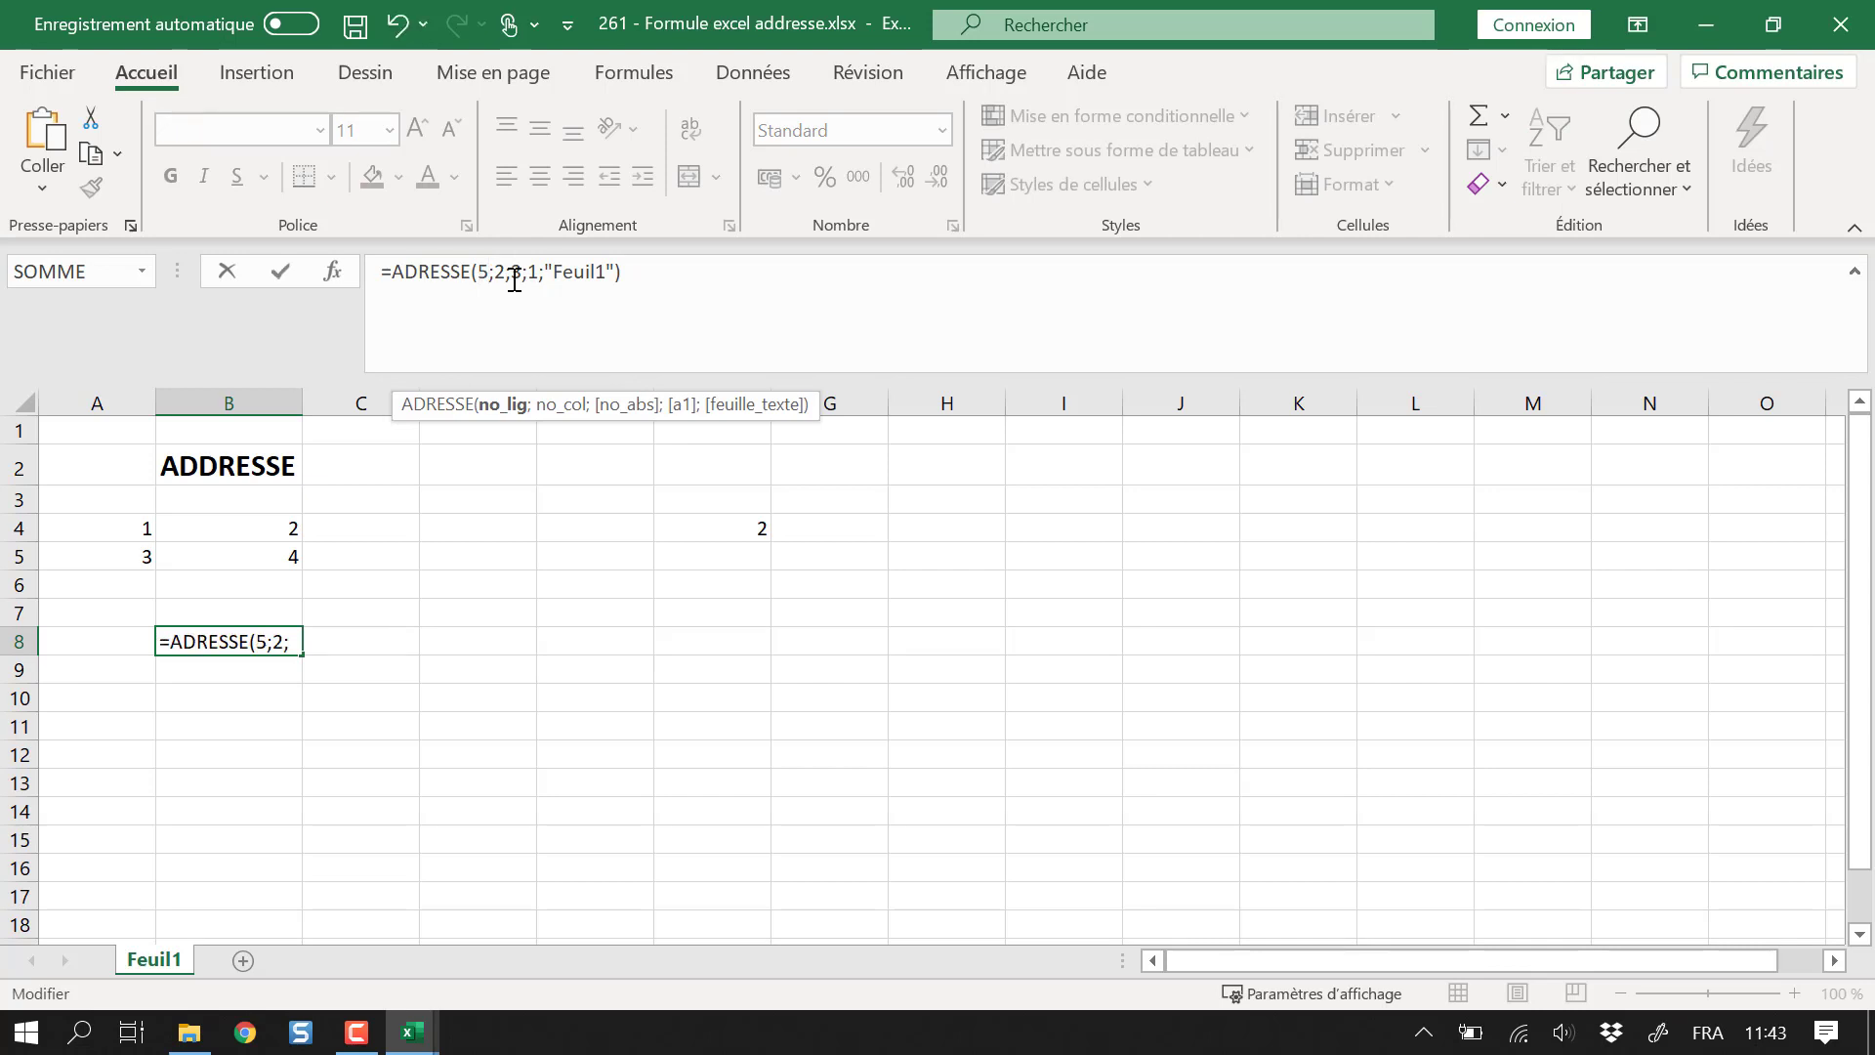
{"action": "key", "text": "Return"}
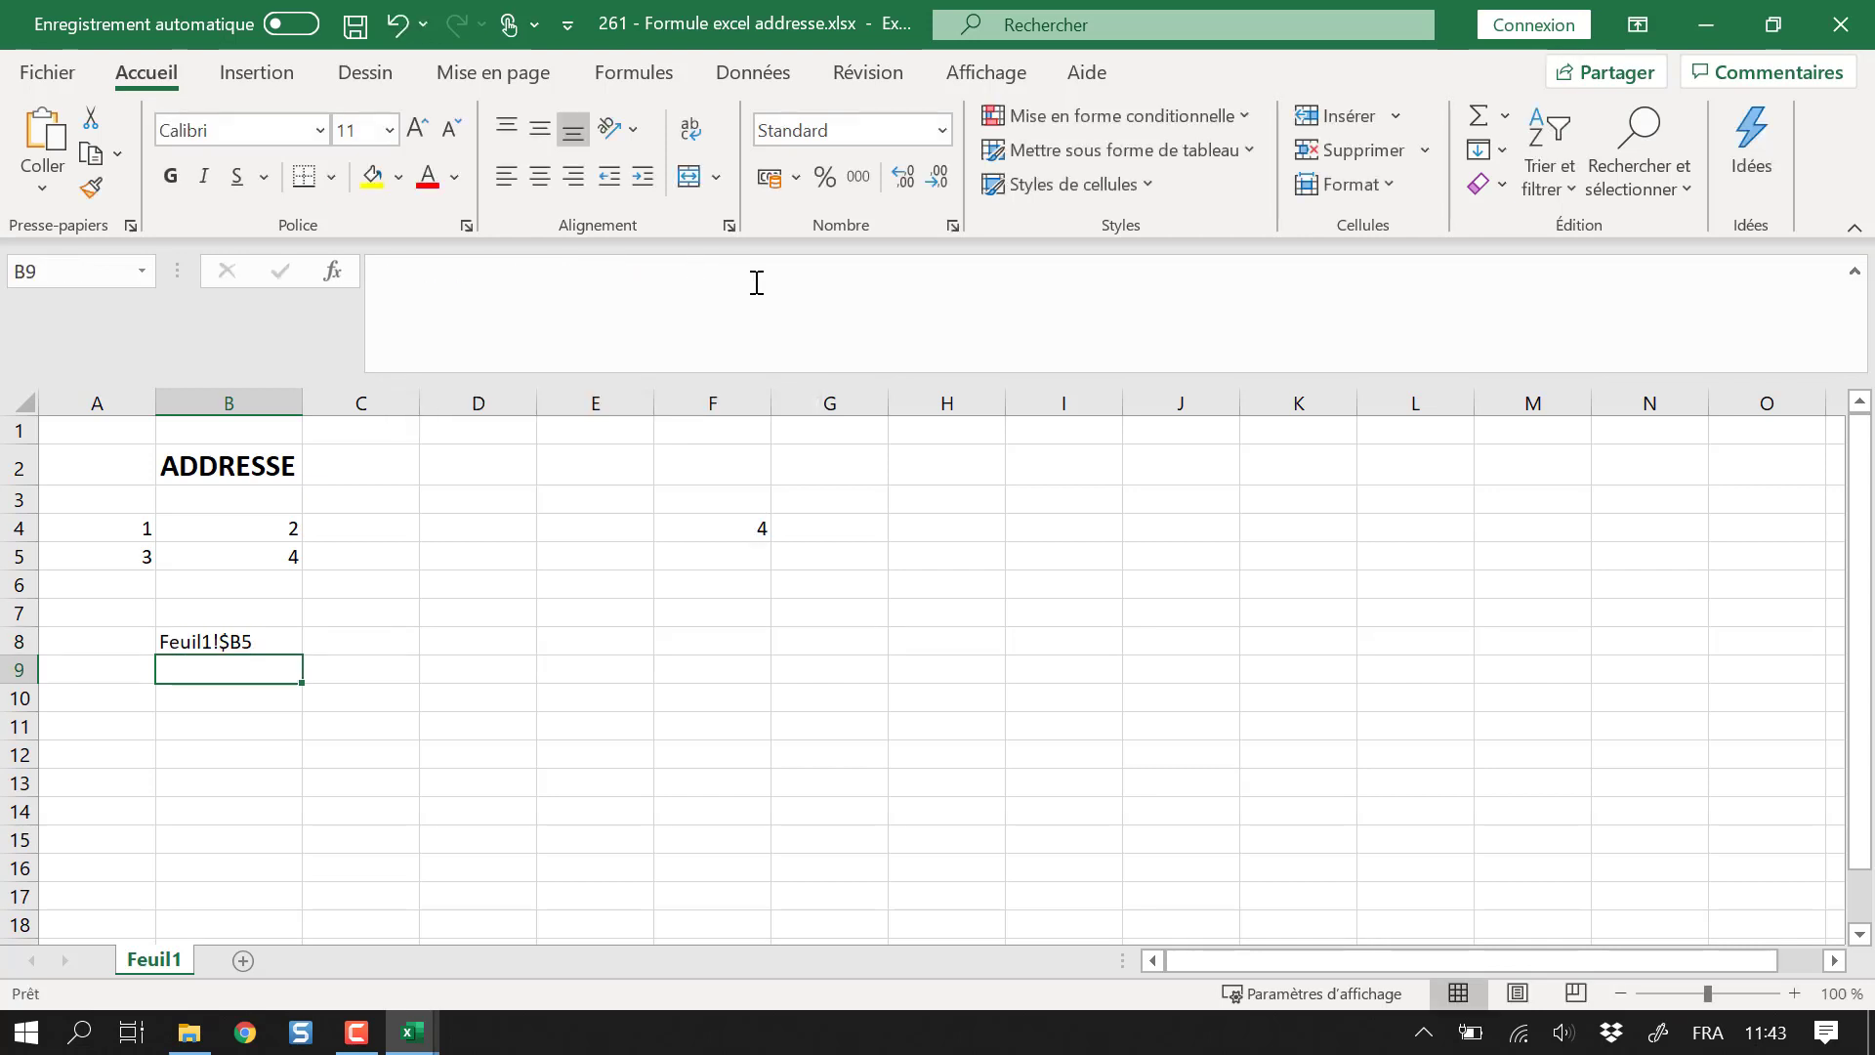
Compare the INDIRECT result in F4 with cell B5 and examine the row and column arguments of the ADRESSE formula in B8
{"action": "left_click", "coordinate": [767, 532]}
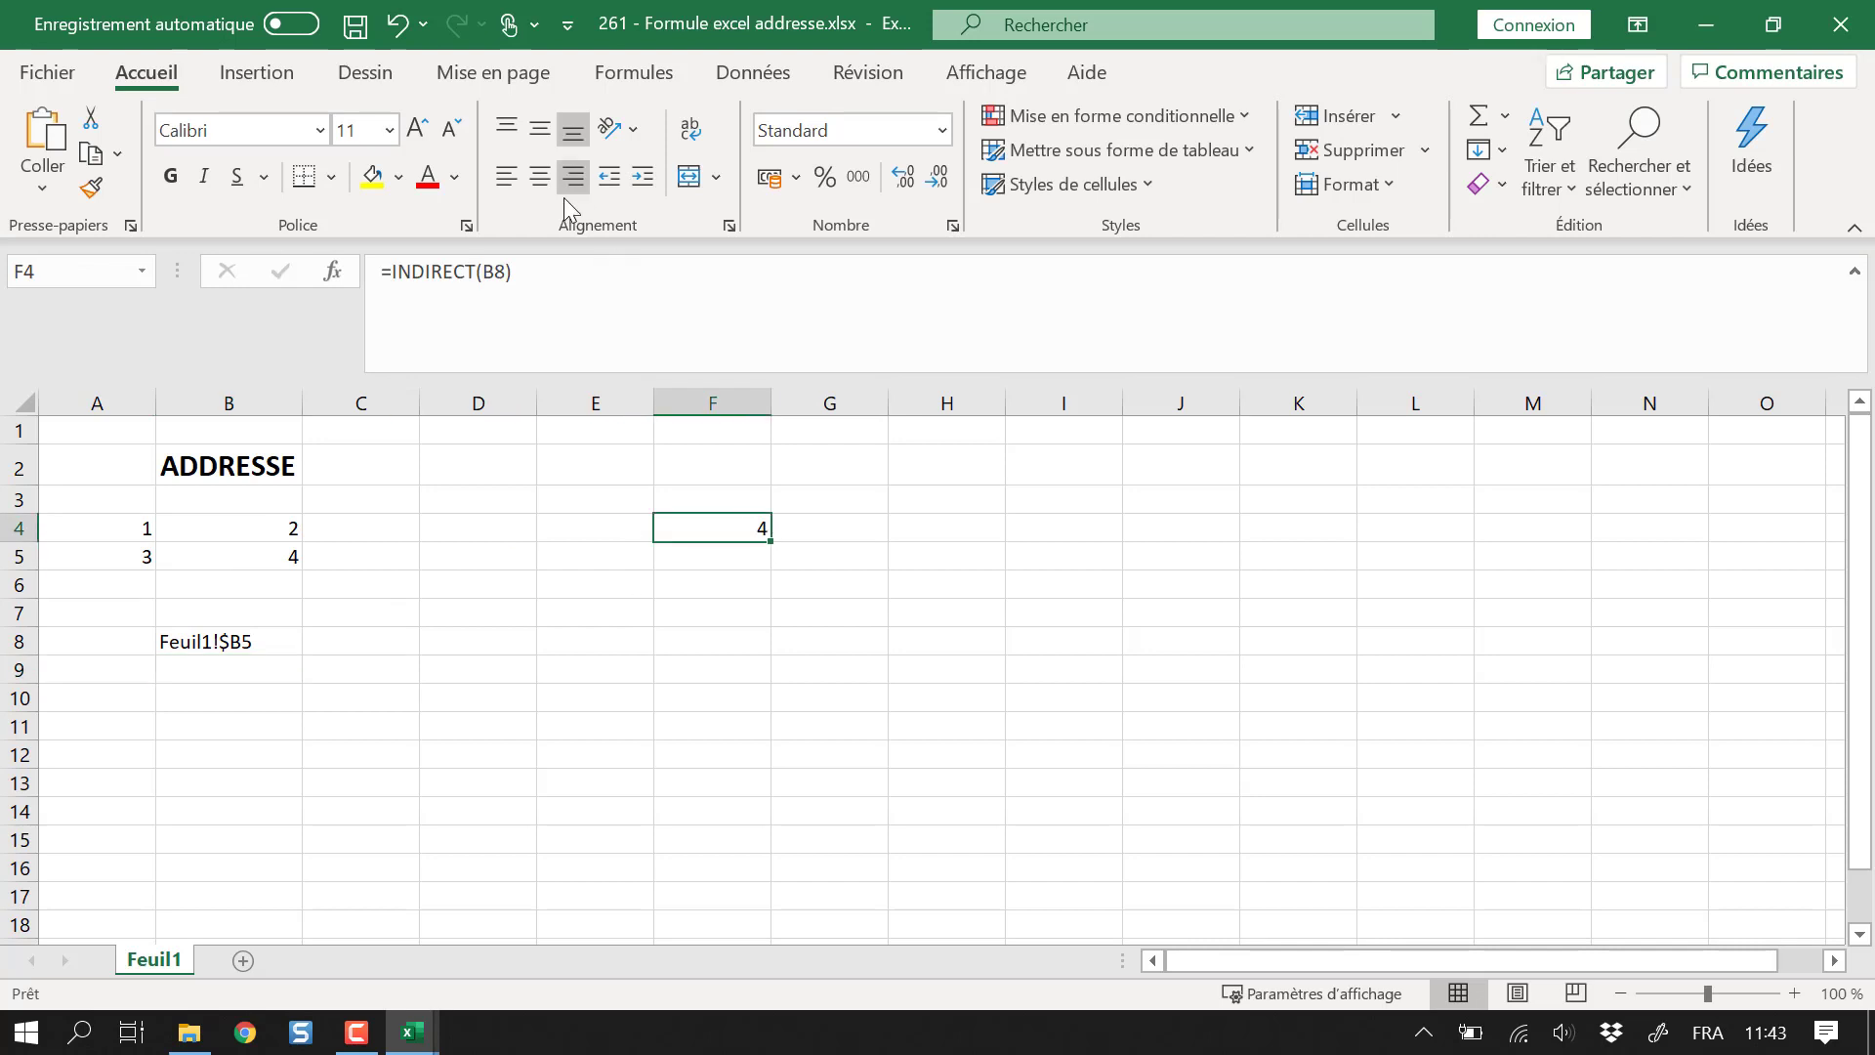
{"action": "left_click", "coordinate": [260, 554]}
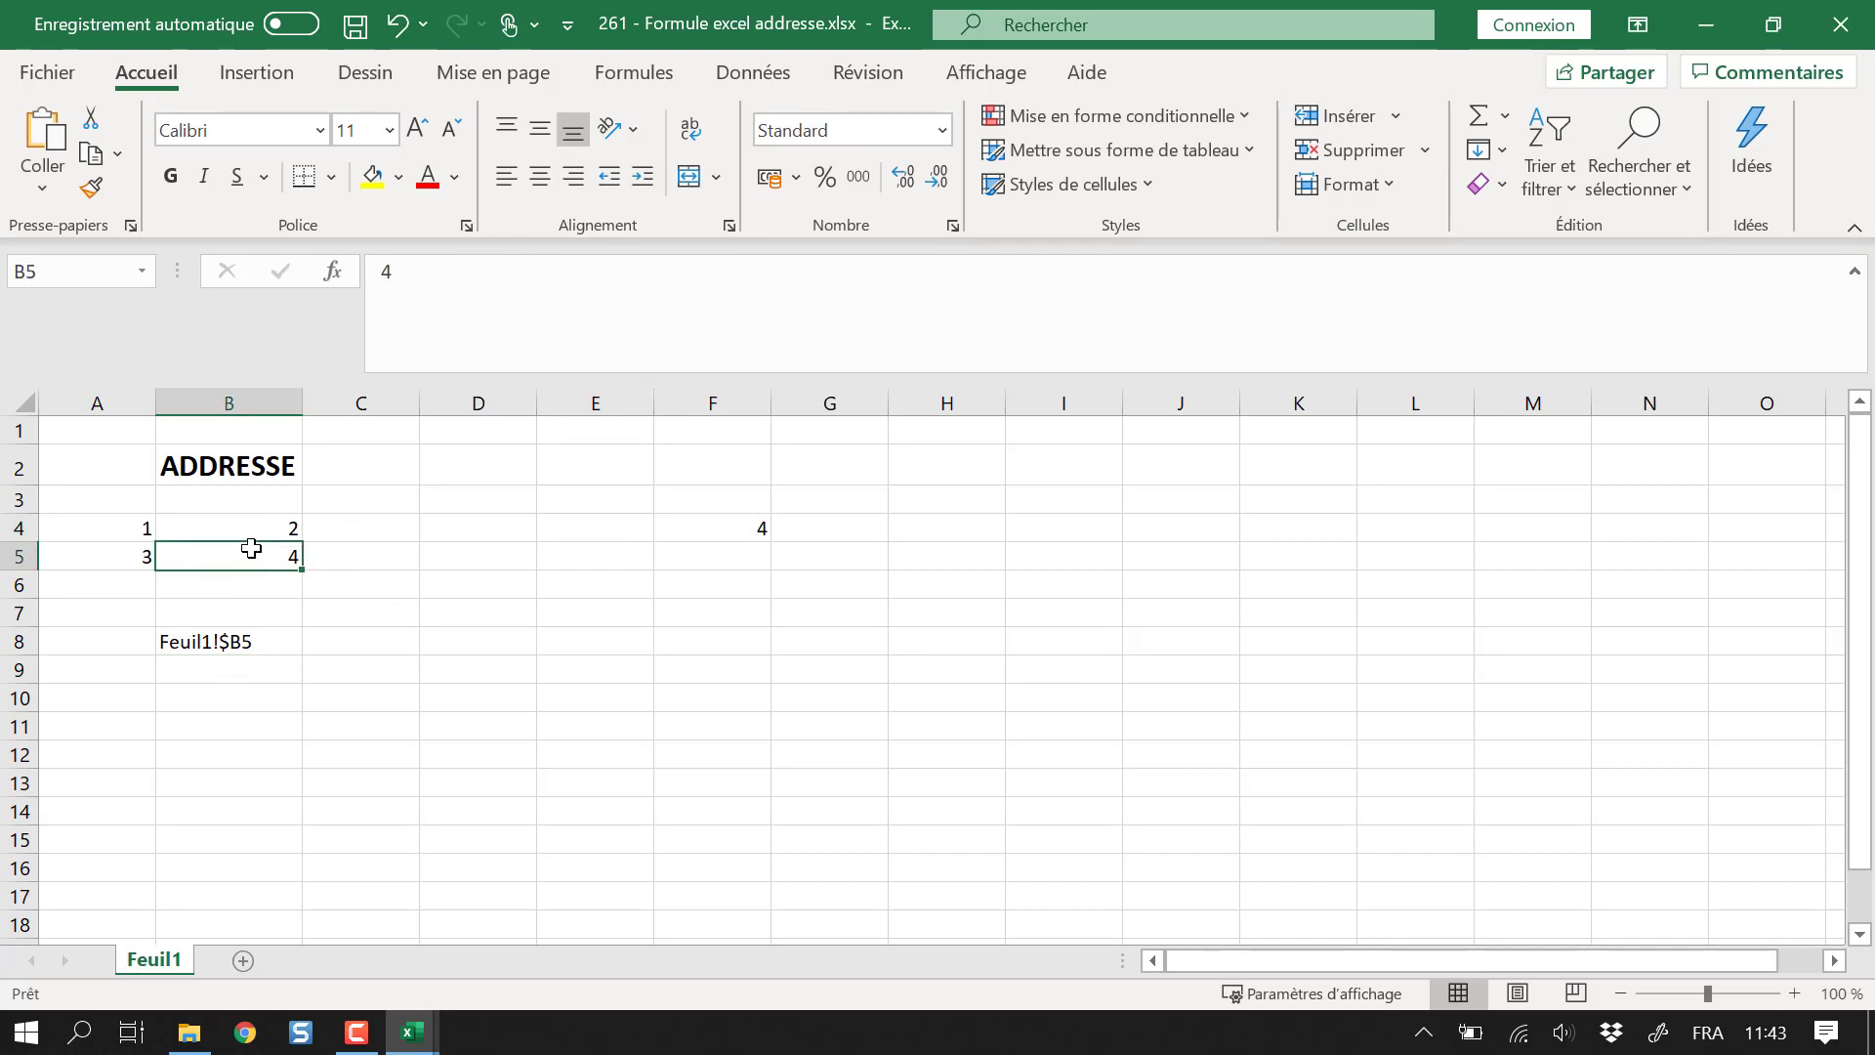
{"action": "left_click", "coordinate": [717, 530]}
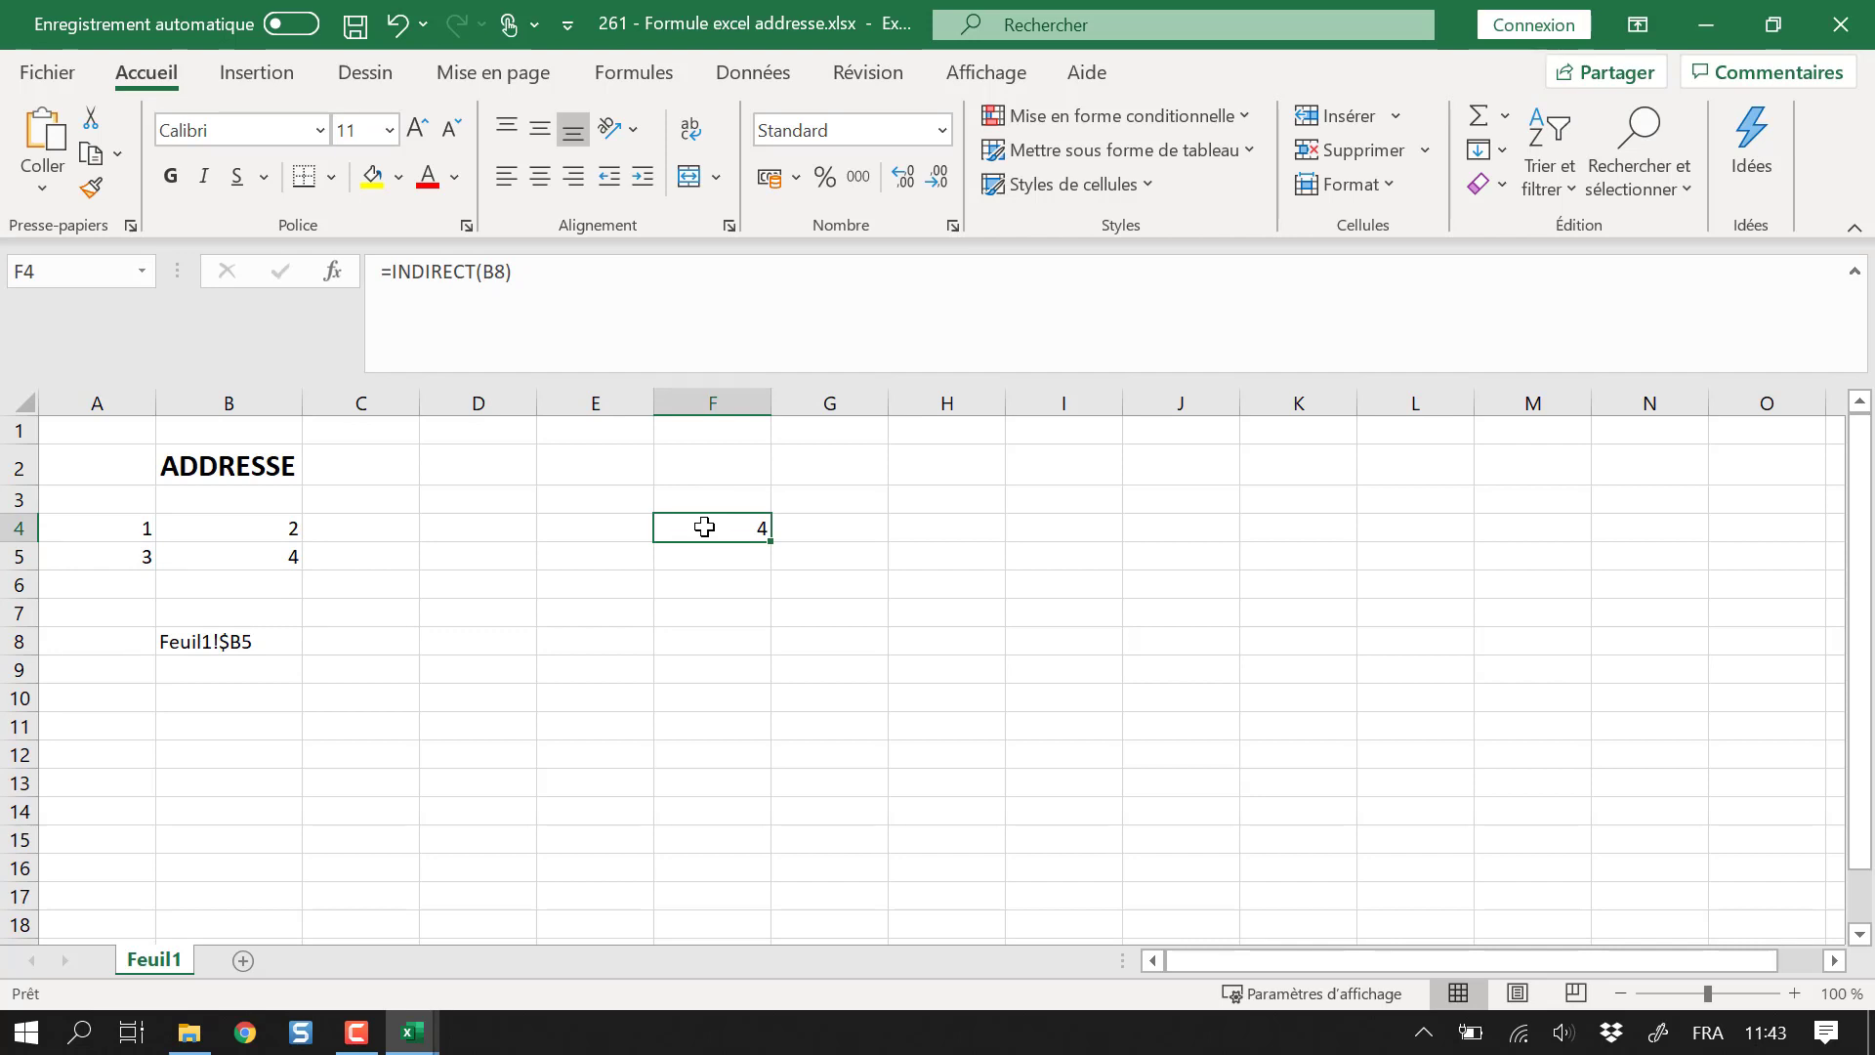
{"action": "left_click", "coordinate": [252, 645]}
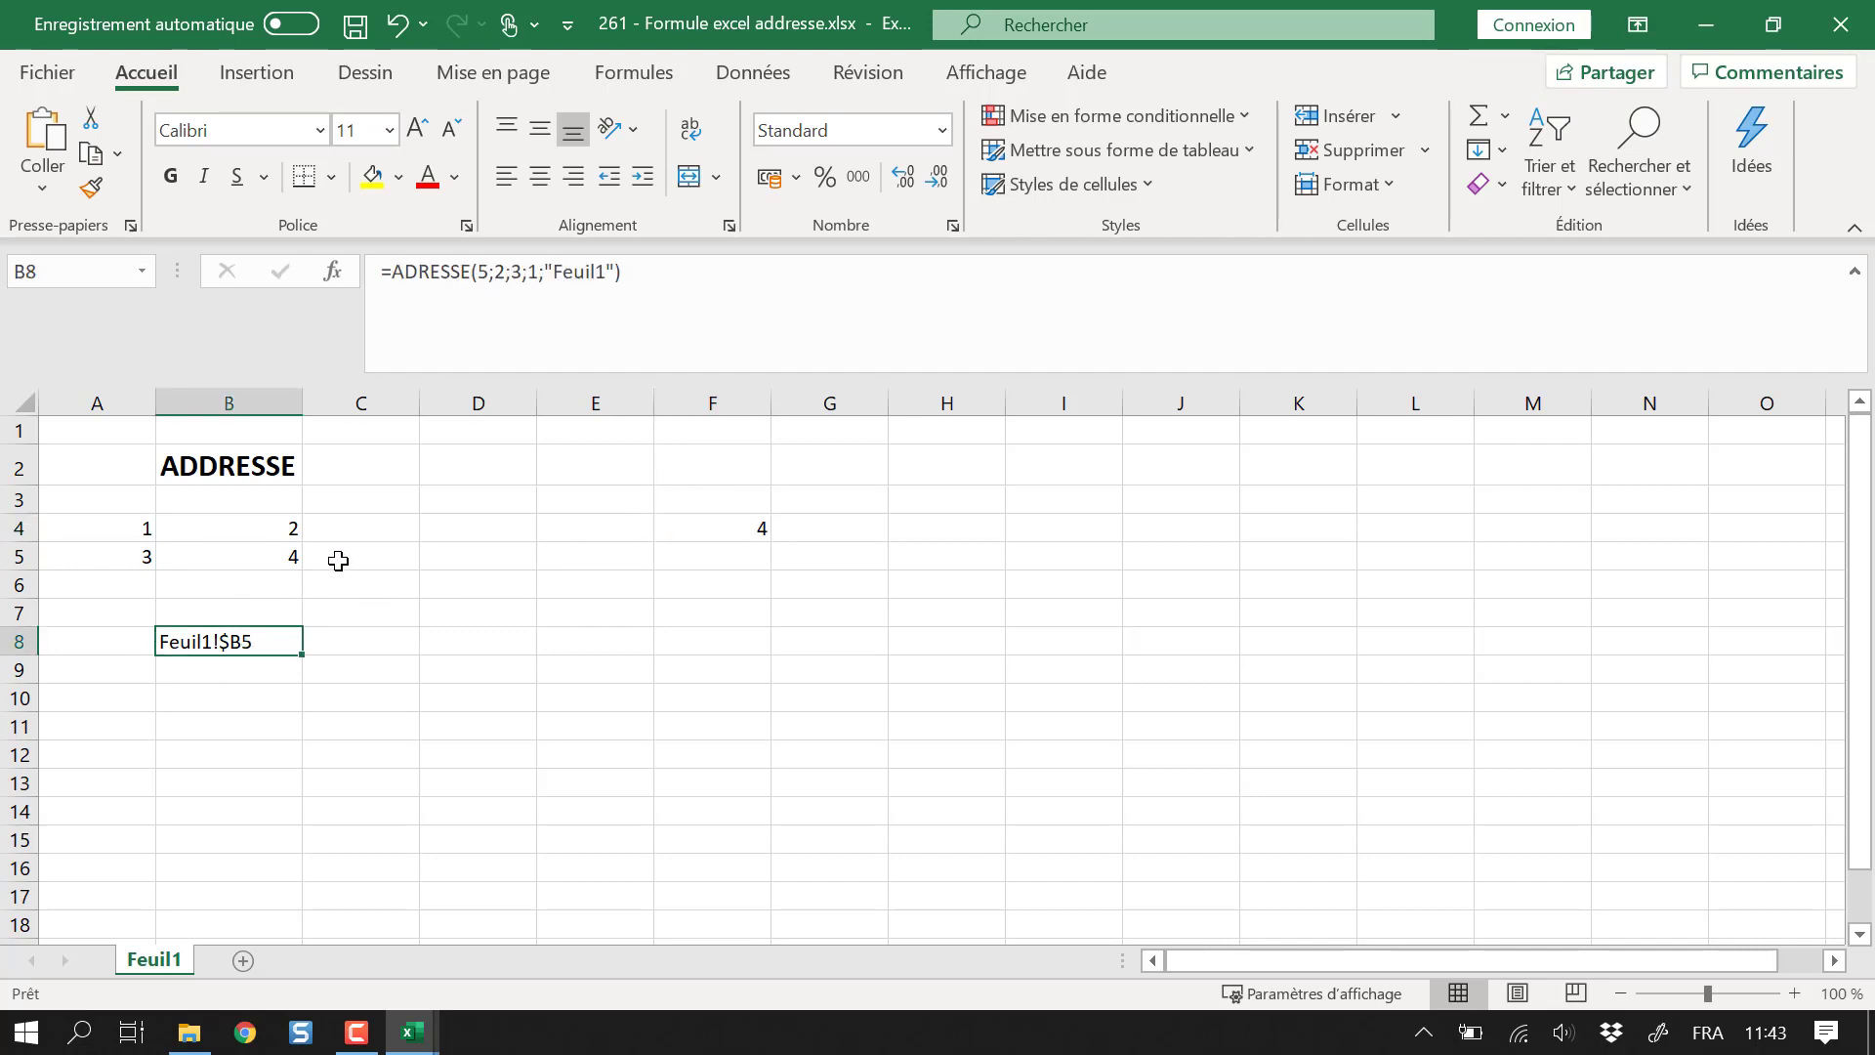
{"action": "left_click", "coordinate": [492, 272]}
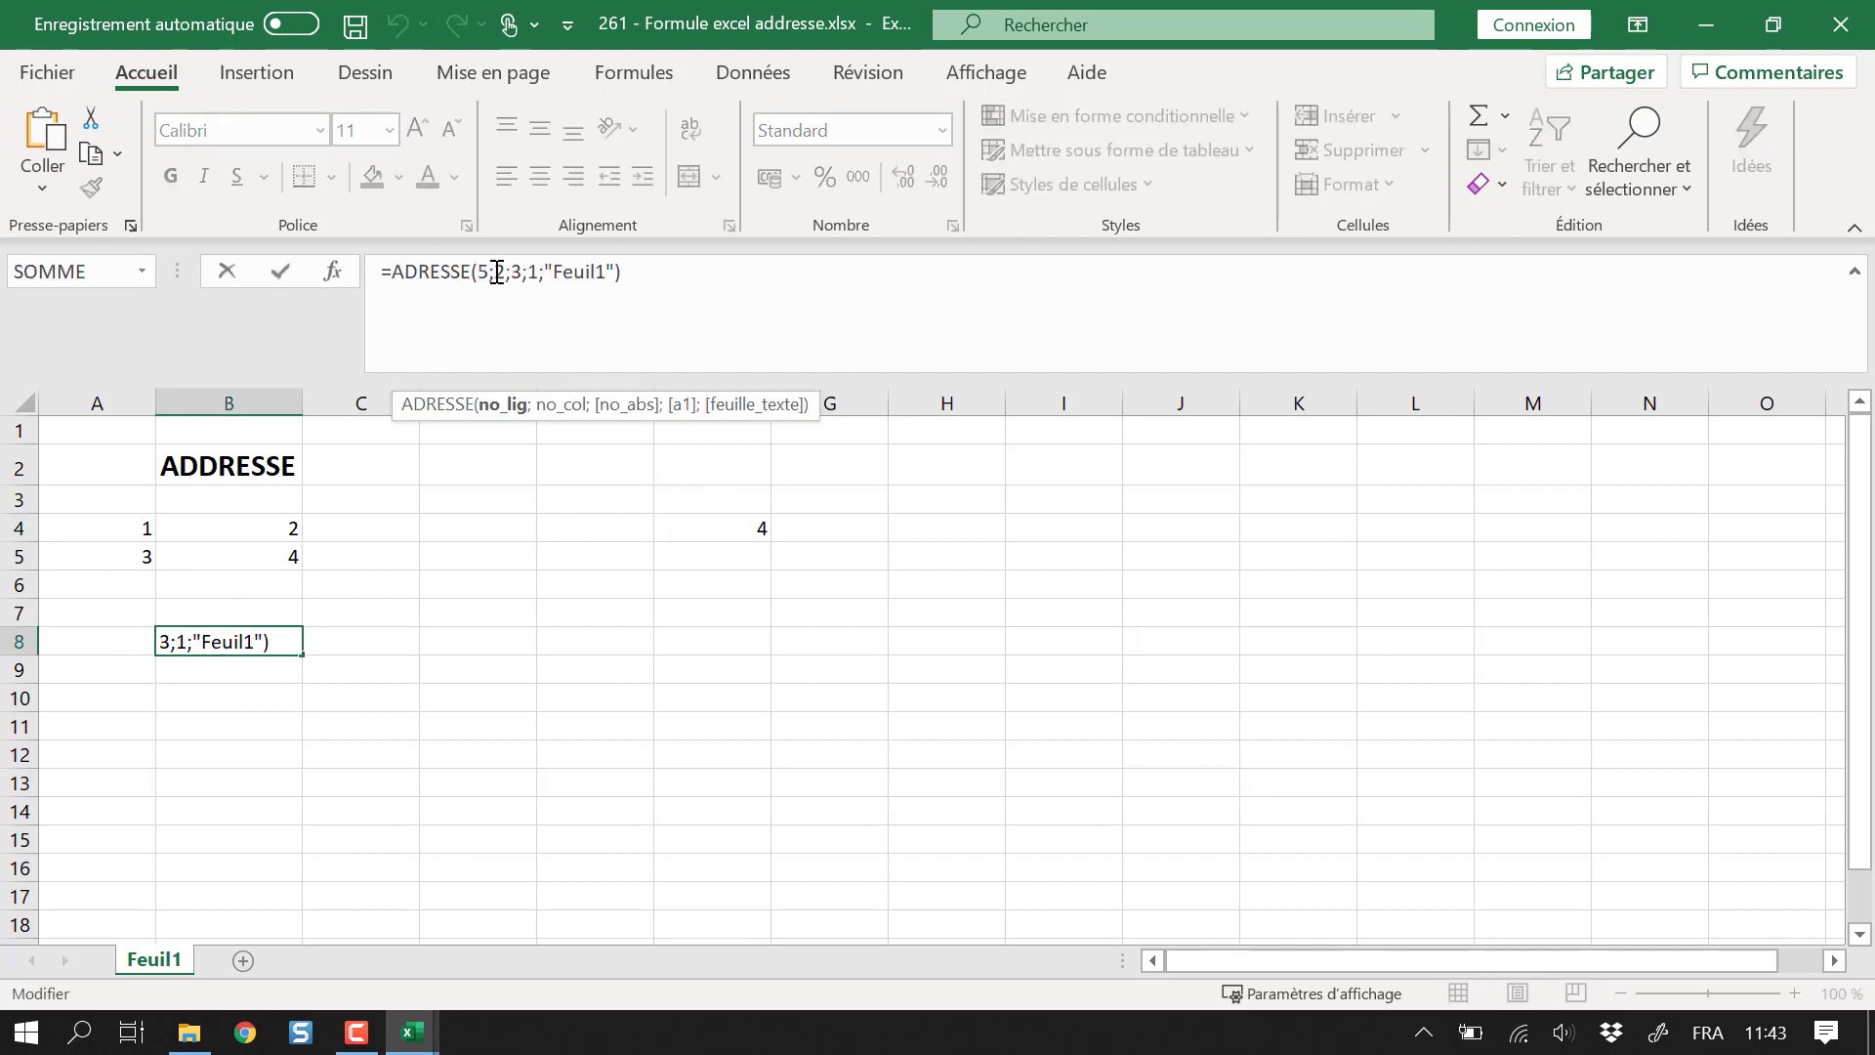
{"action": "left_click", "coordinate": [497, 272]}
{"action": "key", "text": "Escape"}
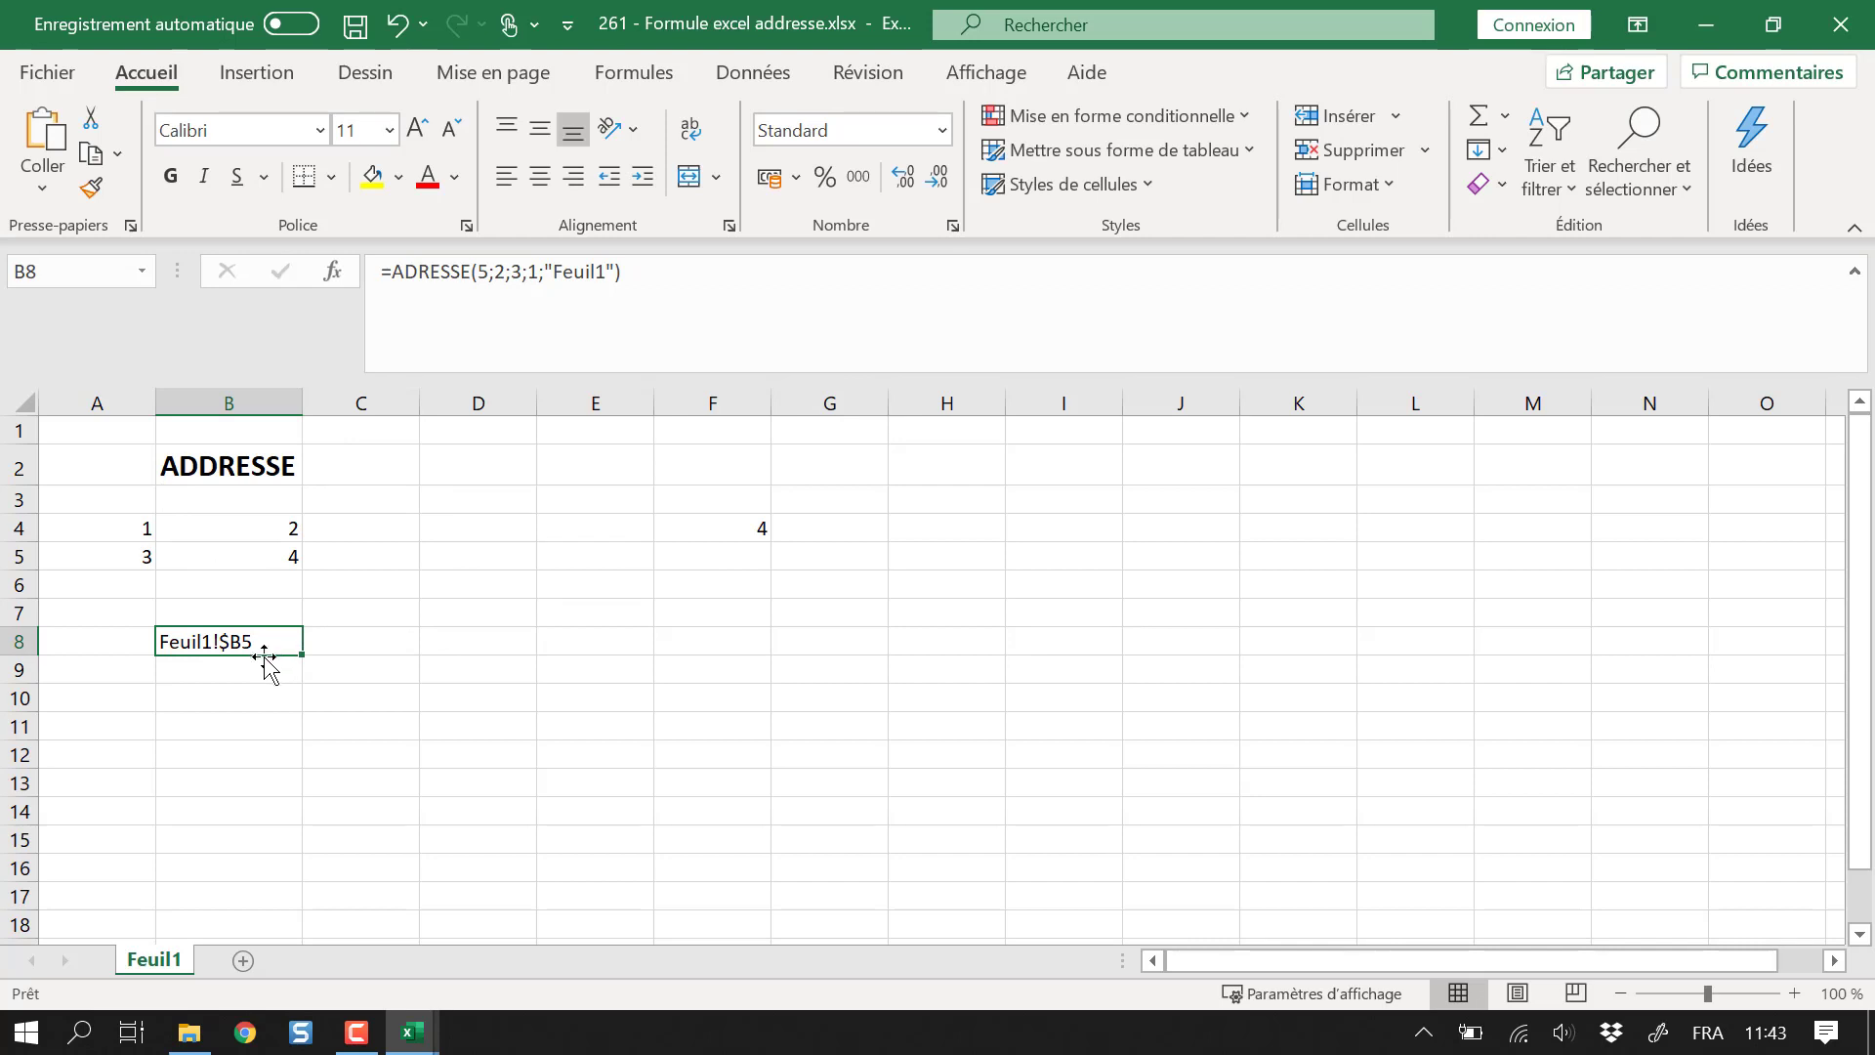
{"action": "left_click", "coordinate": [757, 530]}
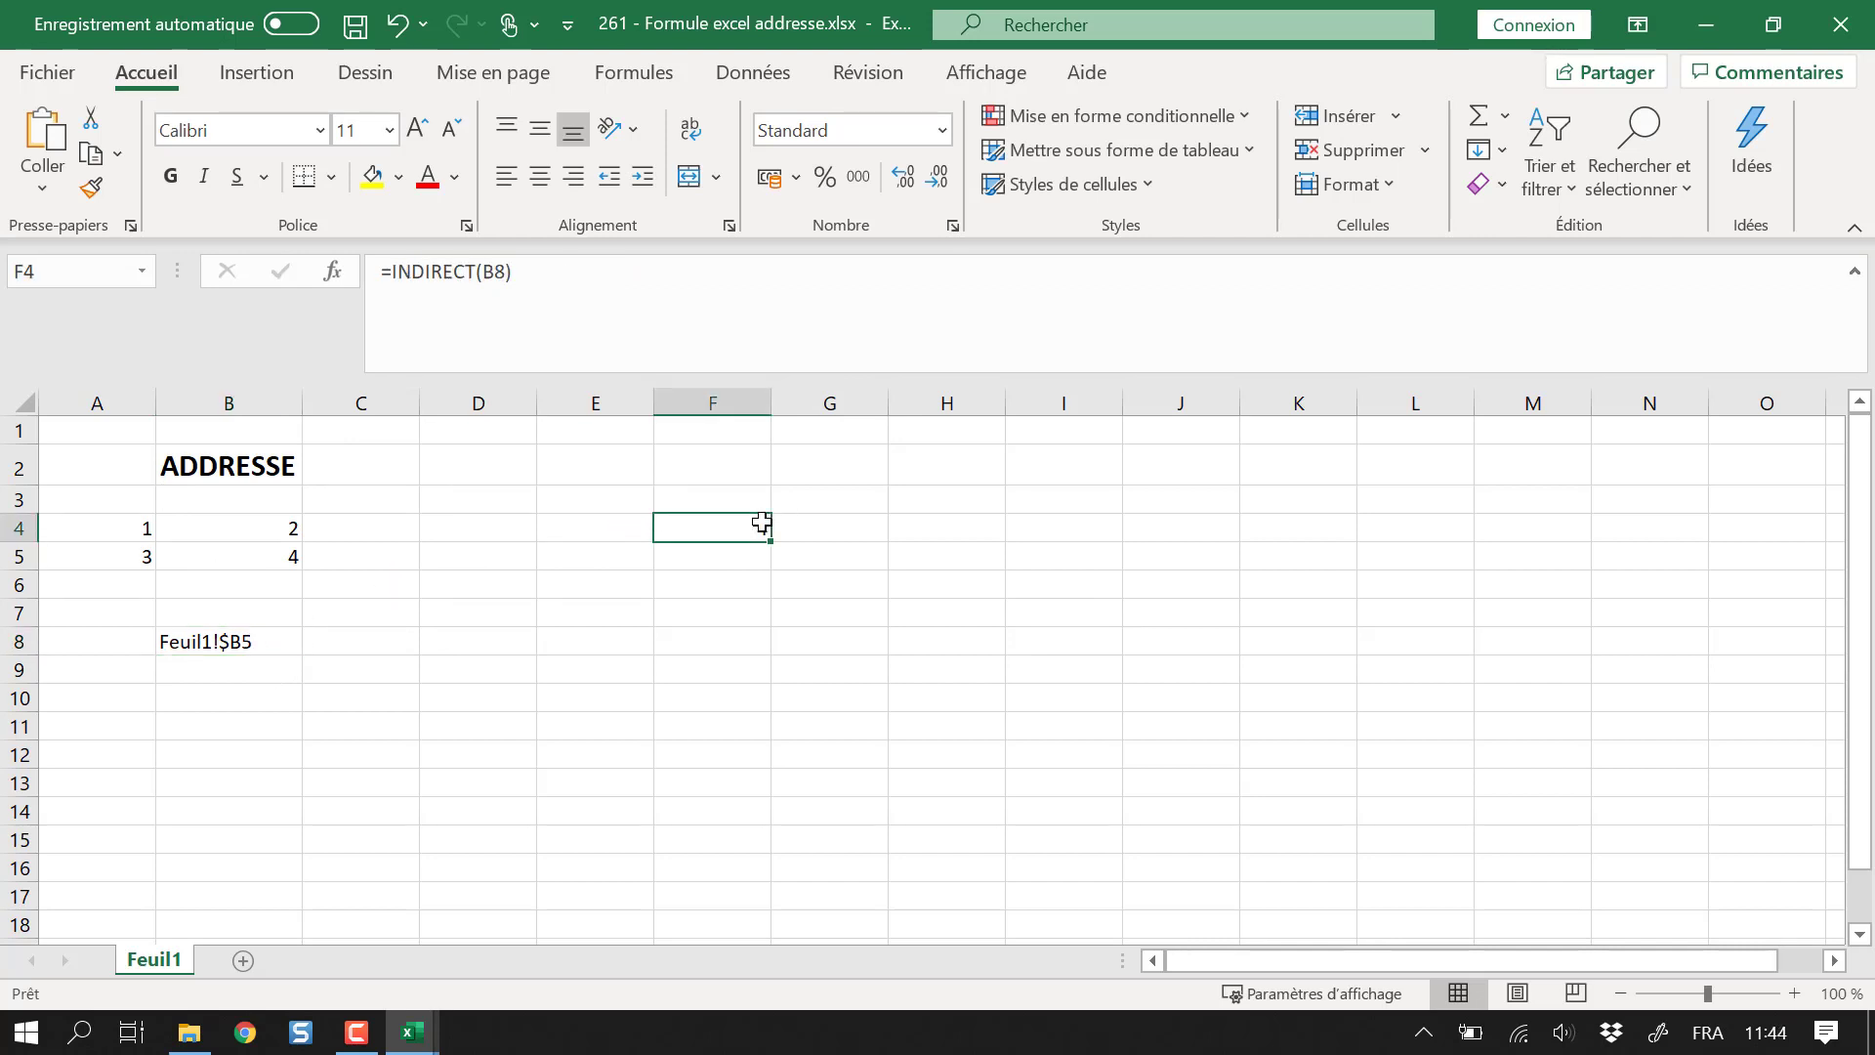